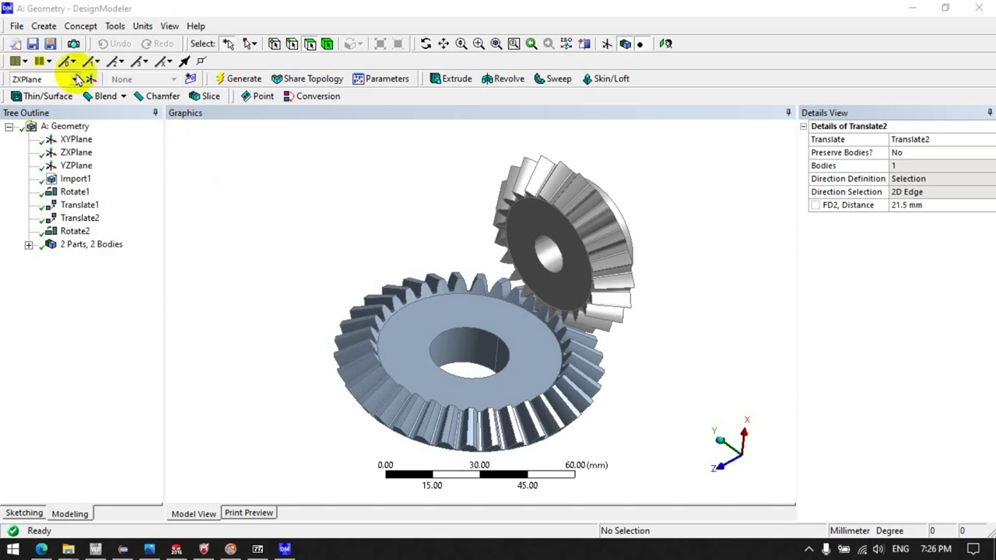
Export the bevel gear geometry from DesignModeler as STEP file Geom.stp into the Bevel Gears folder.
left_click(15, 26)
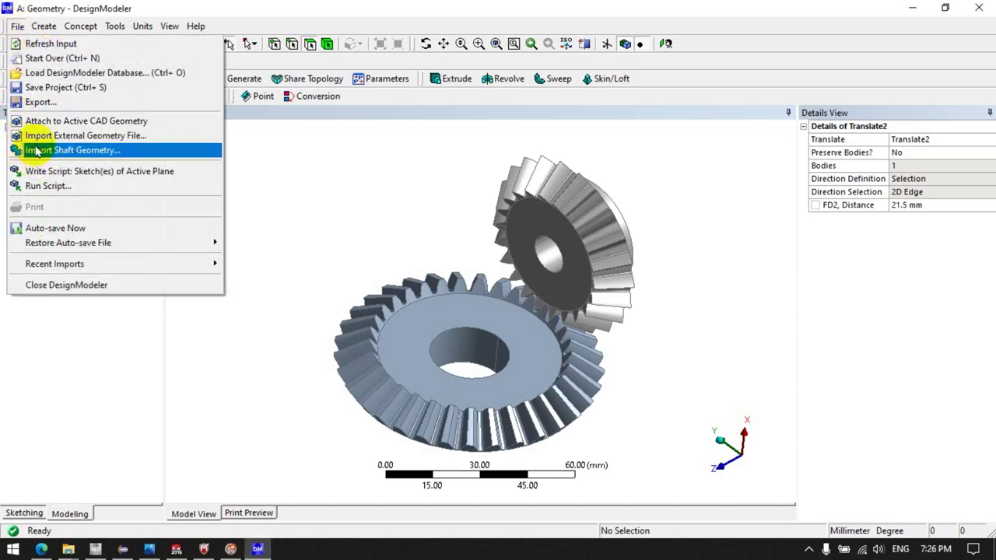
left_click(42, 102)
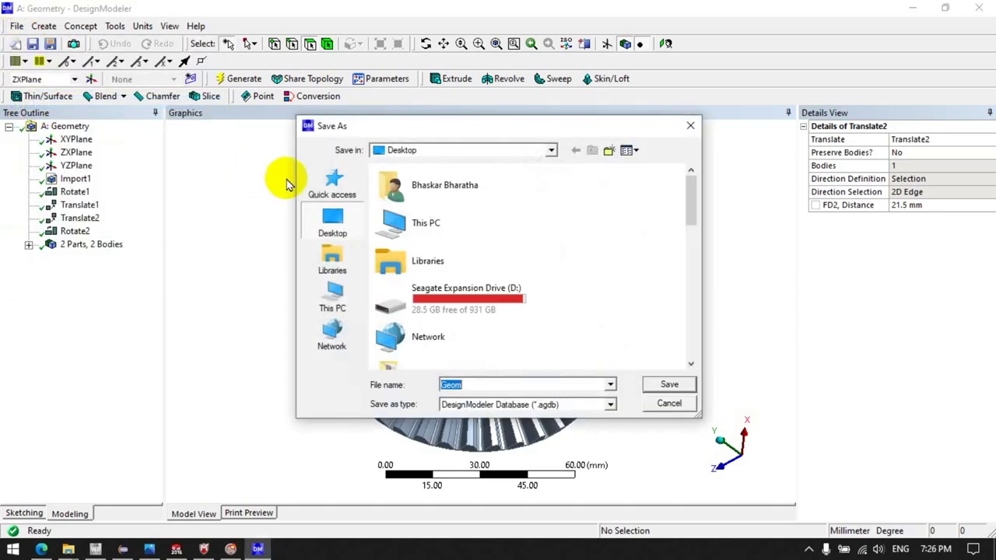
scroll(445, 304, "down", 2)
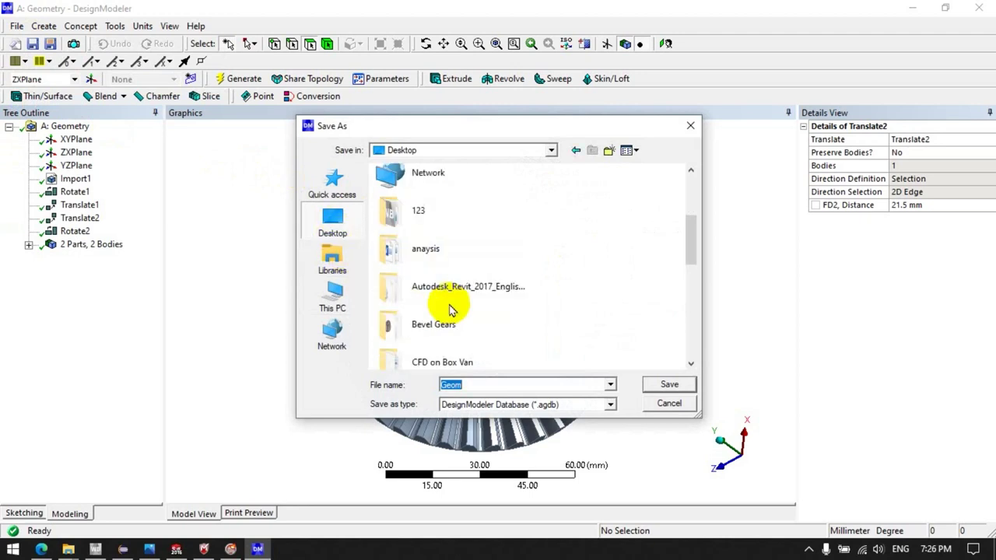
scroll(422, 260, "down", 3)
scroll(444, 238, "down", 1)
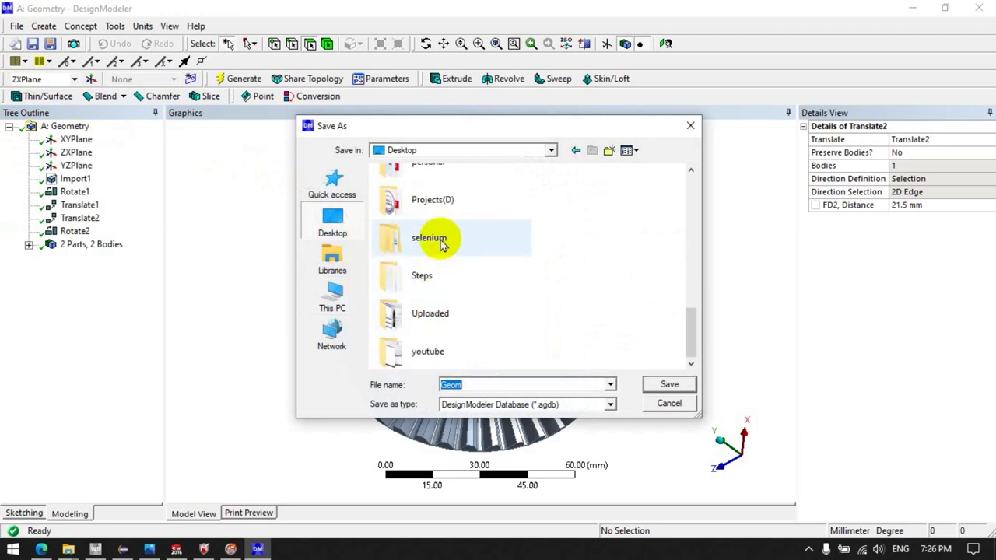
scroll(441, 268, "up", 2)
scroll(443, 272, "up", 3)
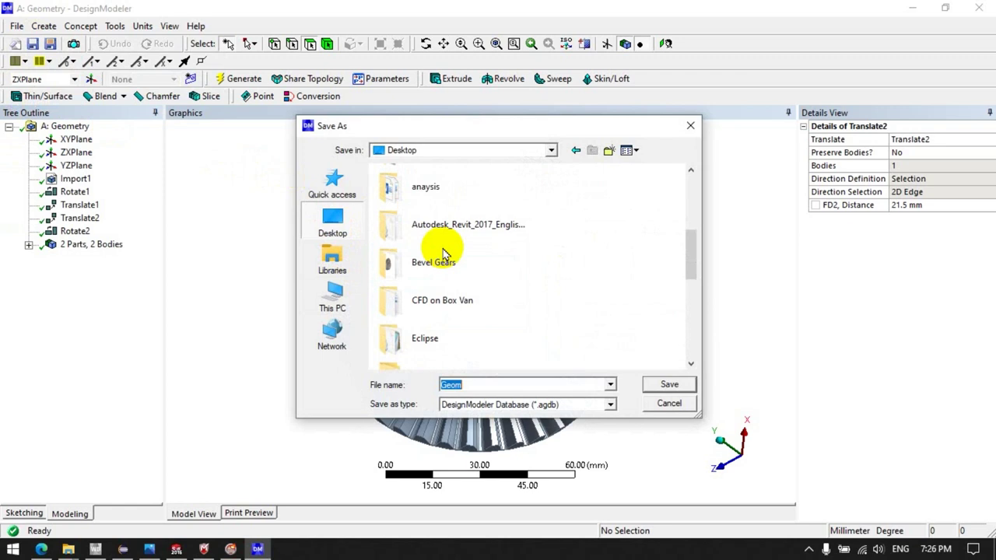
scroll(444, 256, "down", 3)
scroll(444, 256, "up", 3)
double_click(430, 262)
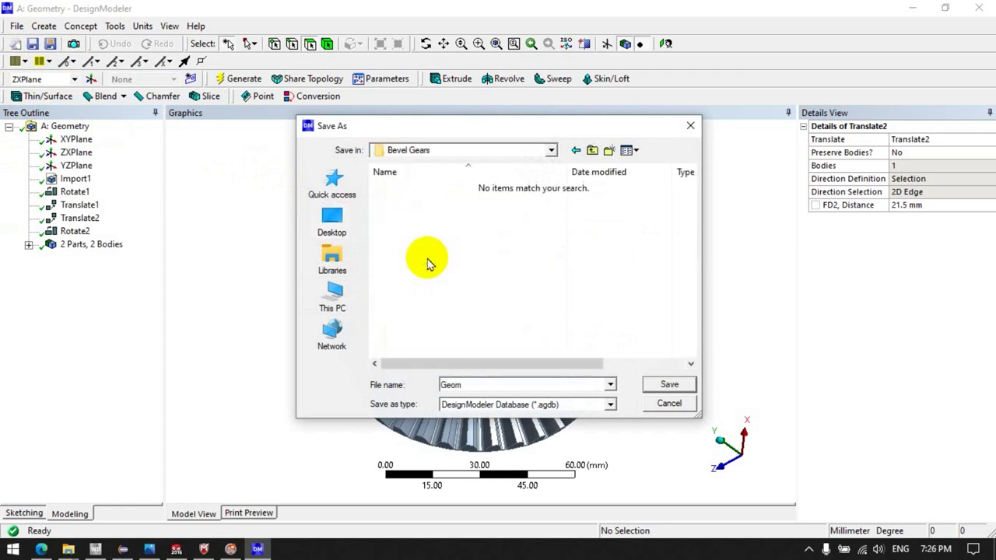
left_click(469, 404)
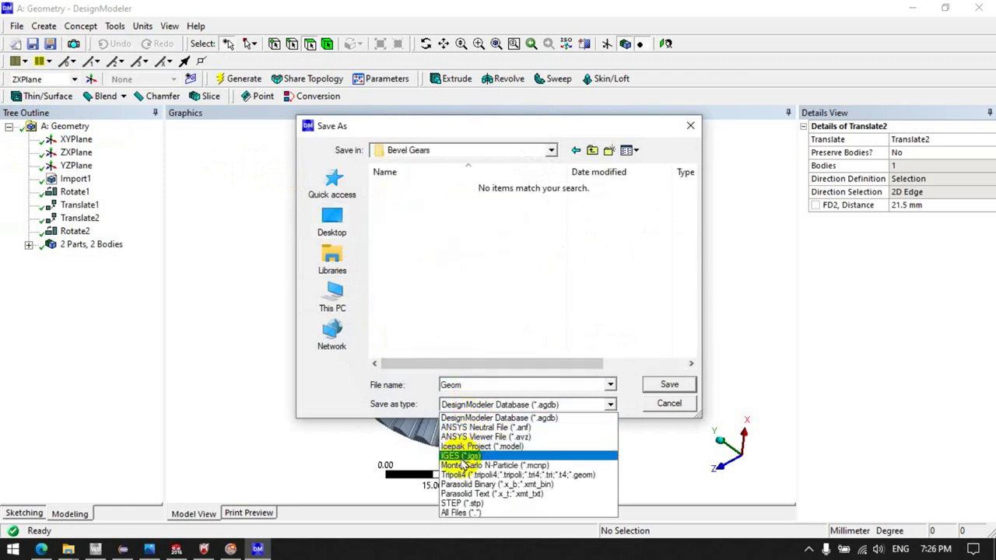
left_click(462, 503)
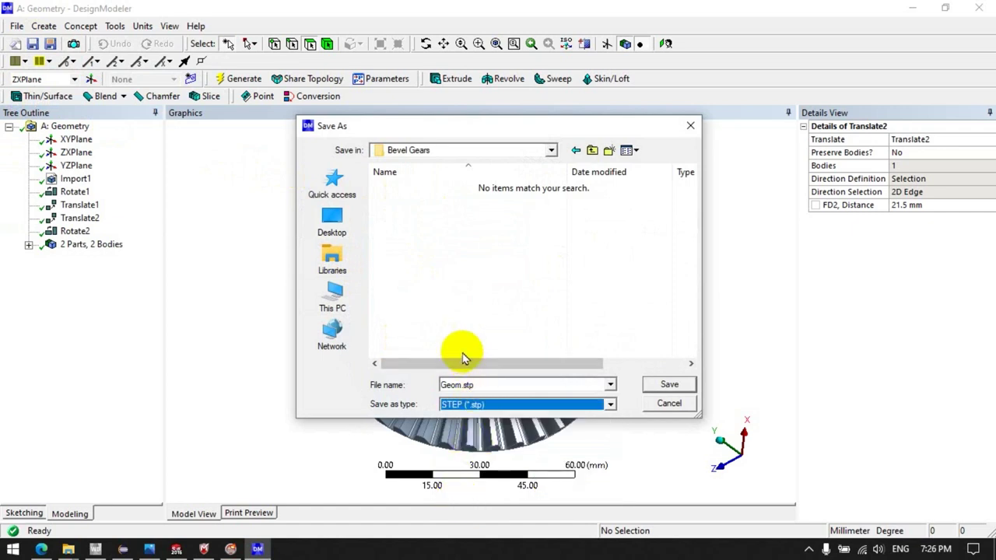
left_click(665, 387)
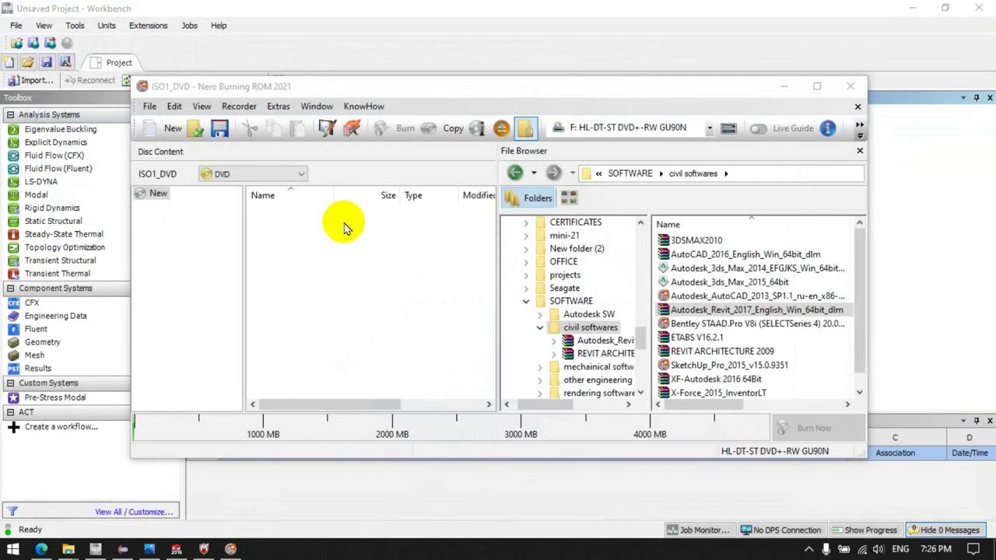
Minimize Nero, link a Static Structural system to Geometry cell A2, and launch its Model in Mechanical.
left_click(774, 90)
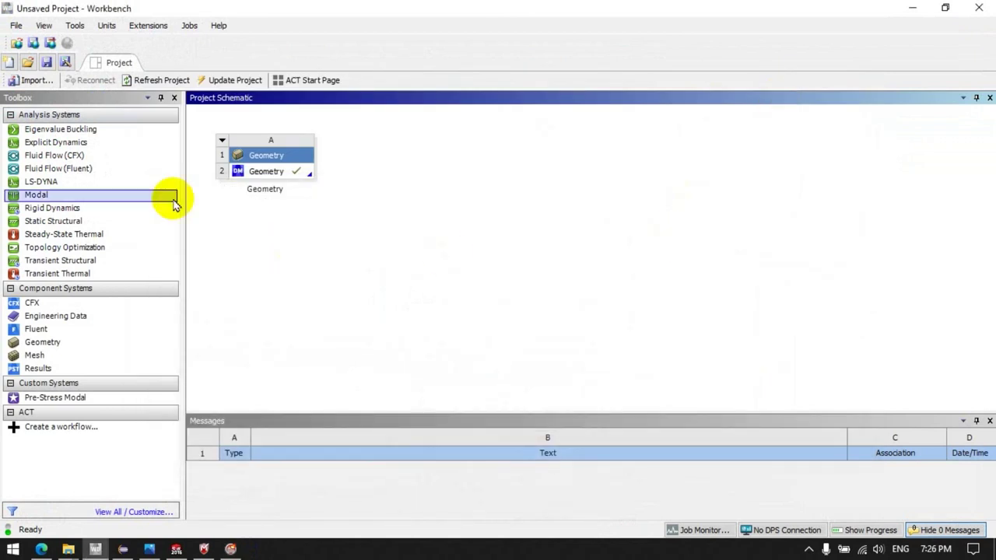
mouse_move(39, 222)
left_mouse_down()
mouse_move(269, 181)
mouse_move(294, 221)
left_mouse_up()
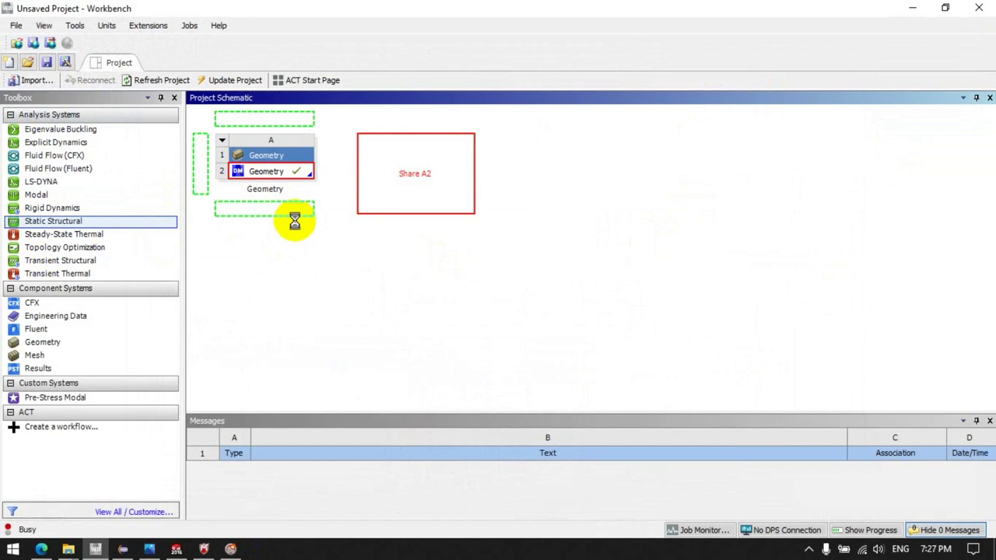
double_click(408, 203)
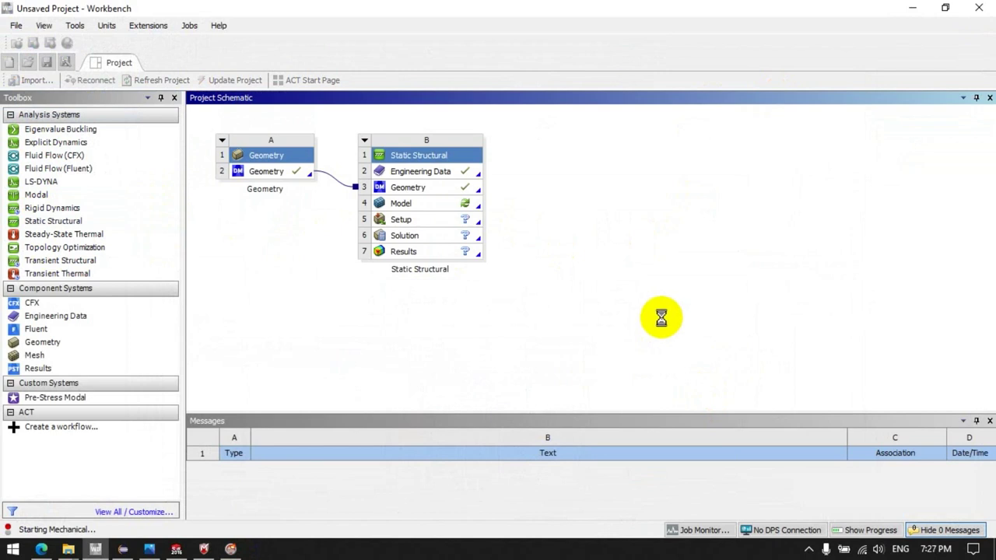
left_click(809, 549)
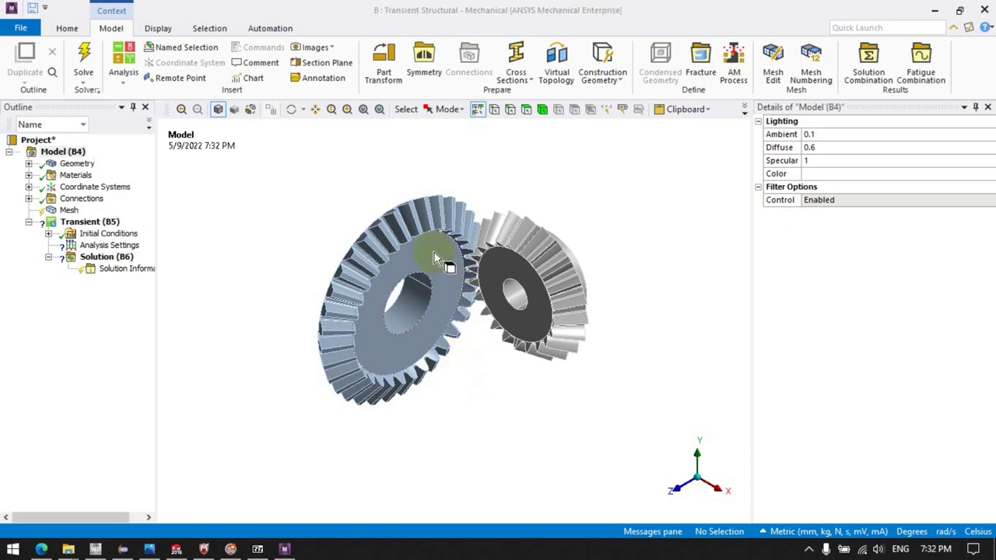
Orbit the gear pair and select the Contact Region under Connections > Contacts.
mouse_move(418, 251)
middle_mouse_down()
mouse_move(454, 356)
mouse_move(469, 358)
middle_mouse_up()
mouse_move(455, 308)
middle_mouse_down()
mouse_move(489, 262)
mouse_move(477, 333)
mouse_move(452, 324)
middle_mouse_up()
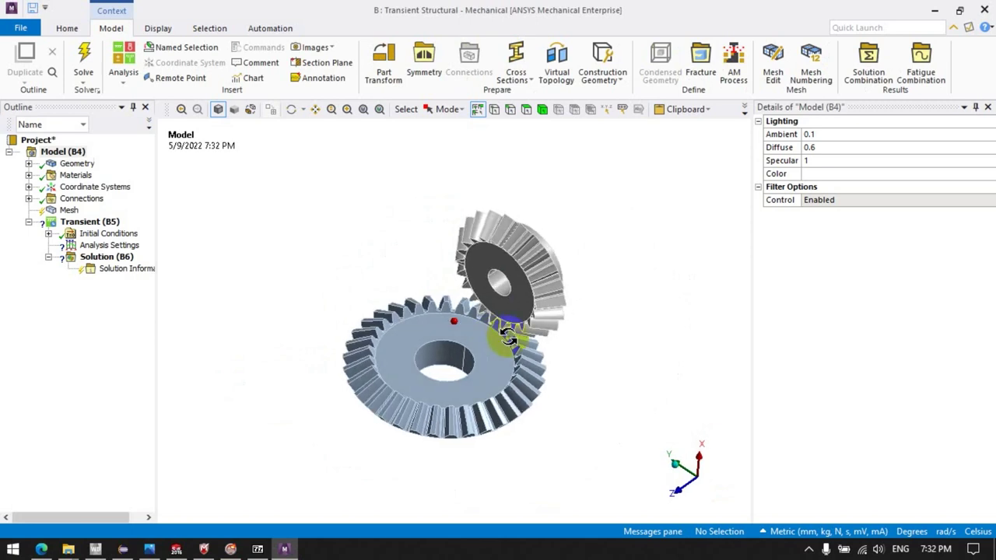
left_click(810, 549)
left_click(318, 356)
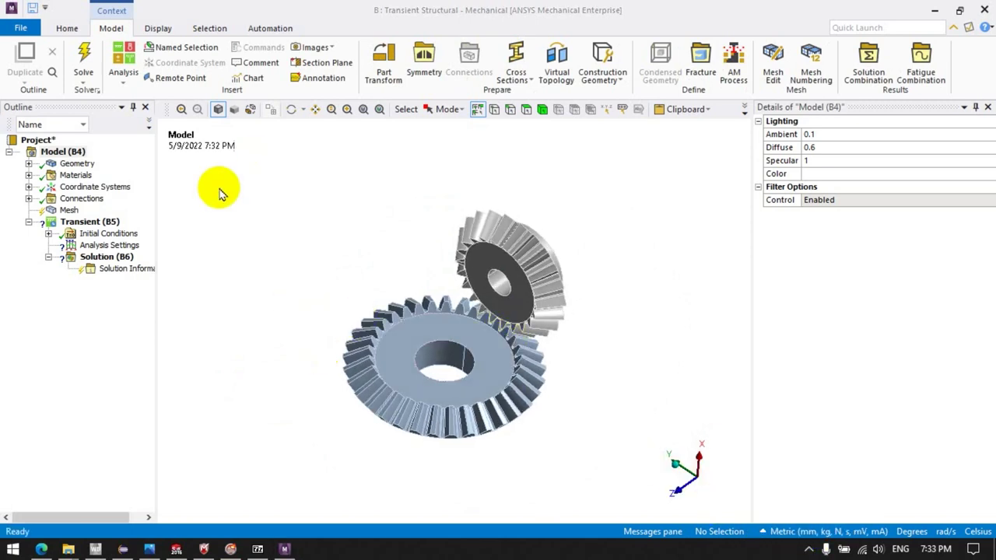
left_click(29, 199)
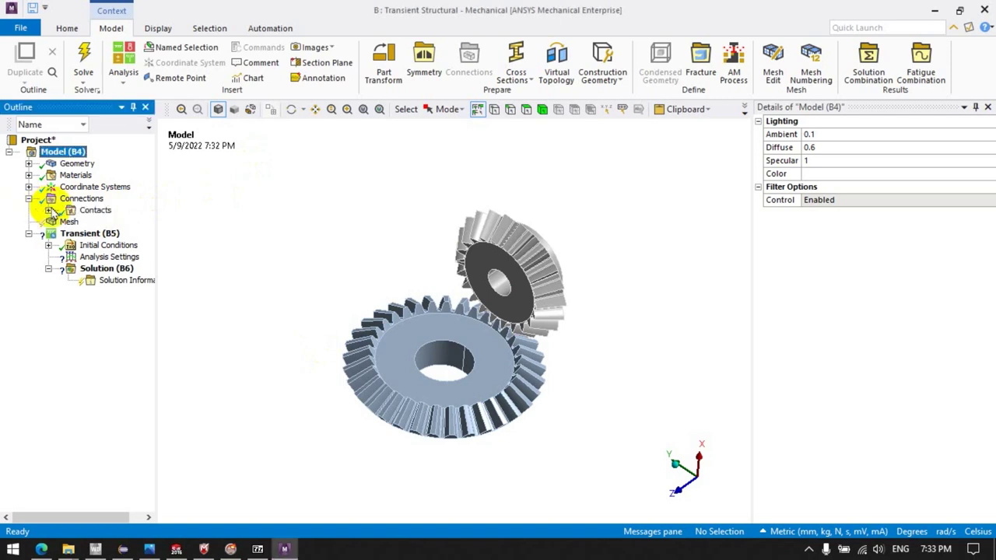
left_click(48, 211)
left_click(115, 224)
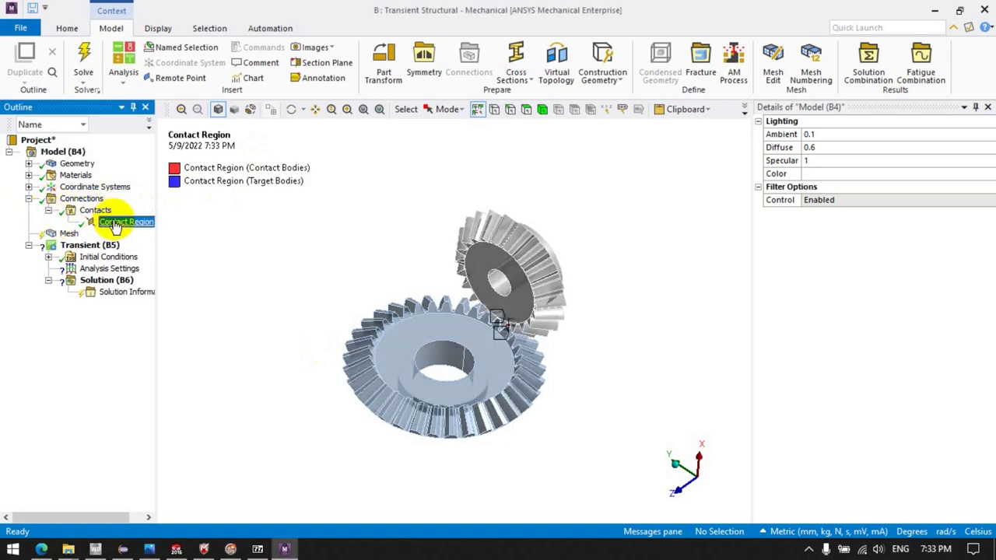
Change the contact region Type from Bonded to Frictionless.
scroll(456, 365, "up", 2)
scroll(490, 321, "up", 4)
mouse_move(542, 282)
middle_mouse_down()
mouse_move(612, 263)
mouse_move(205, 292)
middle_mouse_up()
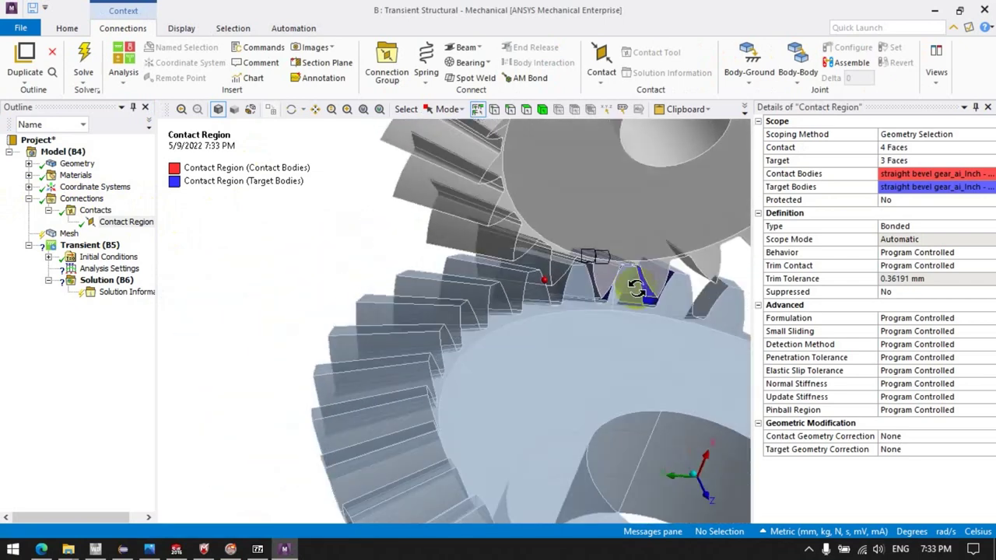
left_click(81, 200)
left_click(121, 221)
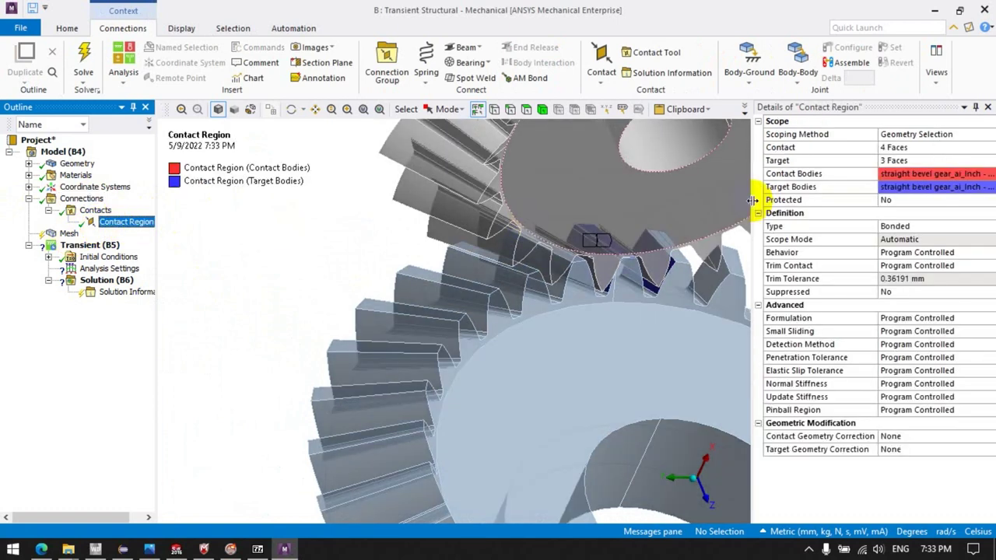
left_click(951, 226)
left_click(989, 227)
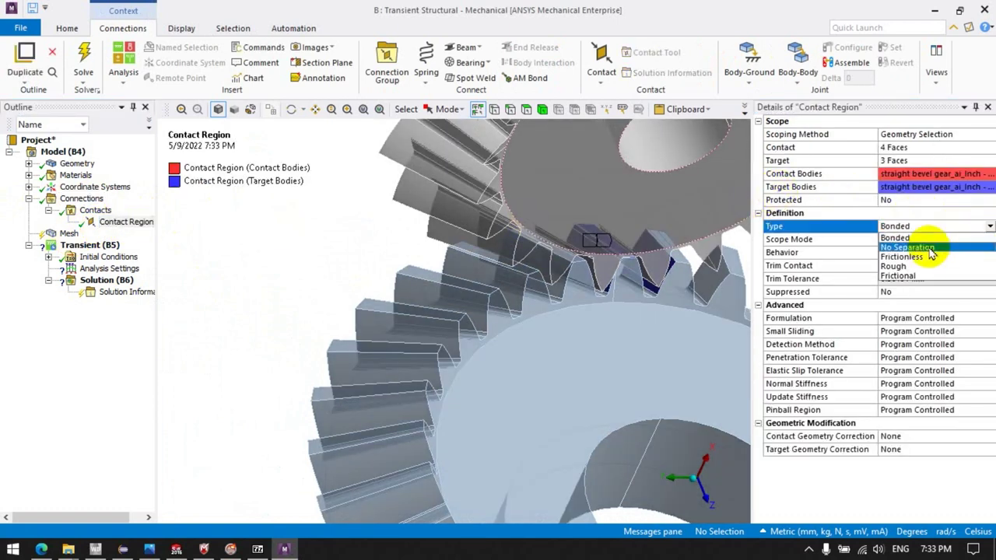
left_click(918, 265)
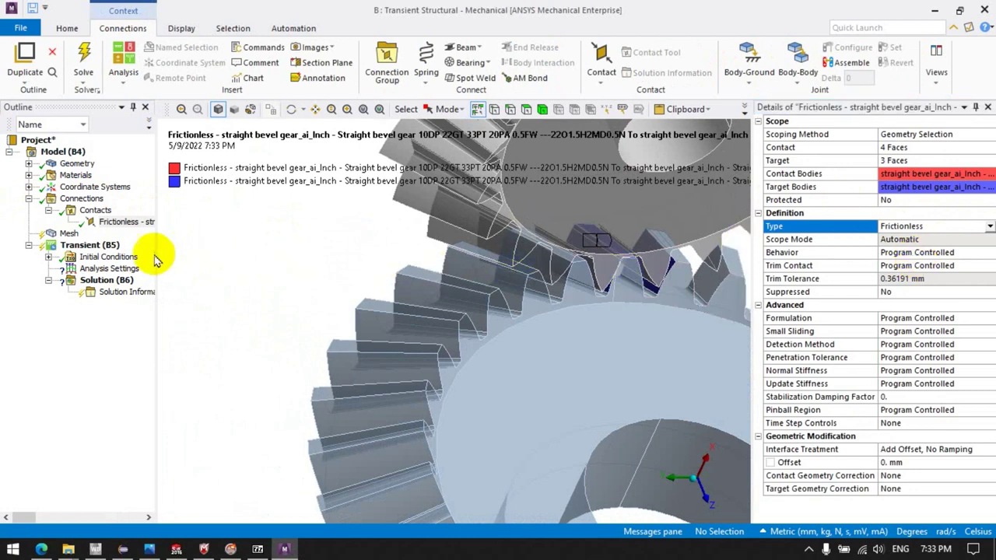
left_click(92, 245)
Insert a Joint Load into the Transient analysis, selecting the large gear's bore faces.
right_click(93, 245)
mouse_move(167, 250)
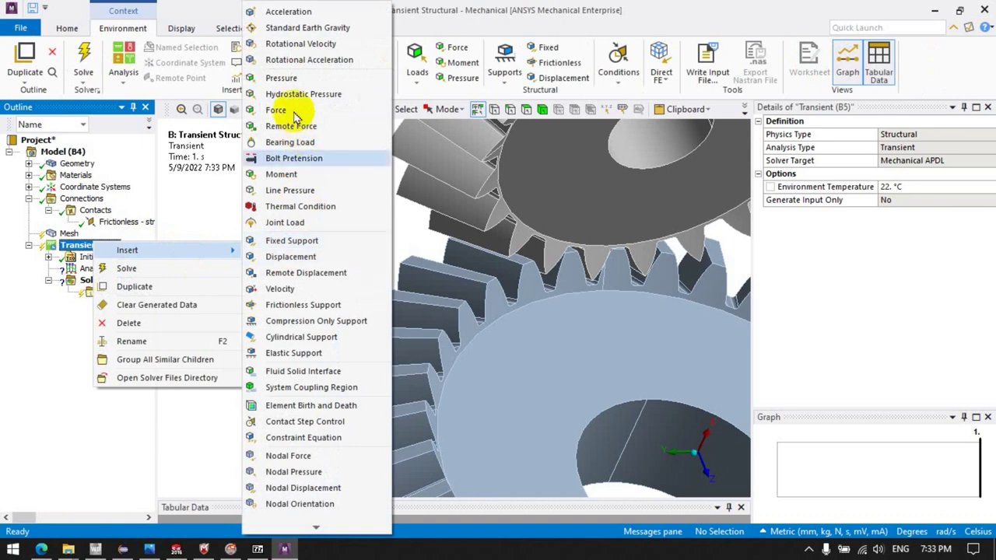
left_click(280, 221)
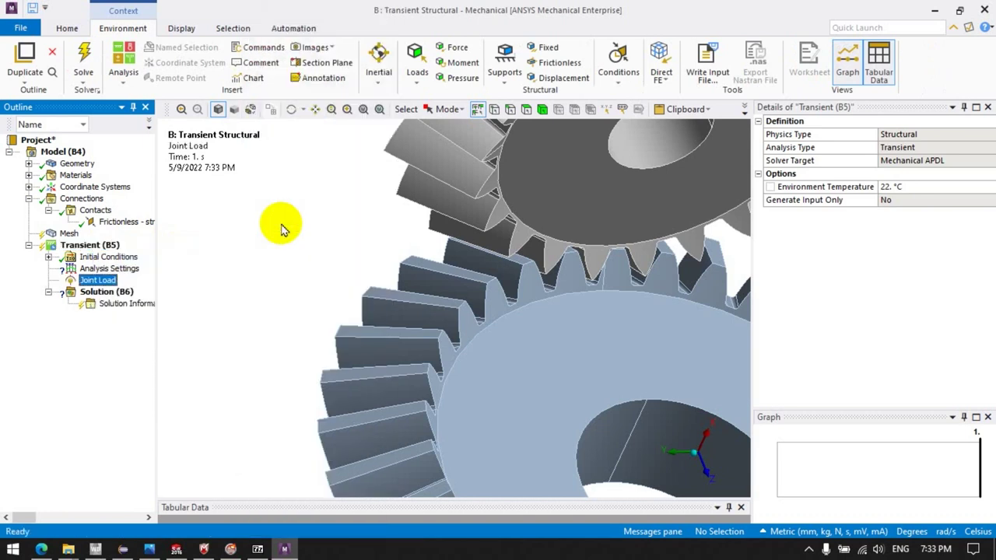
scroll(238, 247, "up", 2)
scroll(241, 249, "up", 3)
scroll(240, 249, "down", 5)
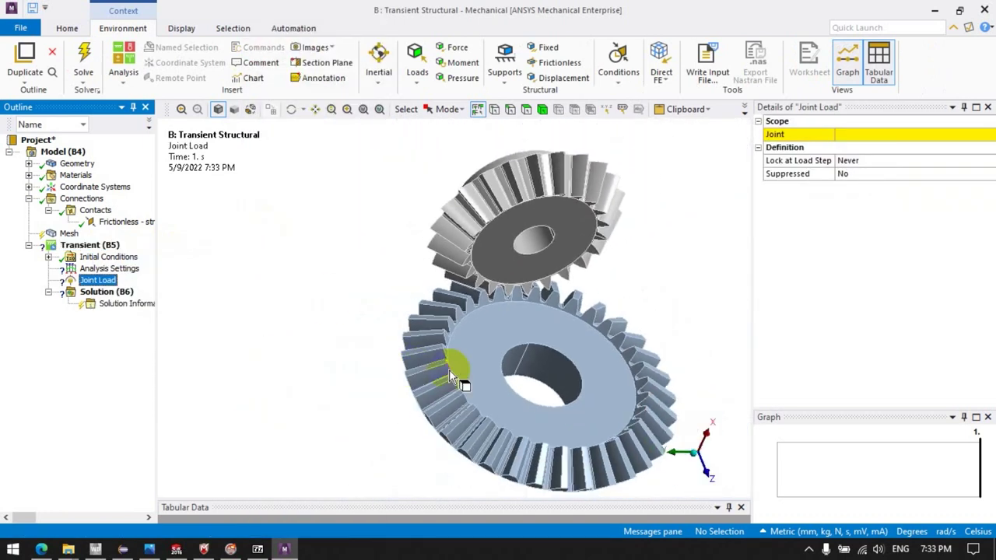
left_click(517, 359)
left_click(851, 134)
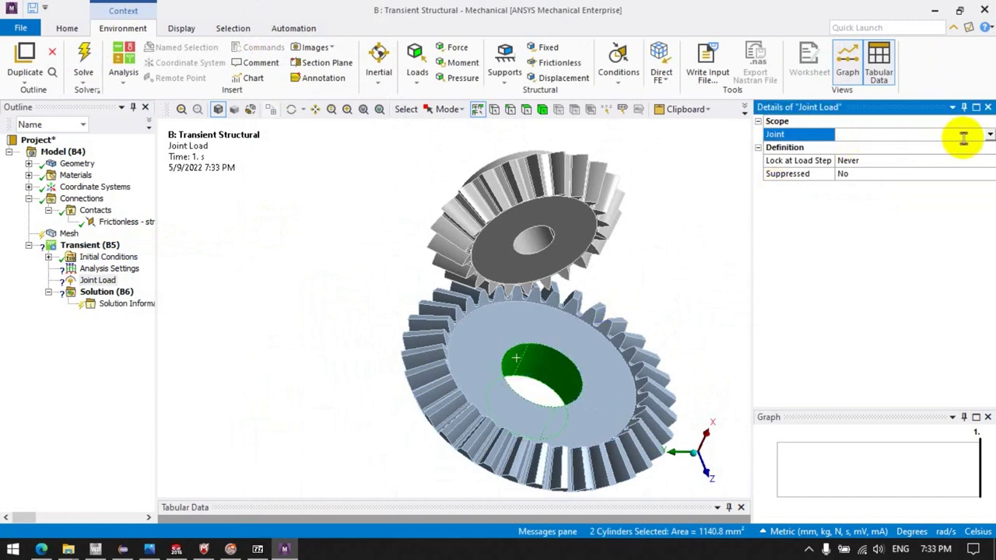
Add a Body-Ground Revolute joint holding the large gear's two bore faces.
left_click(81, 199)
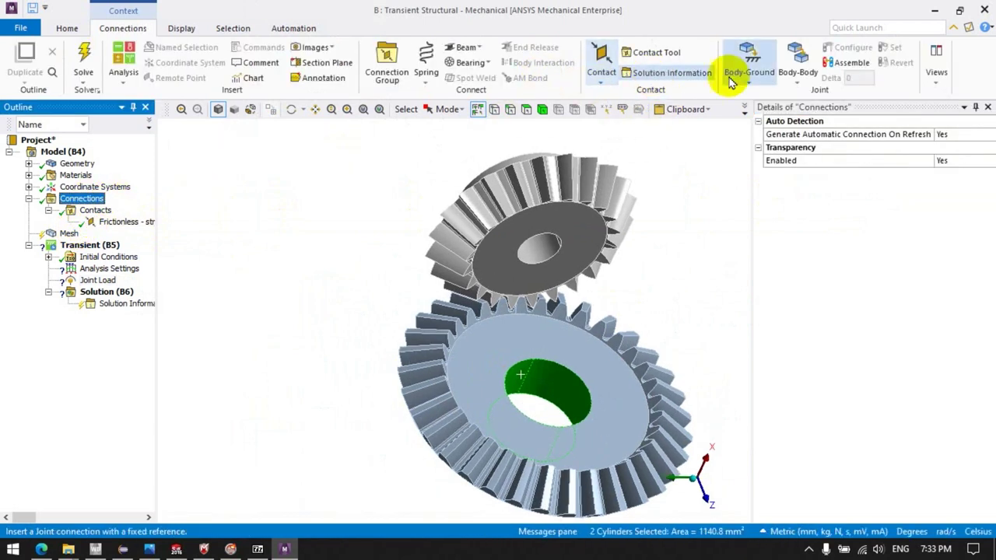
left_click(732, 82)
left_click(753, 113)
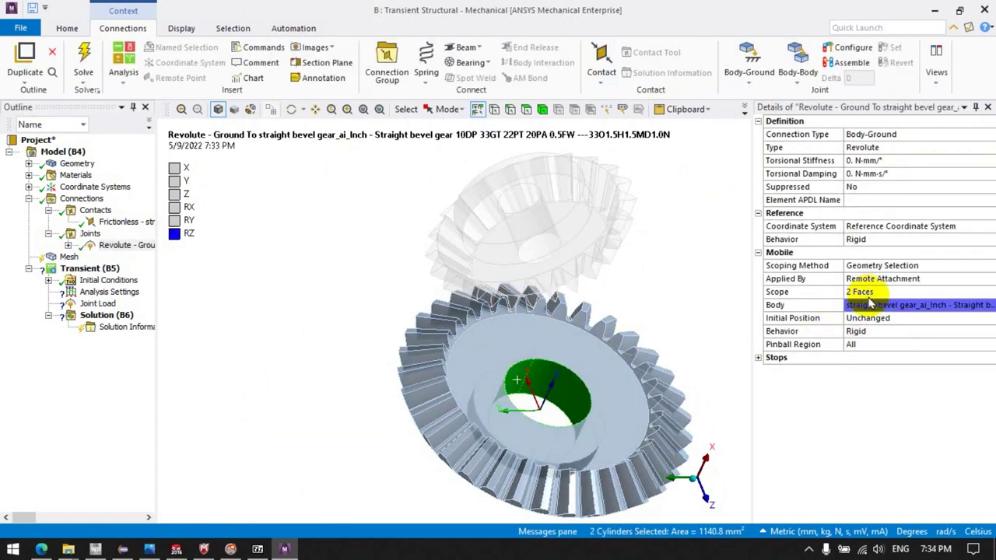
left_click(652, 282)
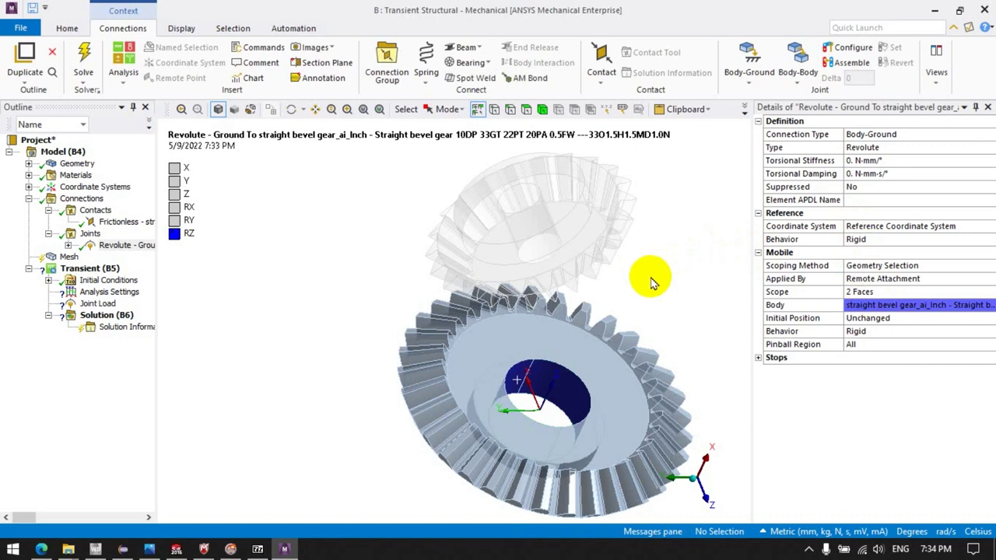
middle_click_drag(666, 311, 521, 247)
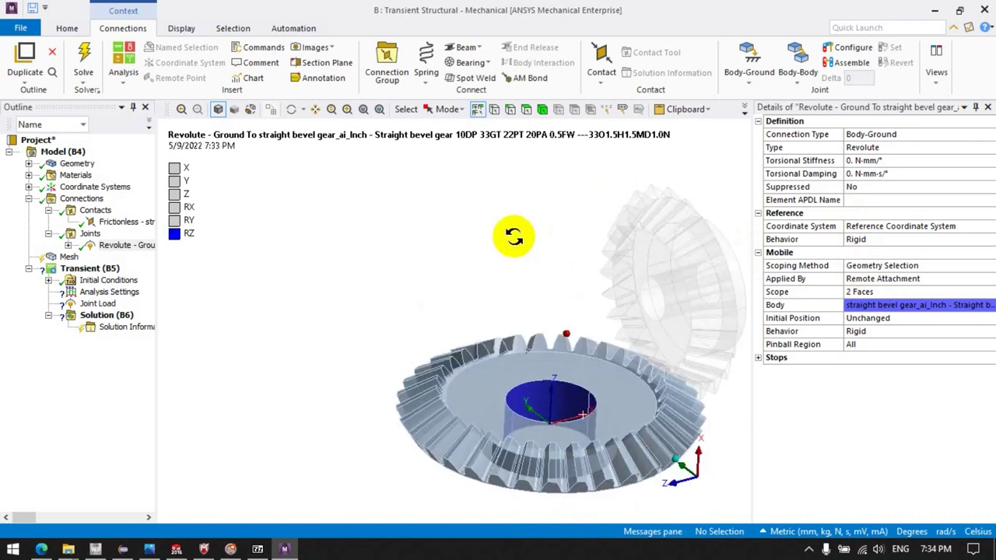
scroll(373, 262, "down", 2)
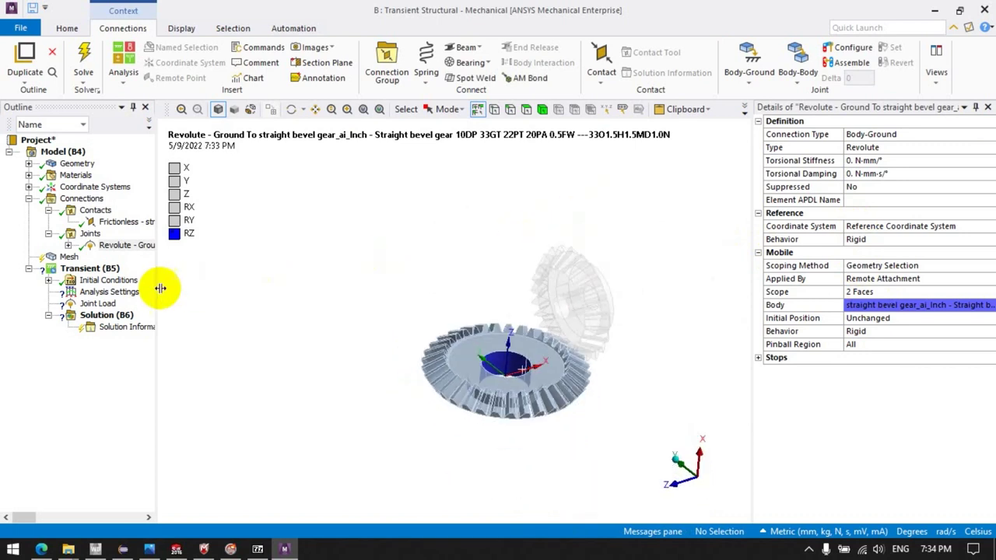
left_click(90, 234)
Add a second Body-Ground Revolute joint scoped to the upper gear's bore faces.
left_click(748, 66)
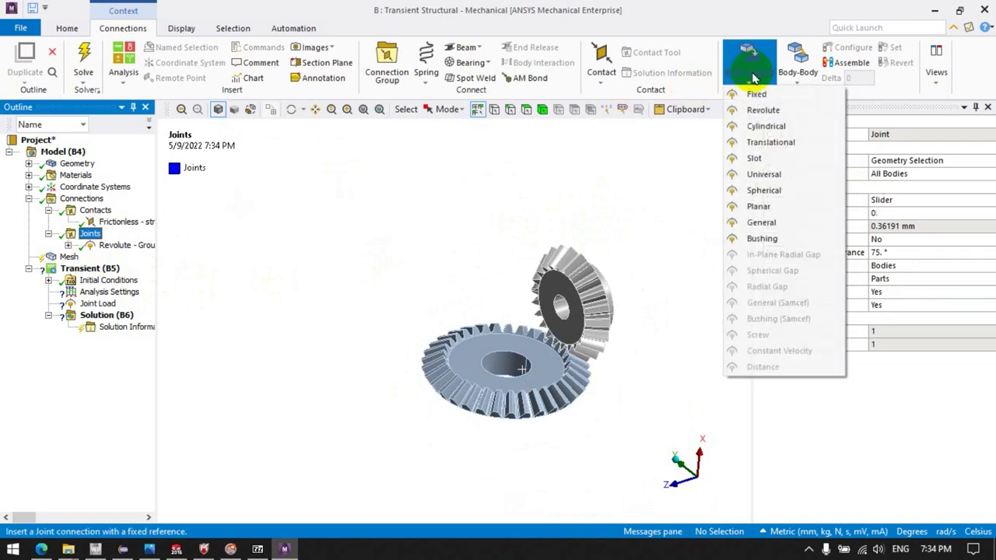
left_click(760, 111)
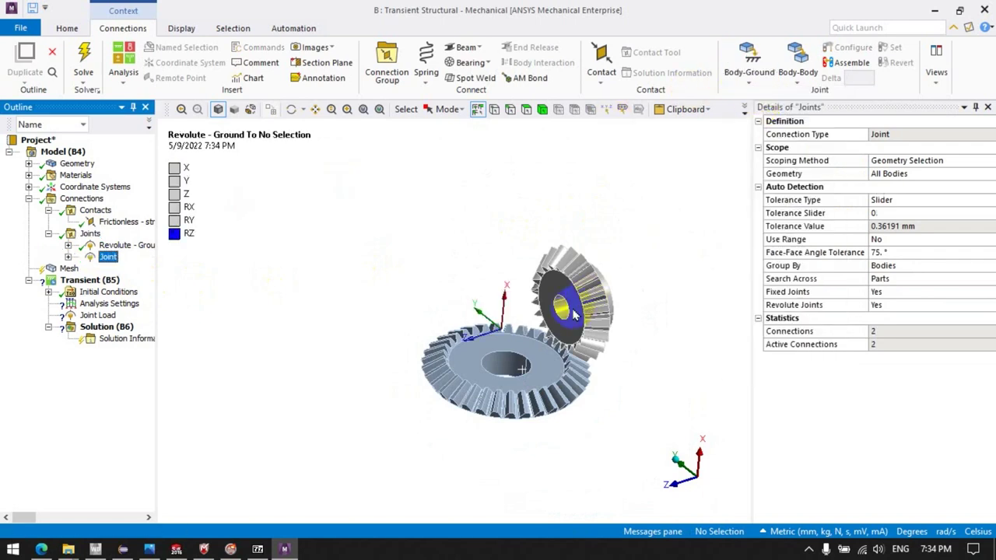
scroll(574, 313, "up", 3)
scroll(615, 272, "down", 1)
scroll(544, 268, "down", 1)
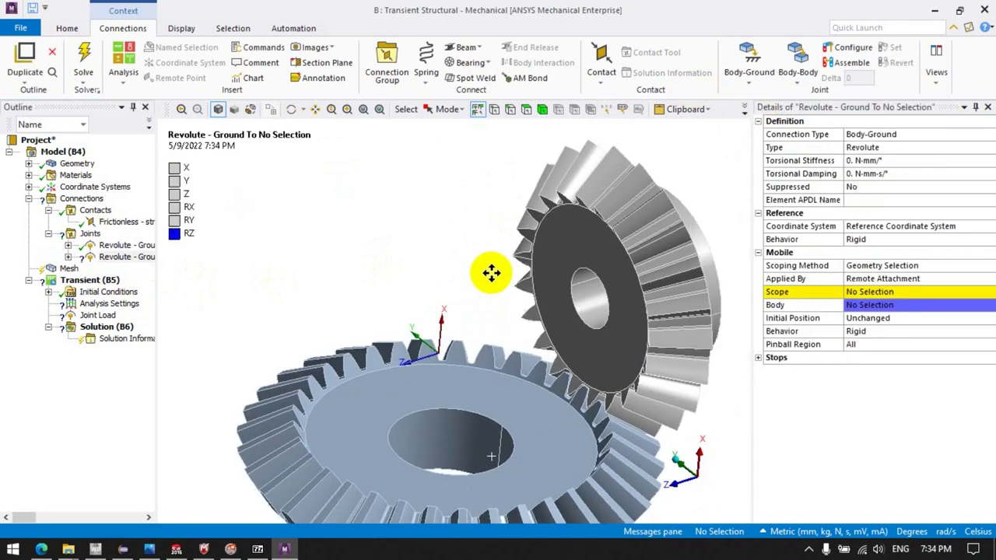
scroll(491, 272, "up", 2)
left_click(557, 267)
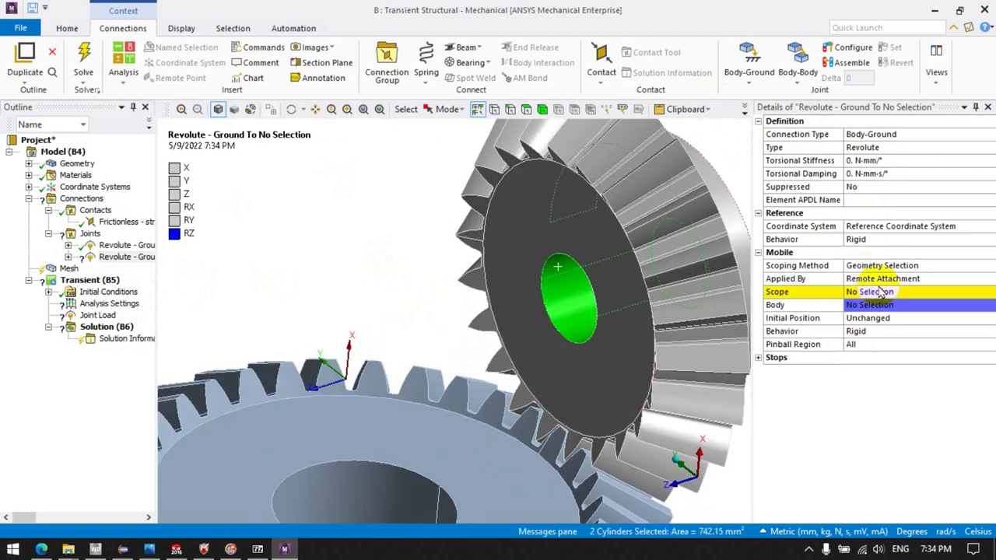
left_click(881, 292)
left_click(868, 292)
scroll(405, 255, "down", 3)
scroll(369, 251, "down", 2)
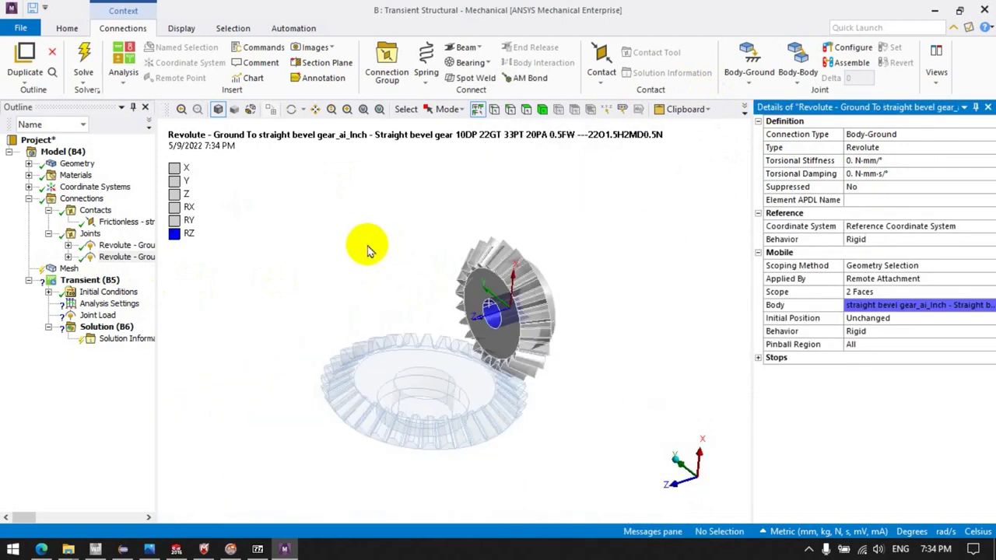
Rotate both gears in joint configure mode, then drag the joint onto Transient to add a Joint Load.
left_click(848, 47)
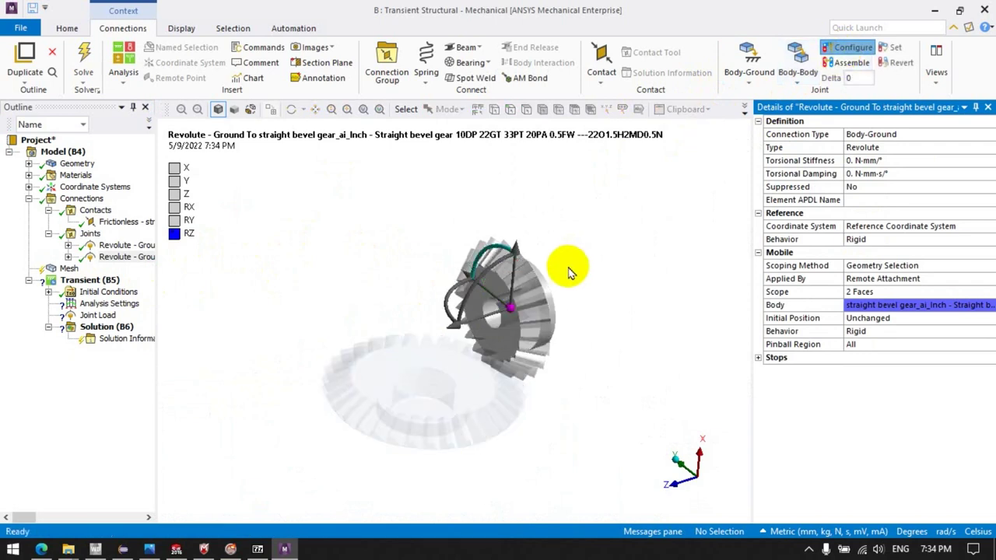
left_click_drag(495, 257, 476, 255)
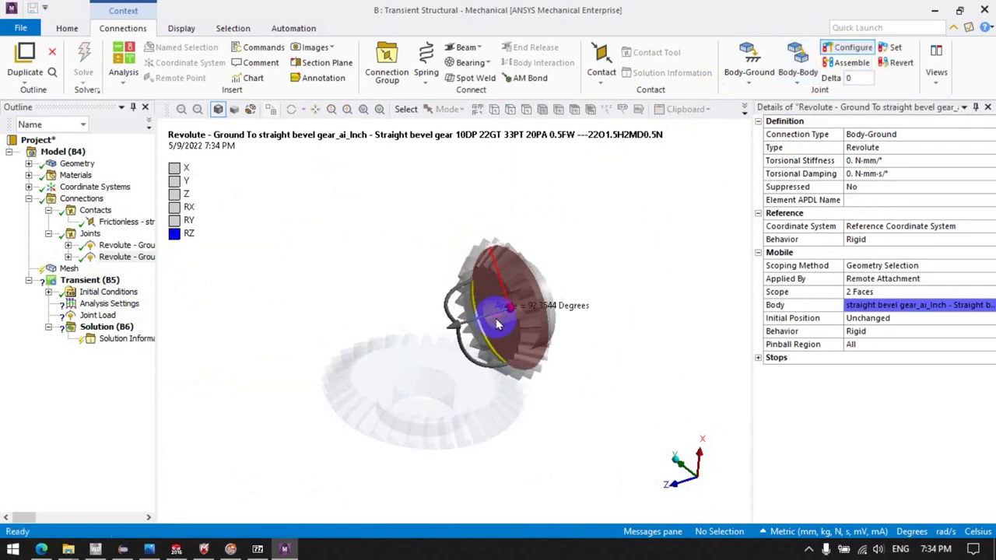
left_click_drag(476, 255, 447, 268)
left_click(138, 250)
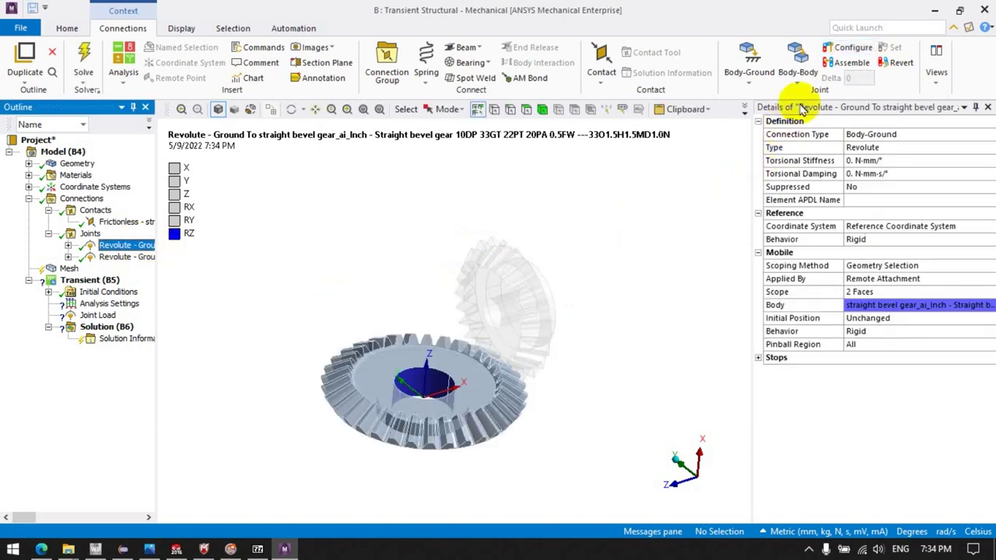
left_click(844, 48)
left_click_drag(439, 371, 321, 354)
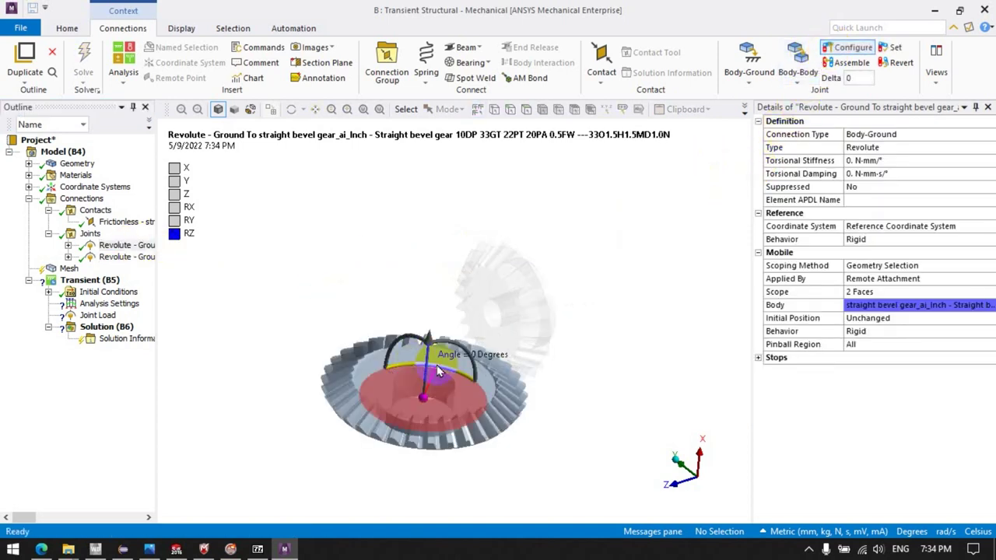
left_click(90, 233)
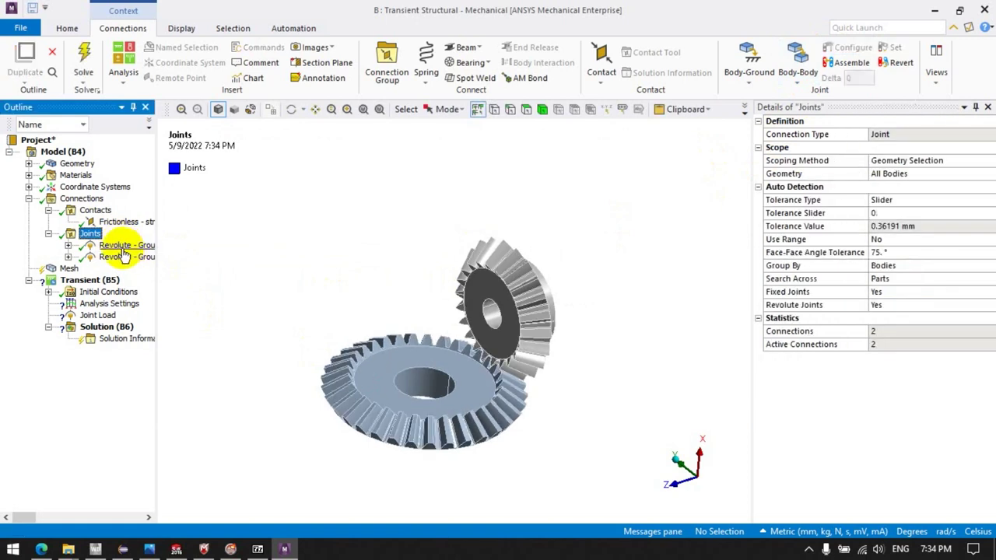
left_click(125, 245)
left_click_drag(128, 301, 87, 282)
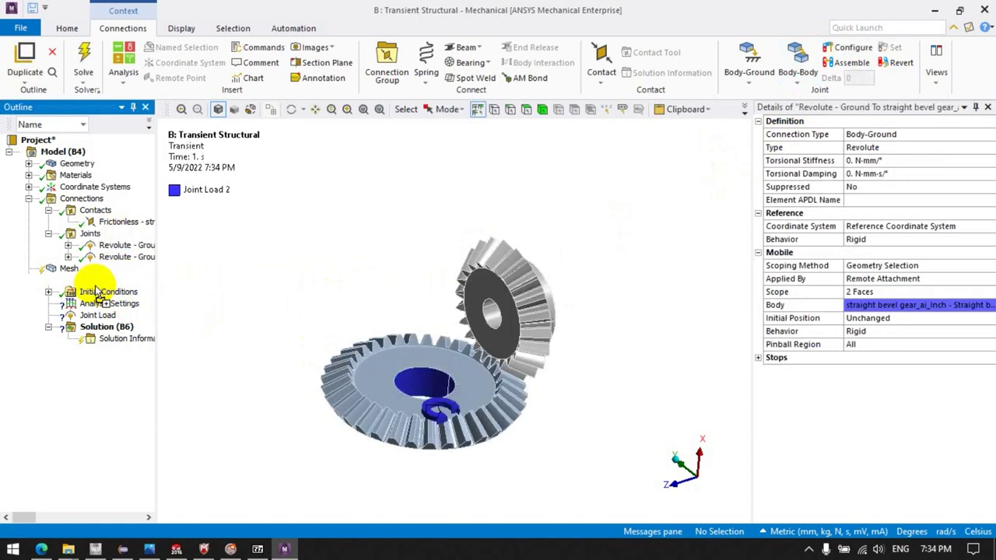
Set Number Of Steps in Analysis Settings to 15.
left_click(109, 304)
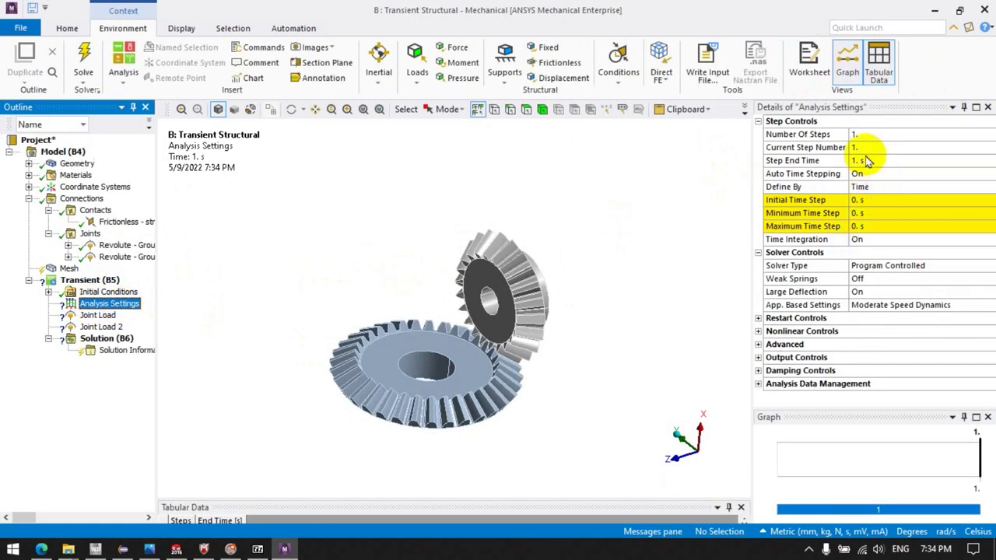
left_click(867, 135)
type("15")
key("Return")
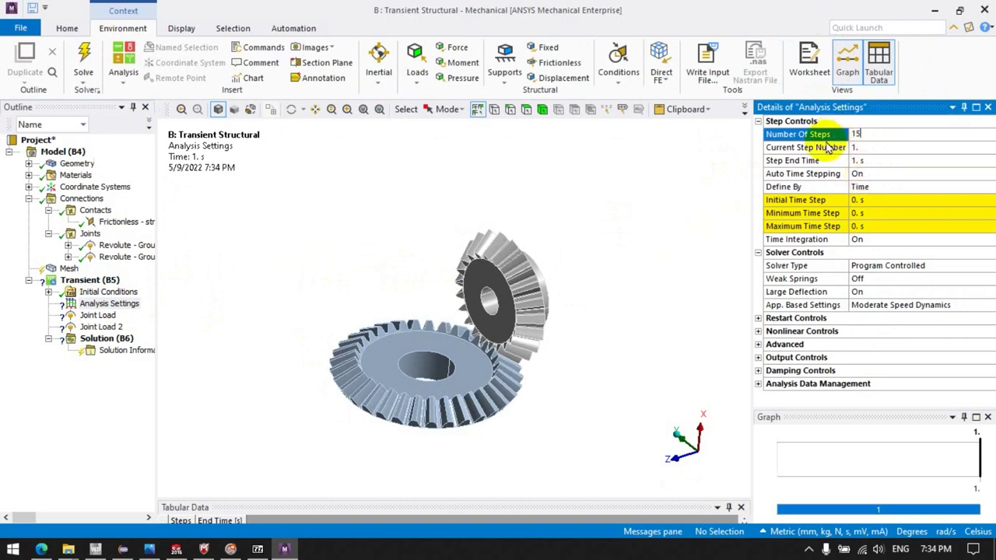
key("Return")
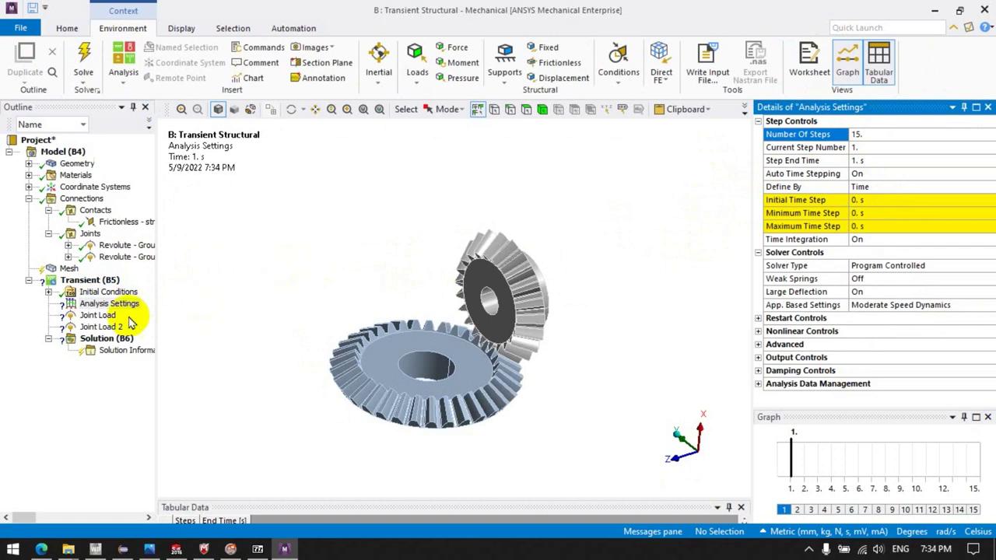
right_click(127, 304)
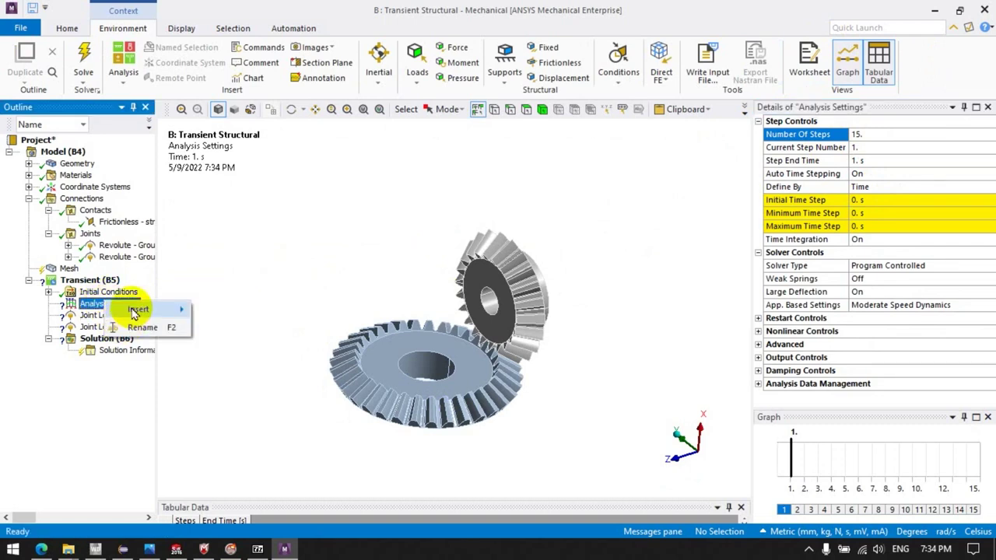
left_click(88, 305)
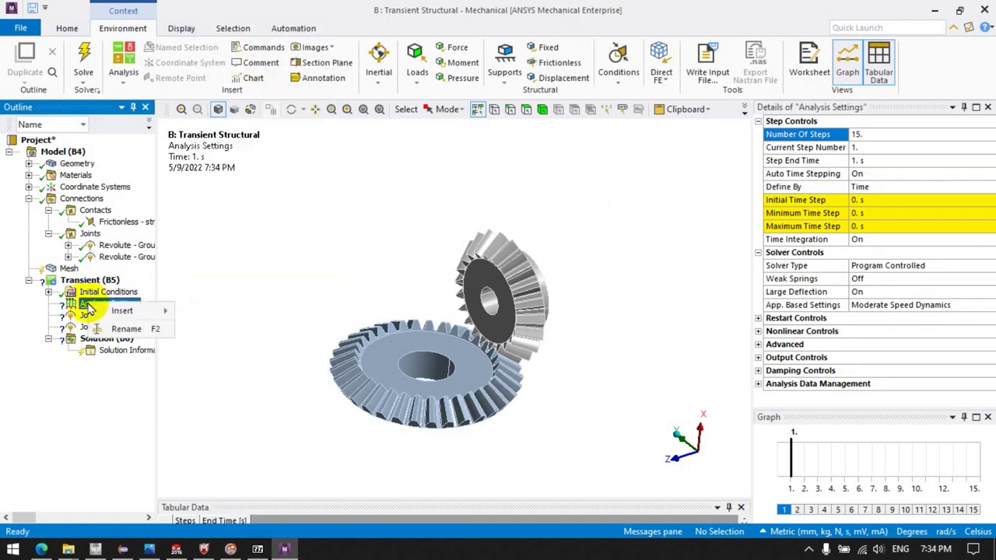
left_click(81, 311)
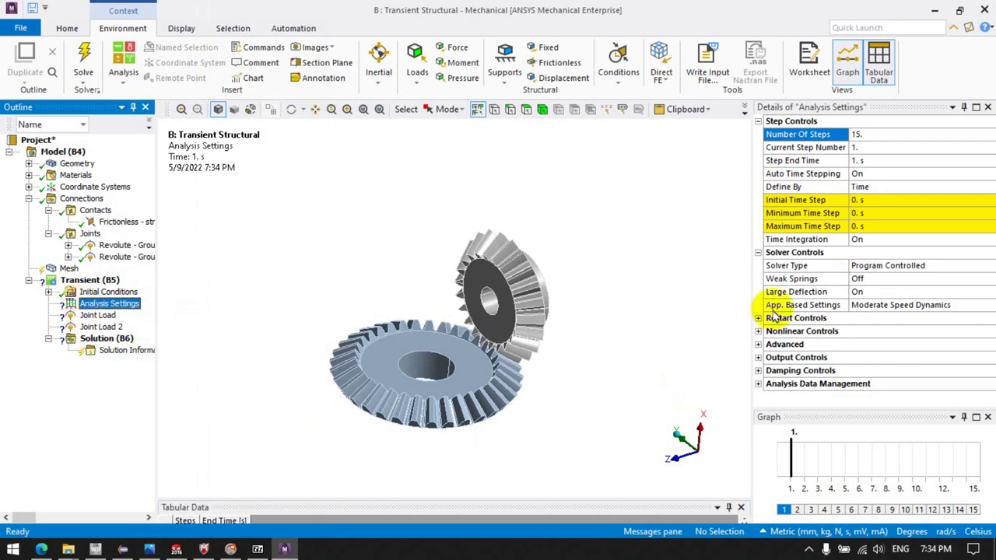
Select all steps on the graph and set initial, minimum and maximum time steps to 1 s.
left_click(863, 449)
right_click(863, 450)
left_click(889, 504)
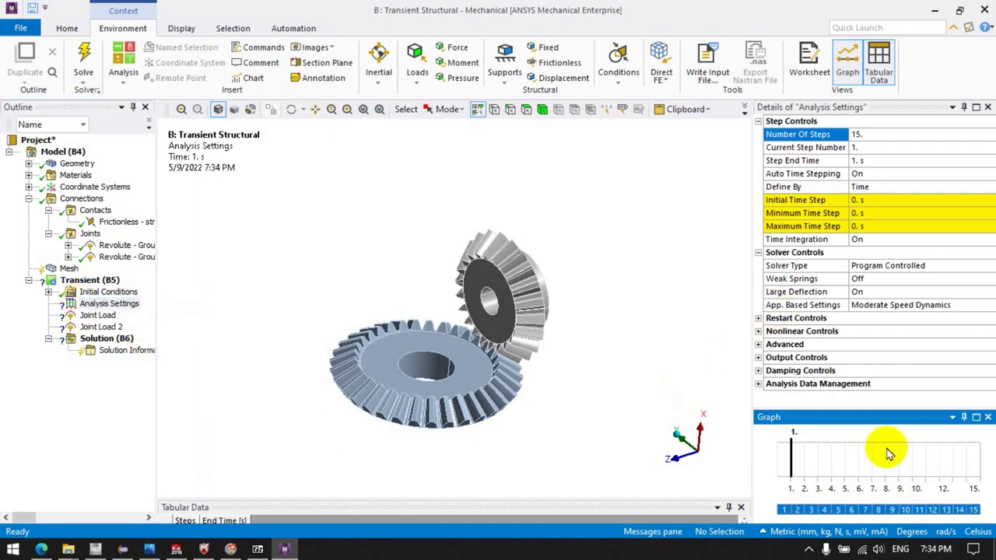
left_click(864, 200)
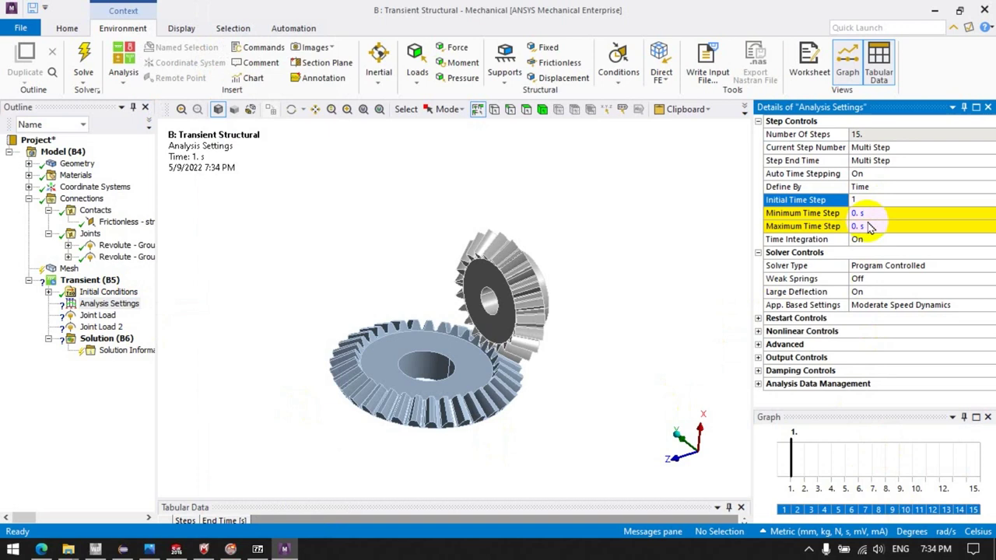
left_click(870, 225)
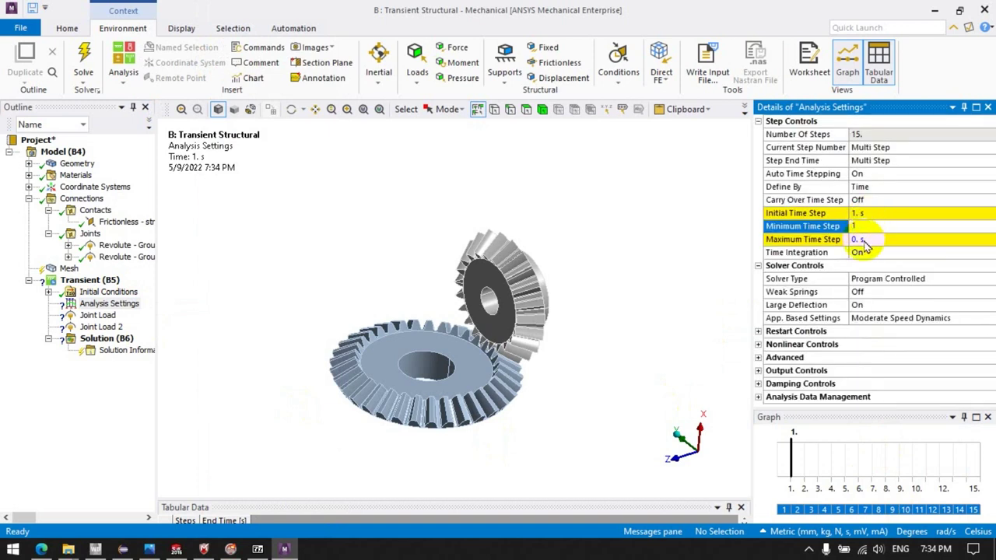
left_click(865, 241)
type("1")
key("Return")
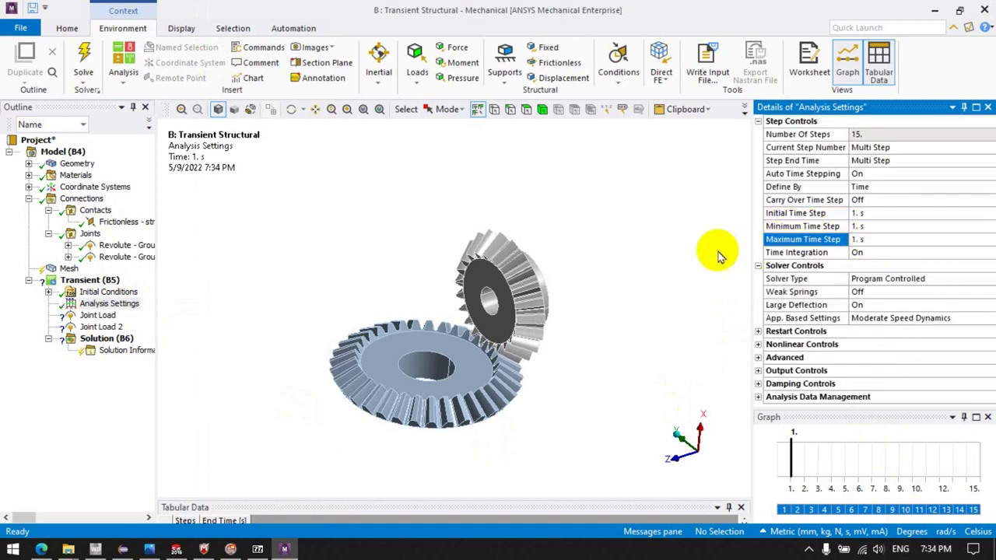
Assign the upper gear's revolute joint to the Joint Load and delete Joint Load 2.
left_click(109, 316)
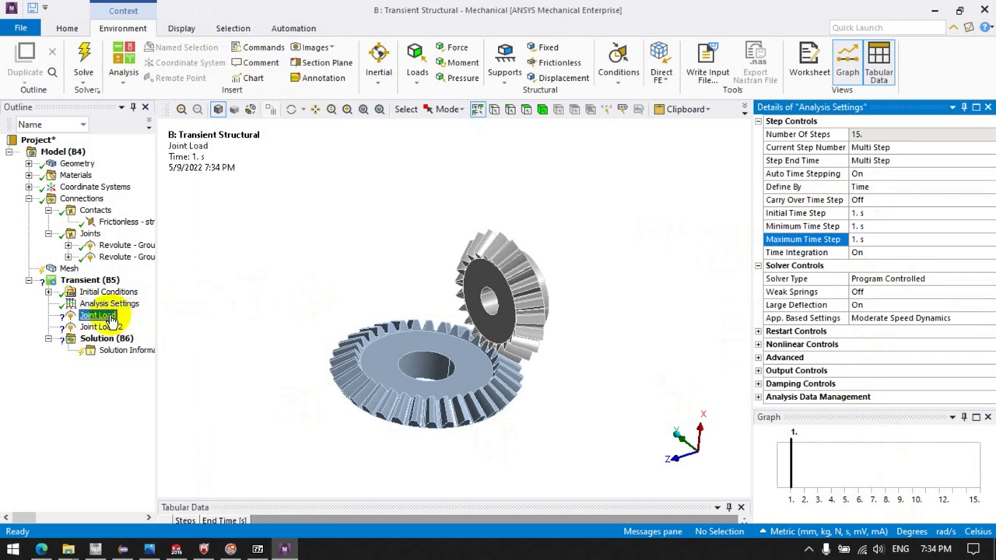
left_click(856, 136)
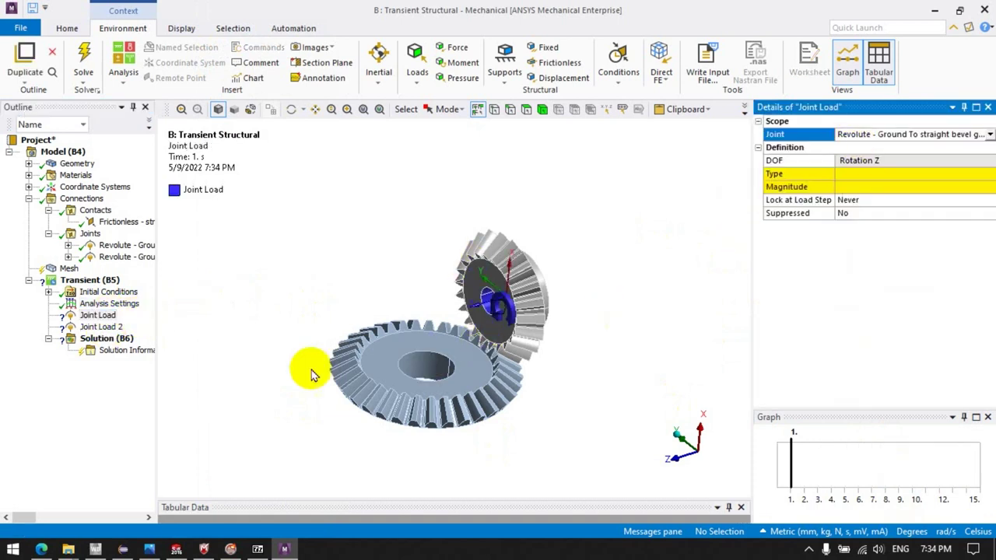
left_click(102, 326)
right_click(108, 333)
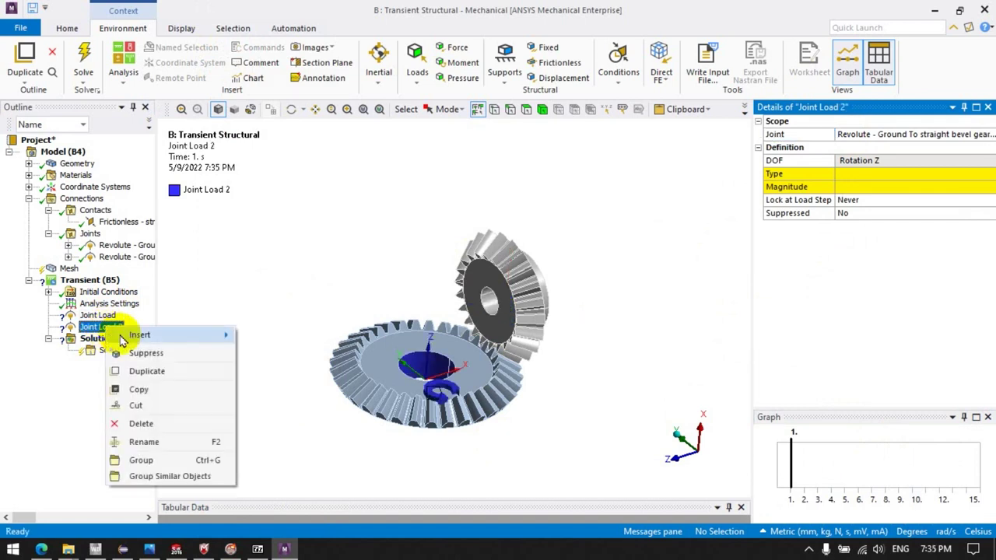
left_click(136, 421)
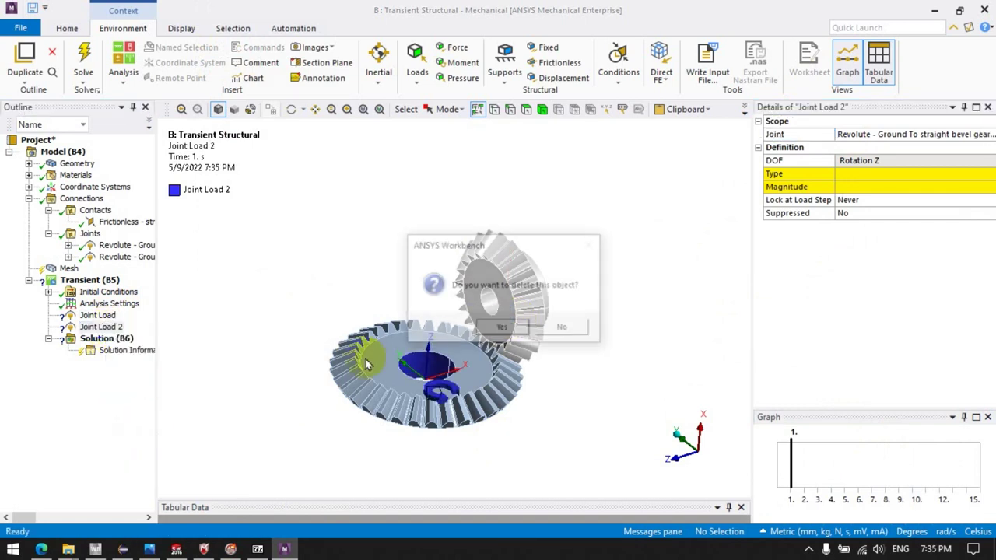
left_click(505, 328)
left_click(97, 315)
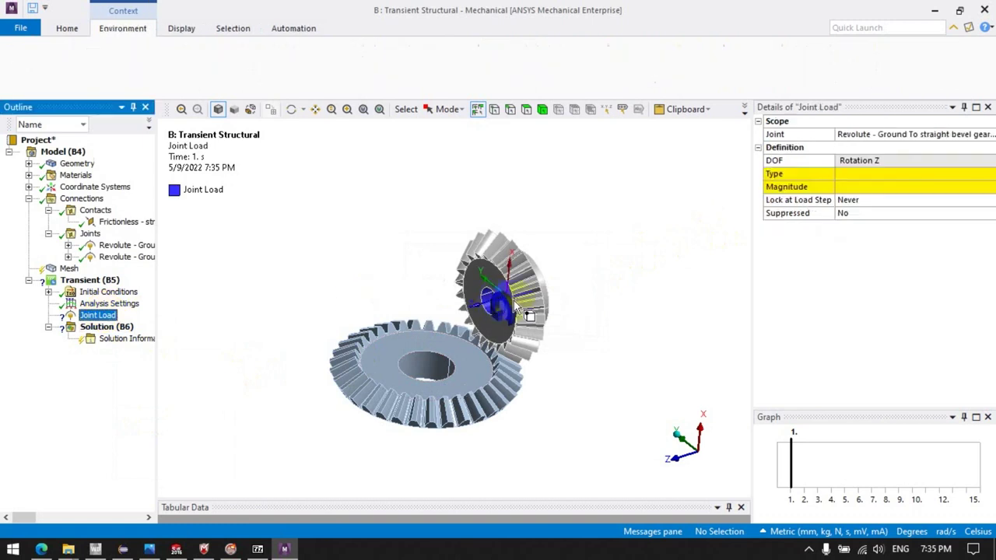
left_click(910, 174)
Make the joint load a Rotation ramping from 1° at step 1 to 15° at step 15.
left_click(887, 187)
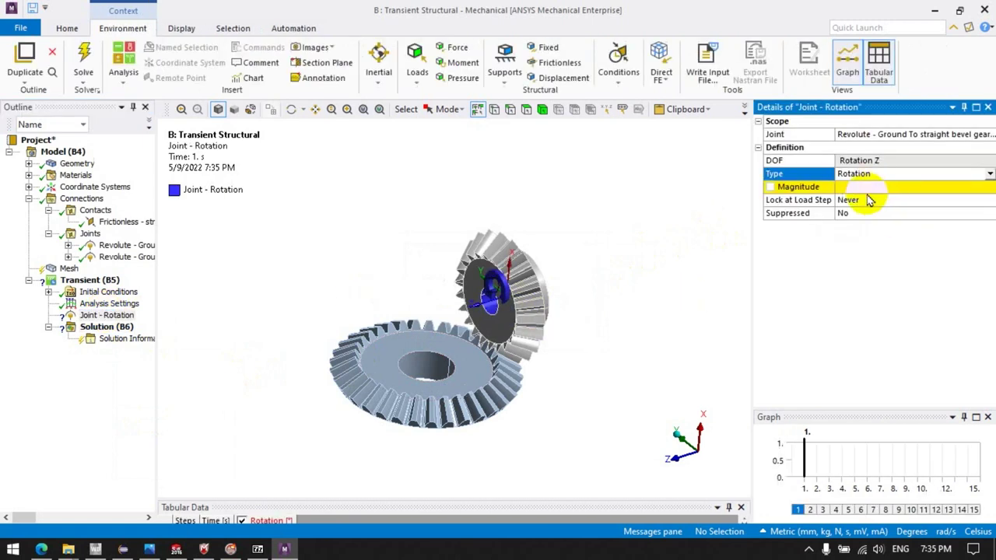
left_click(866, 190)
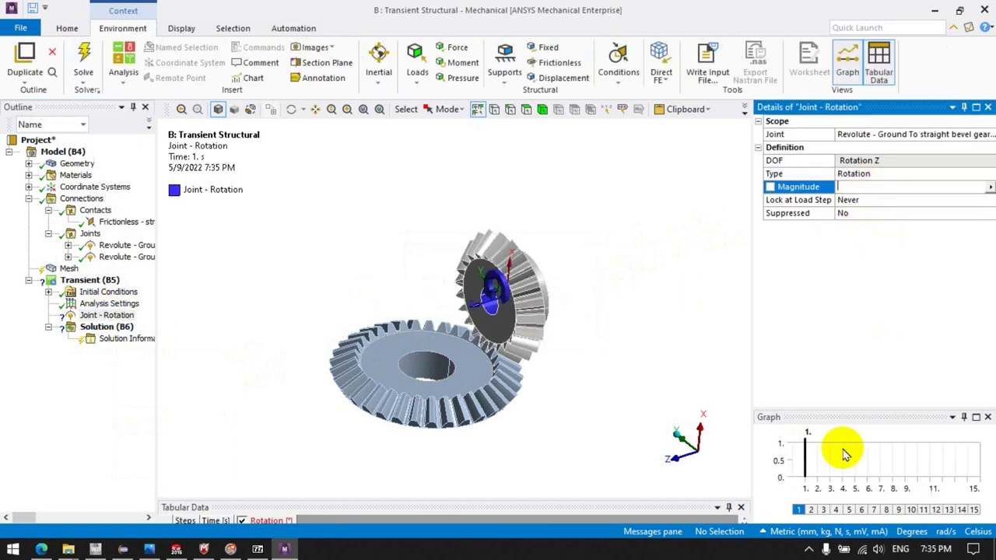
left_click(877, 76)
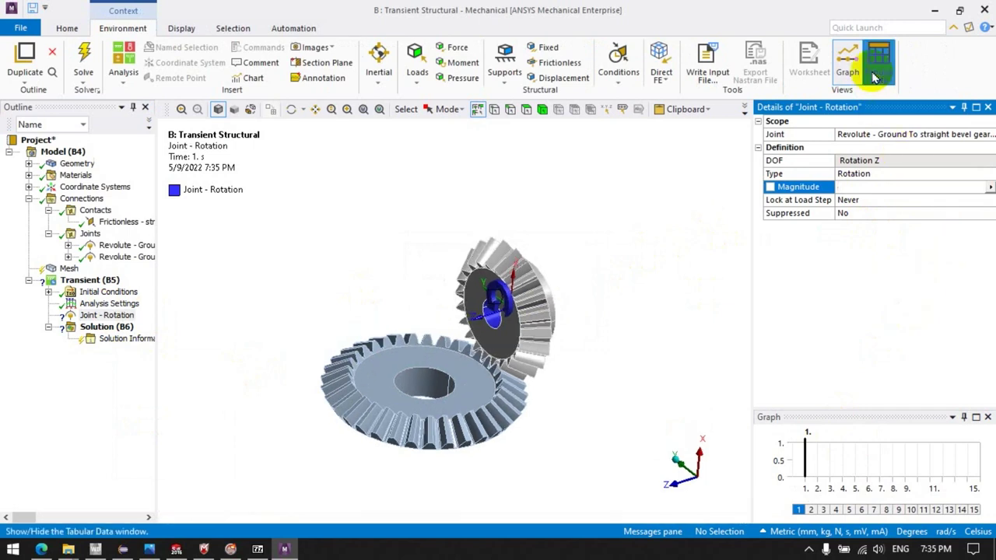
left_click(875, 76)
left_click_drag(471, 498, 404, 298)
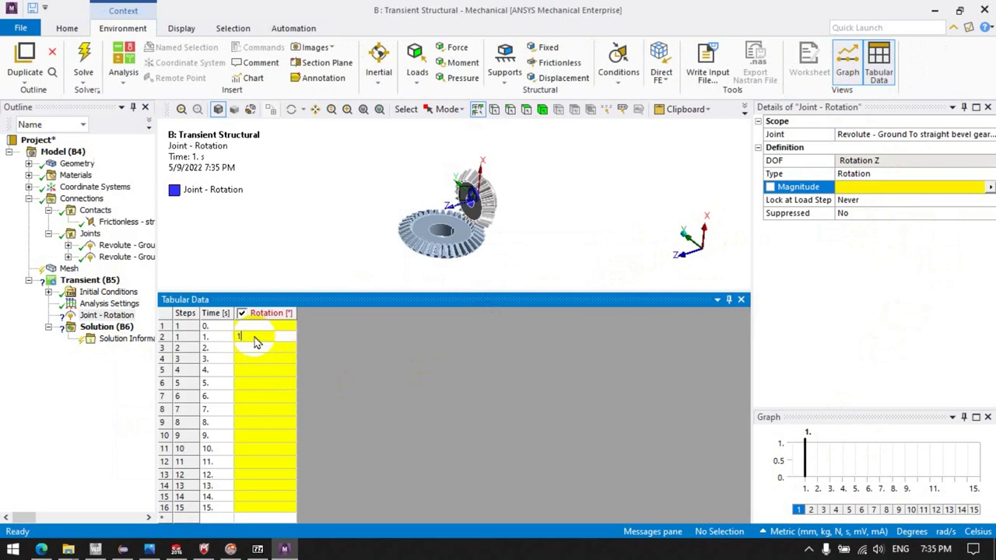
key("Return")
left_click(249, 498)
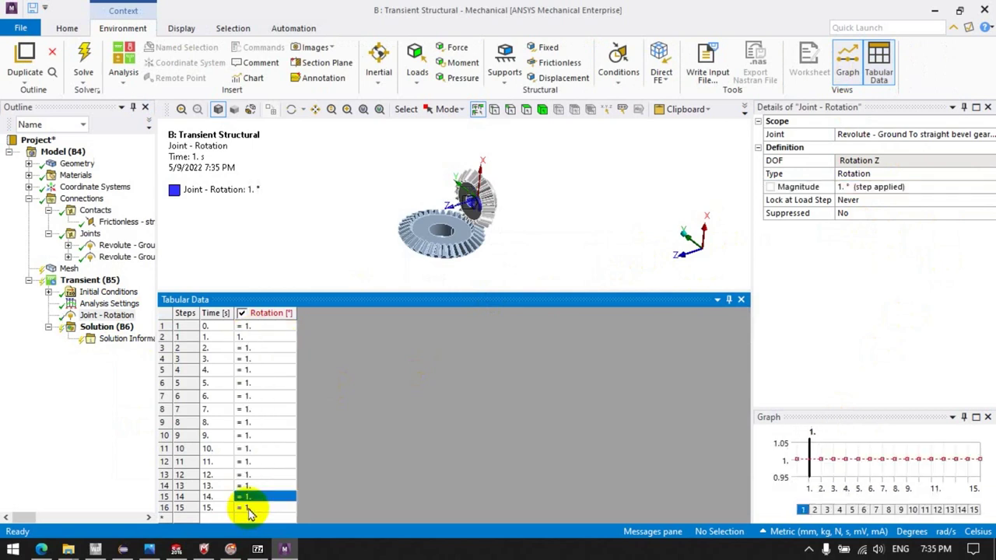
key("Return")
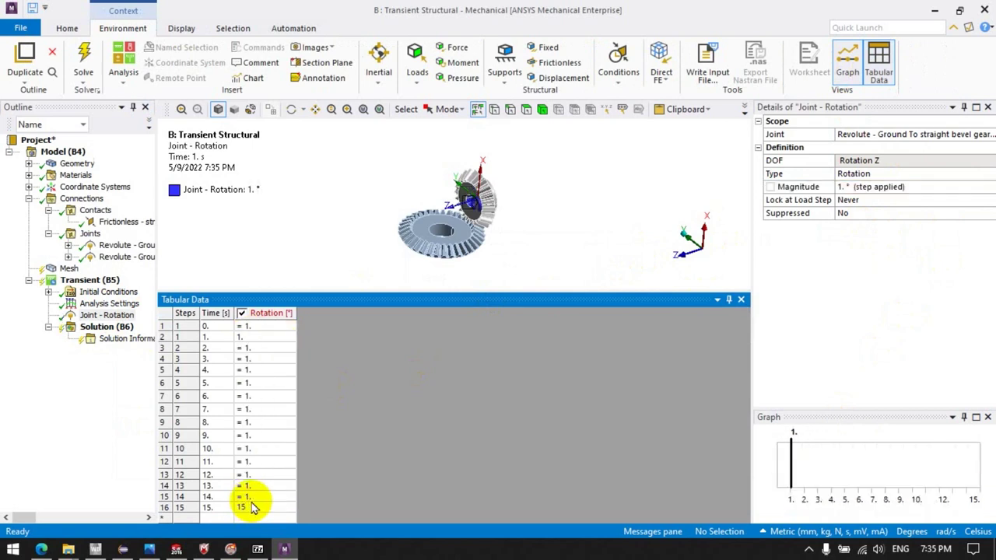
Select Solution and start solving the transient analysis.
left_click(106, 327)
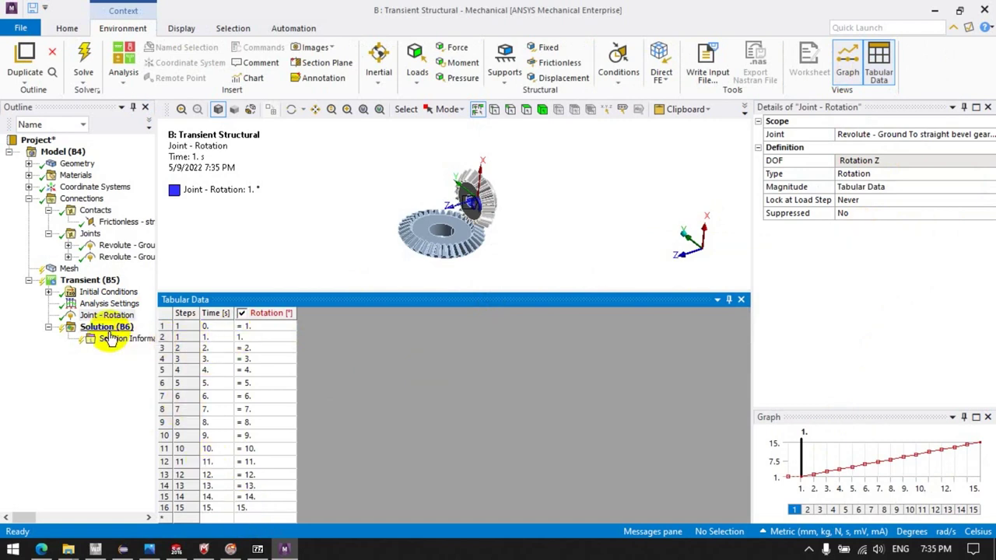
left_click(172, 54)
left_click_drag(340, 291, 354, 453)
left_click(809, 550)
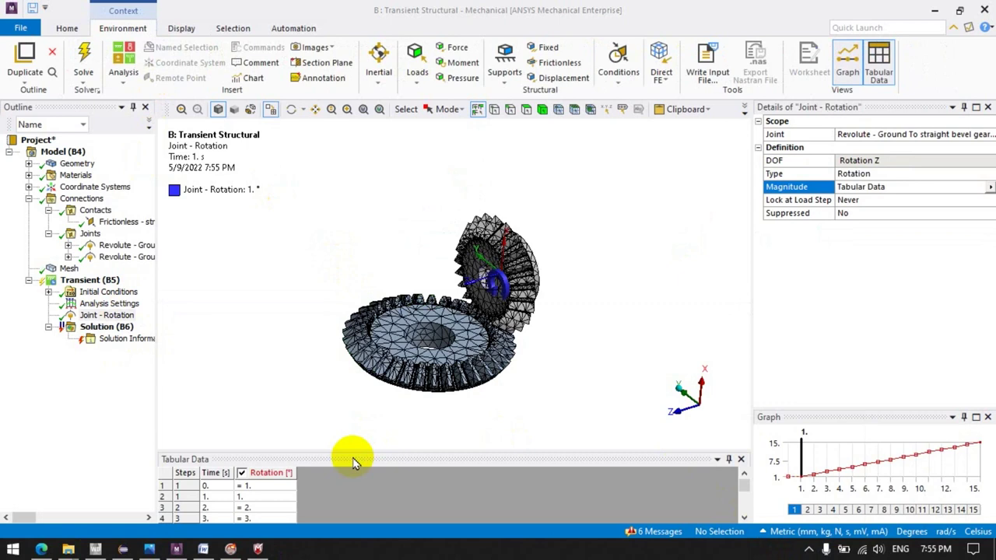
Reduce the analysis to a single step by setting Number Of Steps to 1.
left_click(809, 550)
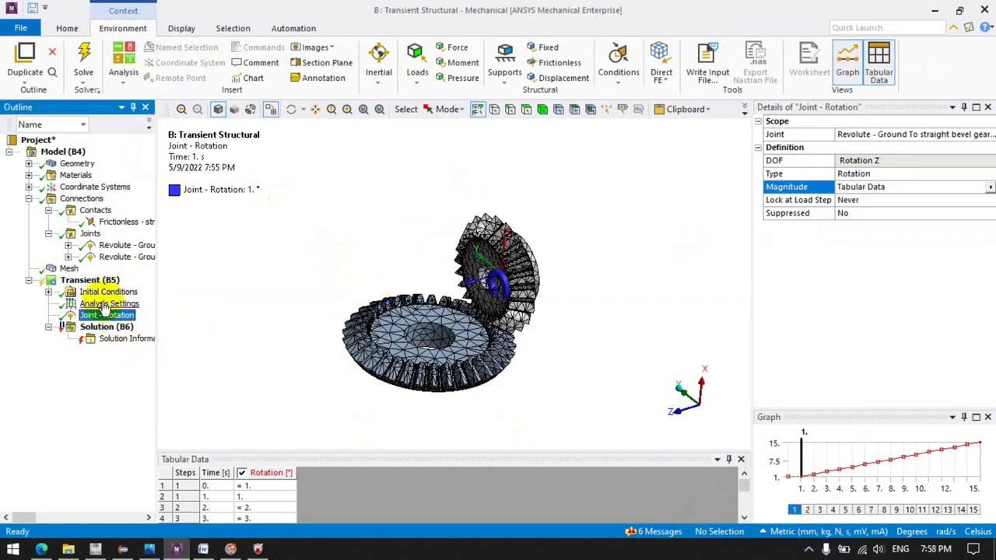
left_click(108, 303)
left_click(878, 134)
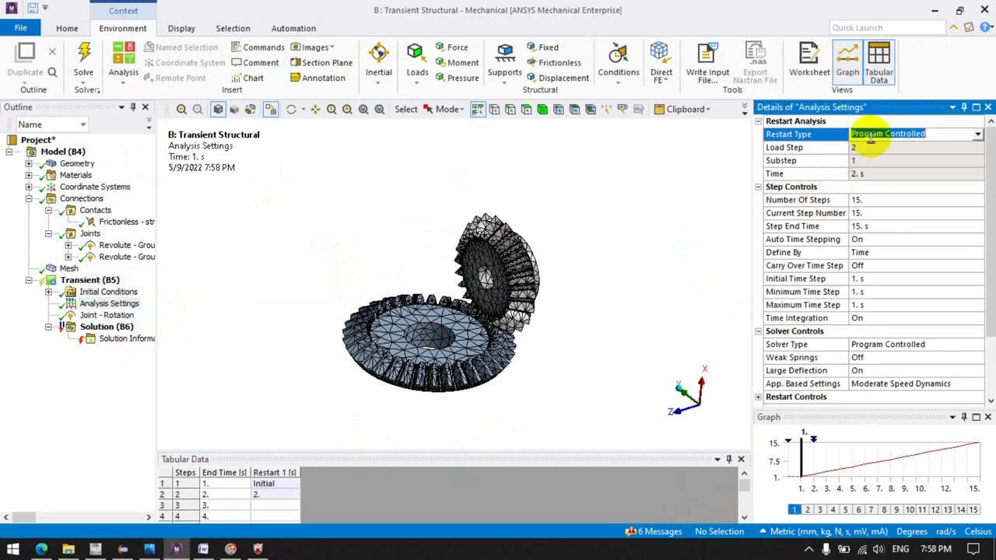
left_click(867, 199)
type("1")
key("Return")
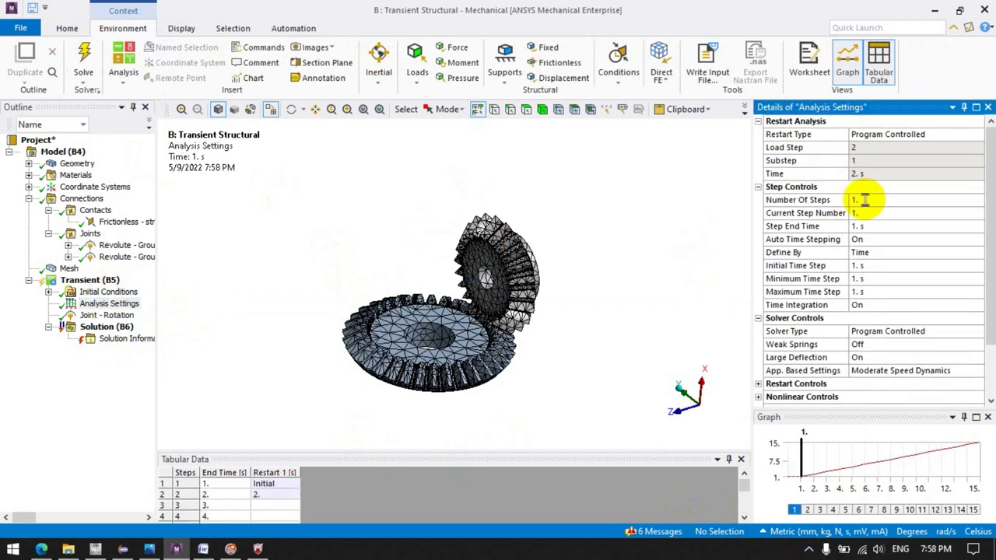
Make the joint rotation magnitude a constant 1°, keeping Lock at Load Step at Never.
left_click(109, 327)
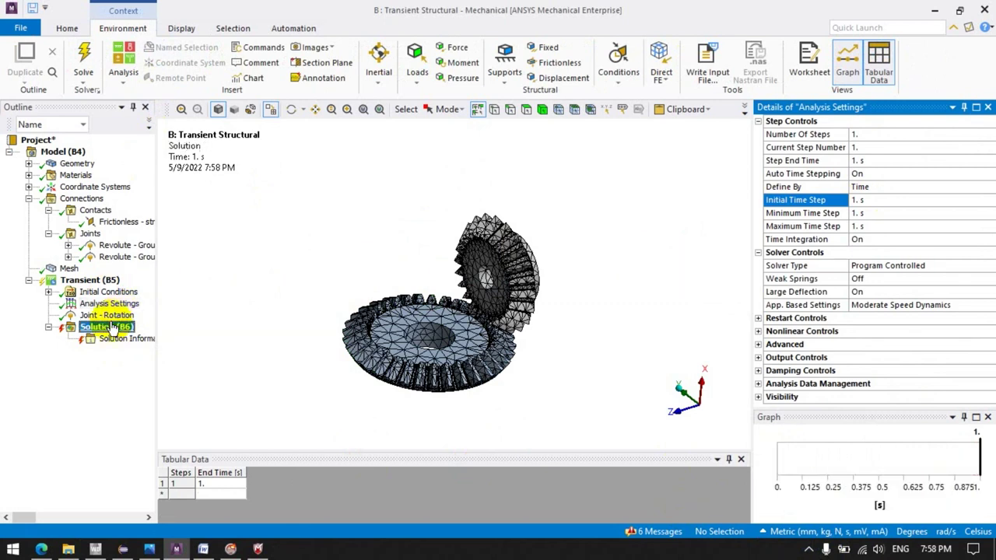
left_click(106, 315)
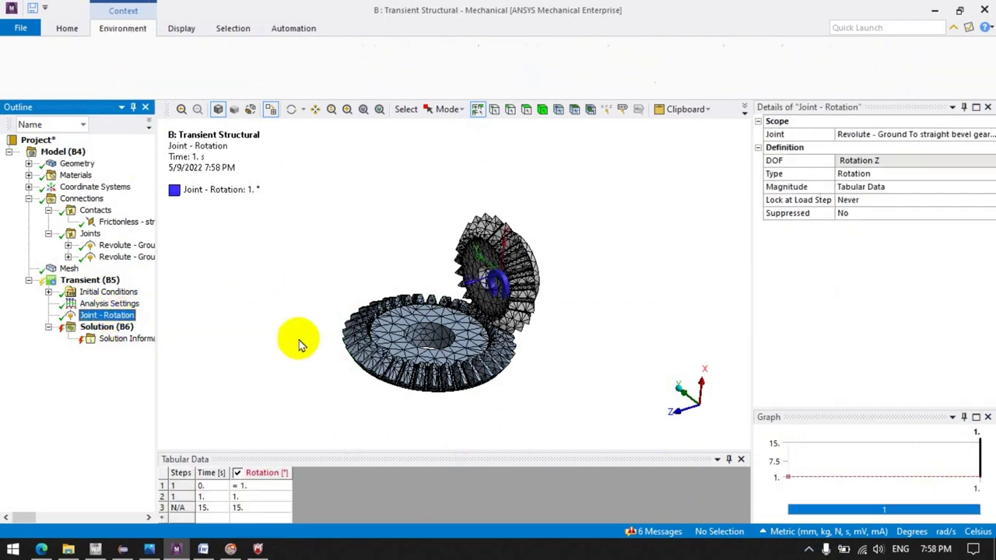
left_click(856, 199)
type("1")
key("Return")
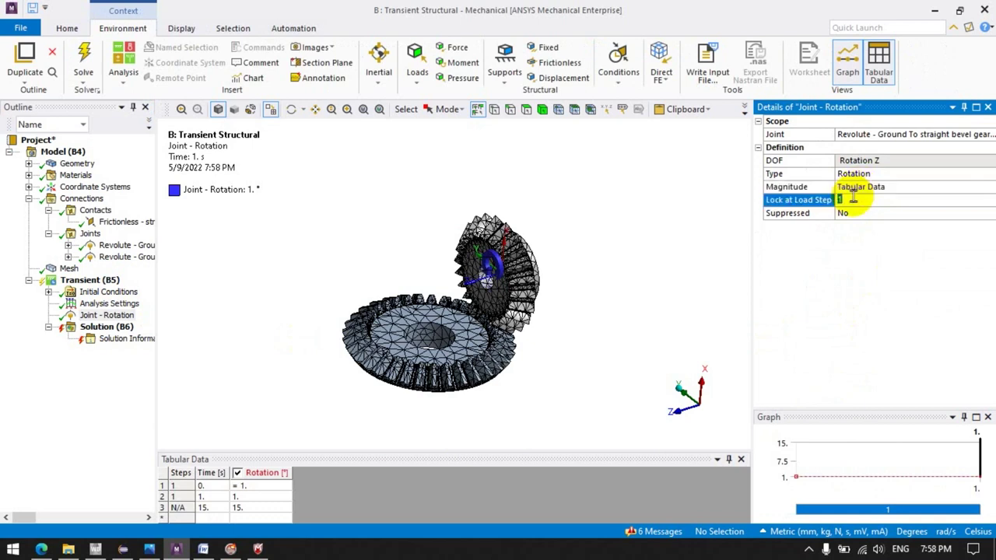
key("Return")
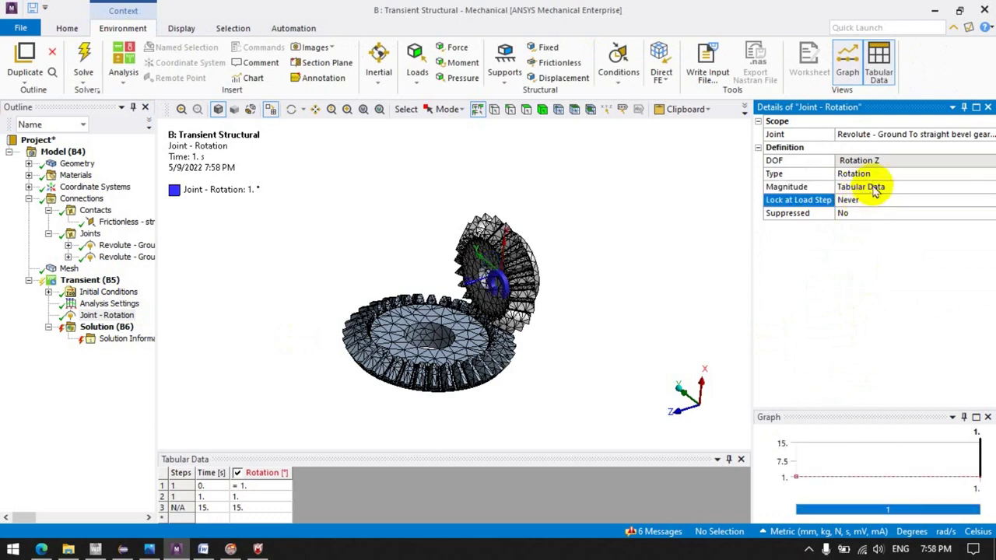
left_click(989, 190)
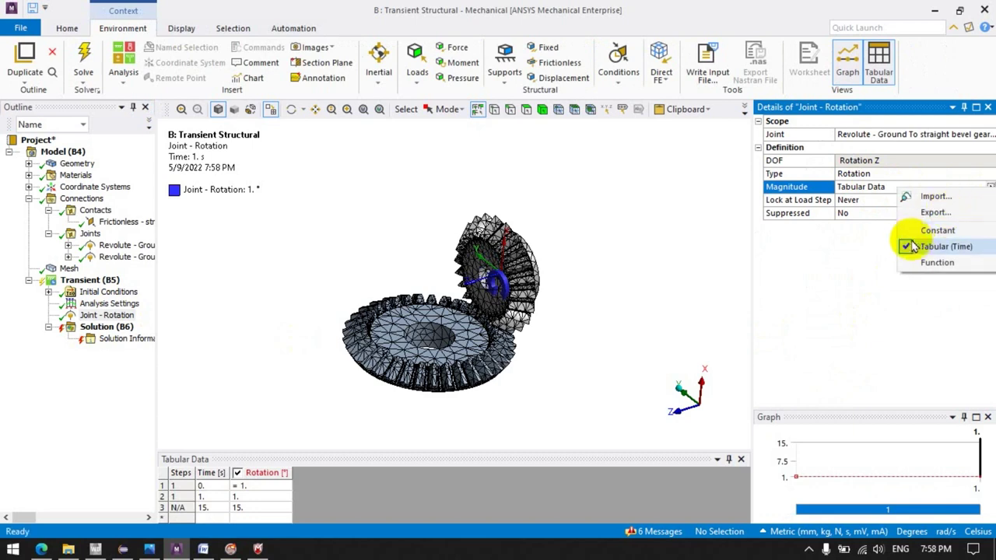
left_click(934, 231)
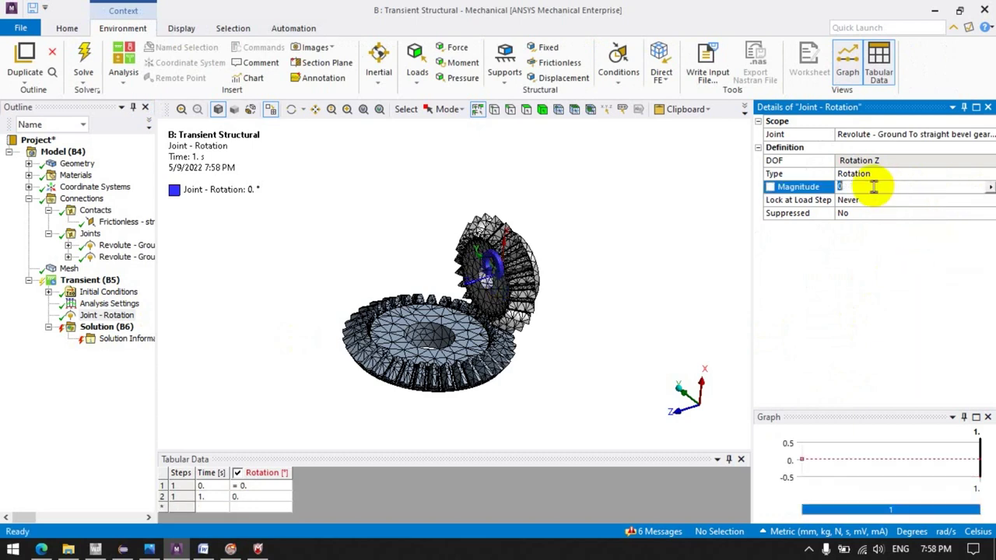
key("Return")
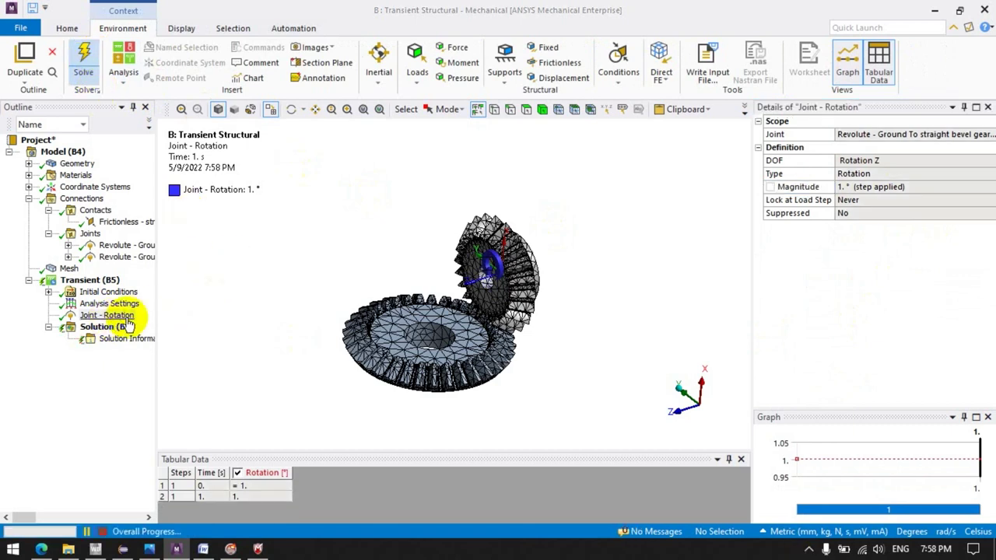
left_click(809, 550)
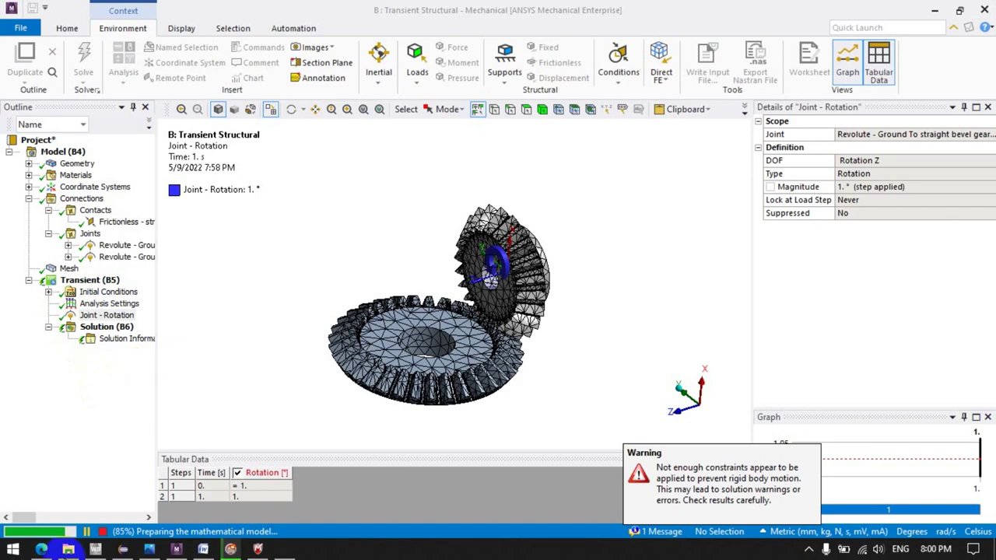
scroll(273, 404, "up", 3)
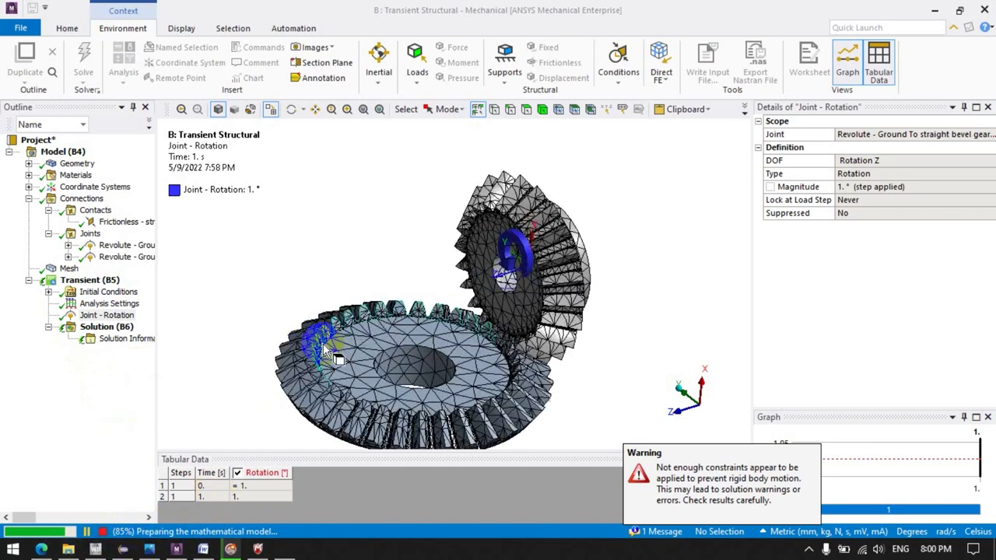
mouse_move(466, 241)
middle_mouse_down()
mouse_move(468, 162)
mouse_move(381, 211)
mouse_move(544, 228)
mouse_move(444, 251)
mouse_move(484, 166)
mouse_move(483, 234)
mouse_move(504, 239)
mouse_move(501, 299)
middle_mouse_up()
scroll(514, 264, "down", 3)
left_click(680, 418)
left_click(681, 537)
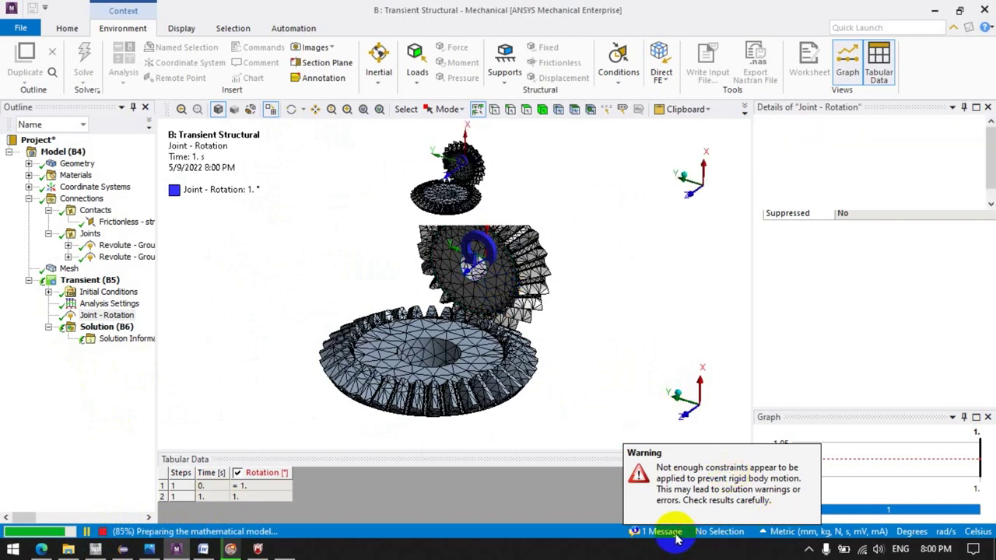
left_click(662, 533)
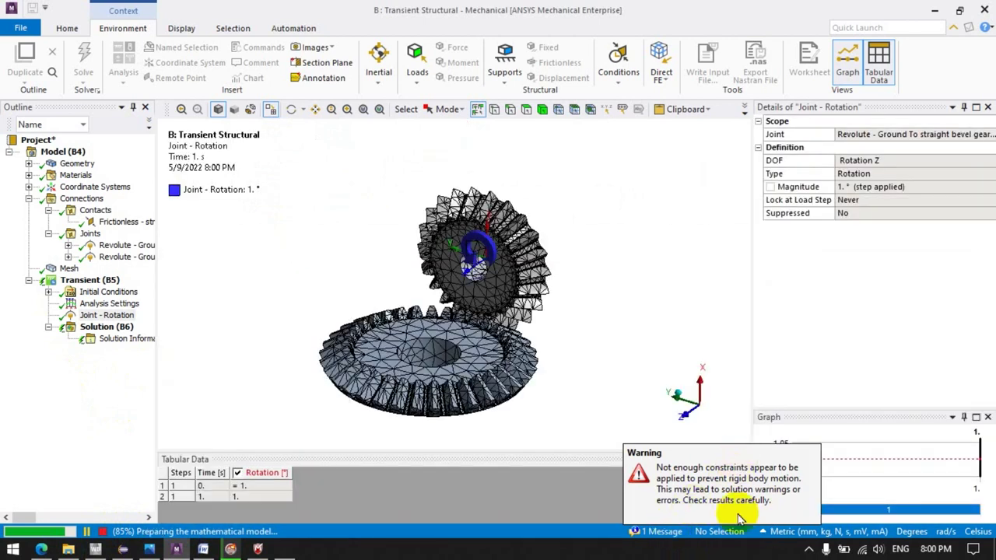
left_click(74, 280)
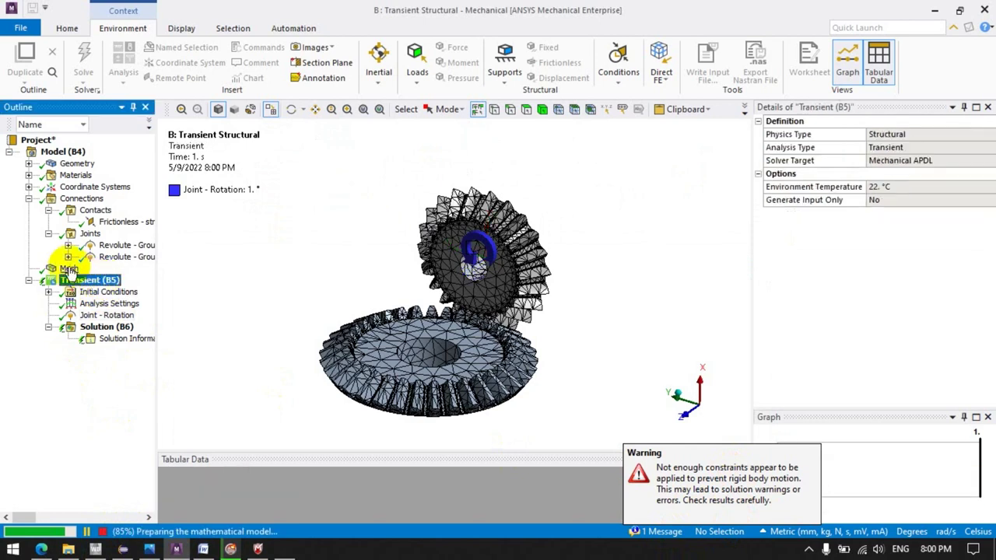
Turn off Show Mesh so the gears display as shaded solids.
left_click(69, 268)
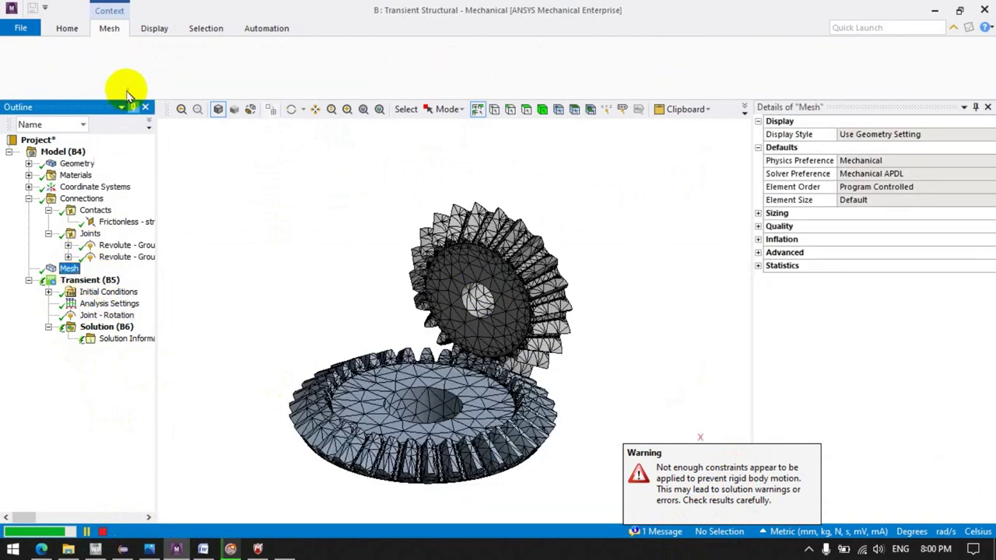
left_click(155, 28)
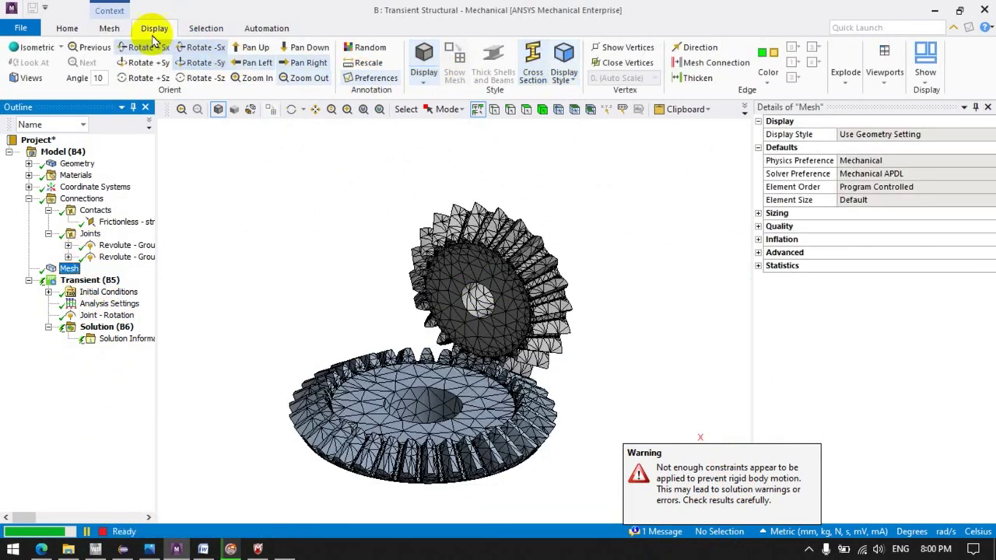
left_click(109, 28)
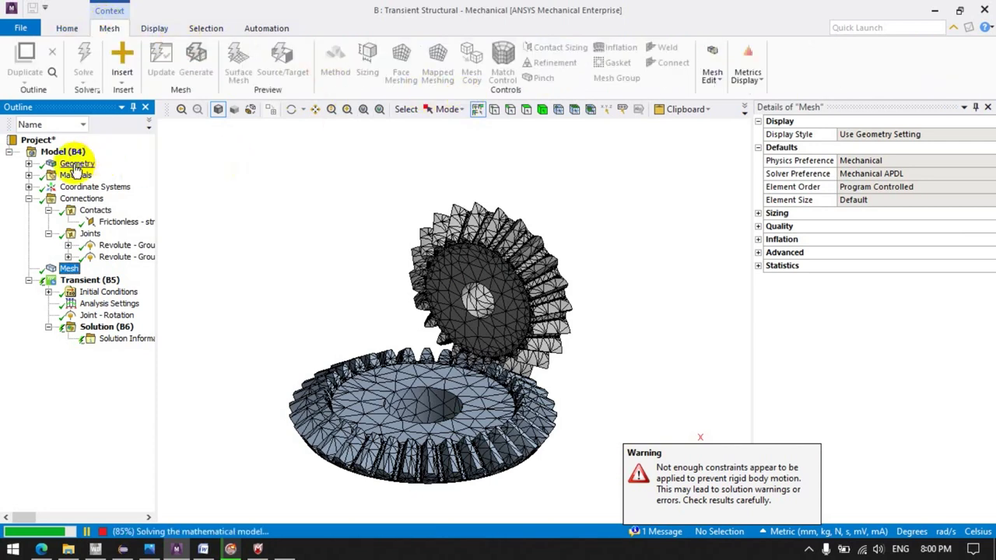
left_click(168, 29)
left_click(468, 85)
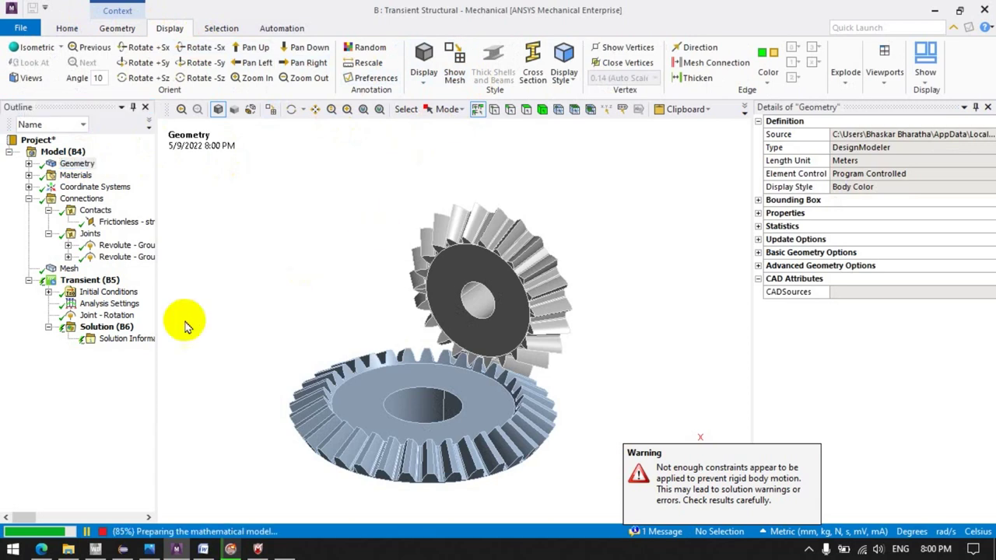
Select Solution (B6) and zoom in to confirm the solve finished as Done.
left_click(107, 330)
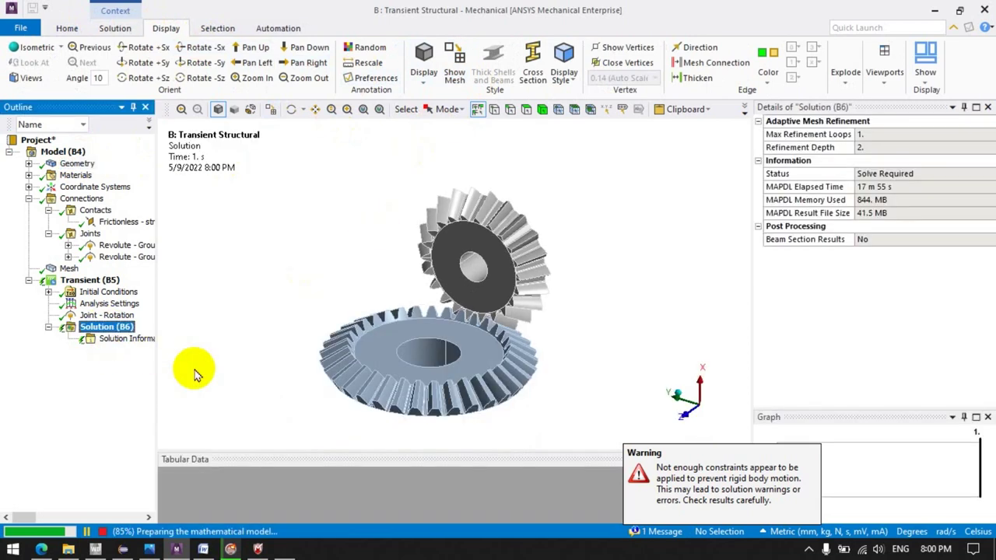
left_click(809, 552)
scroll(497, 349, "up", 3)
scroll(497, 349, "up", 3)
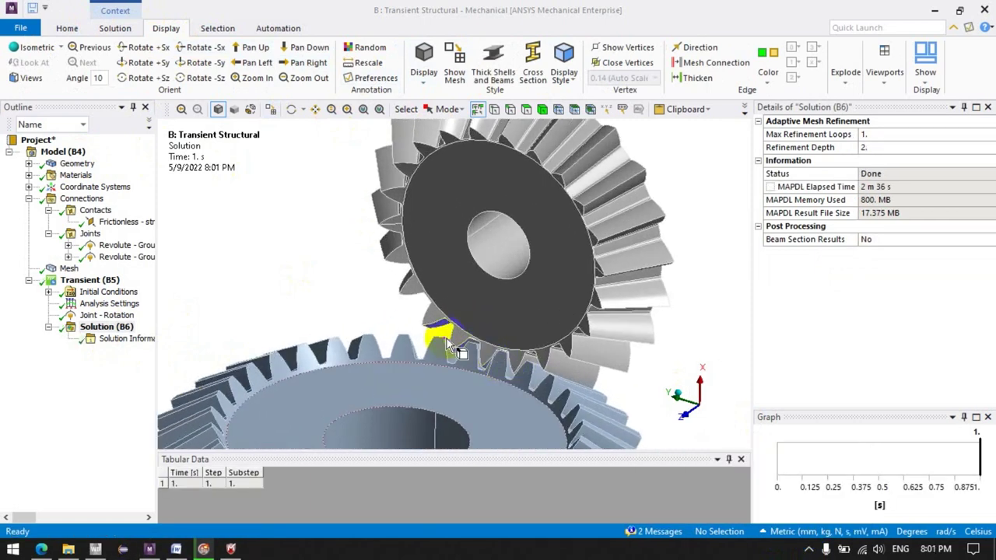
Insert Total Deformation, Equivalent Stress and Equivalent Elastic Strain results under Solution (B6).
right_click(111, 333)
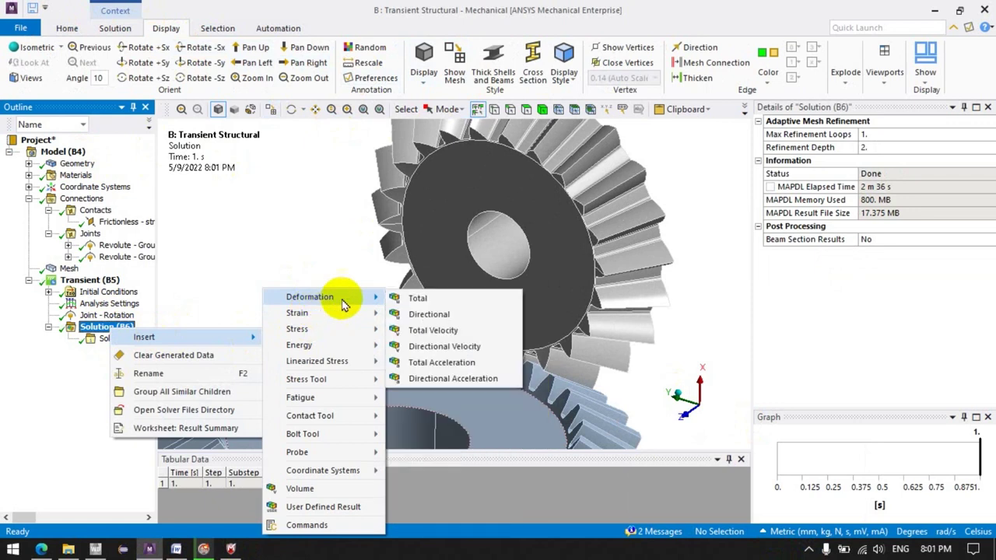
mouse_move(309, 298)
left_click(406, 297)
right_click(130, 326)
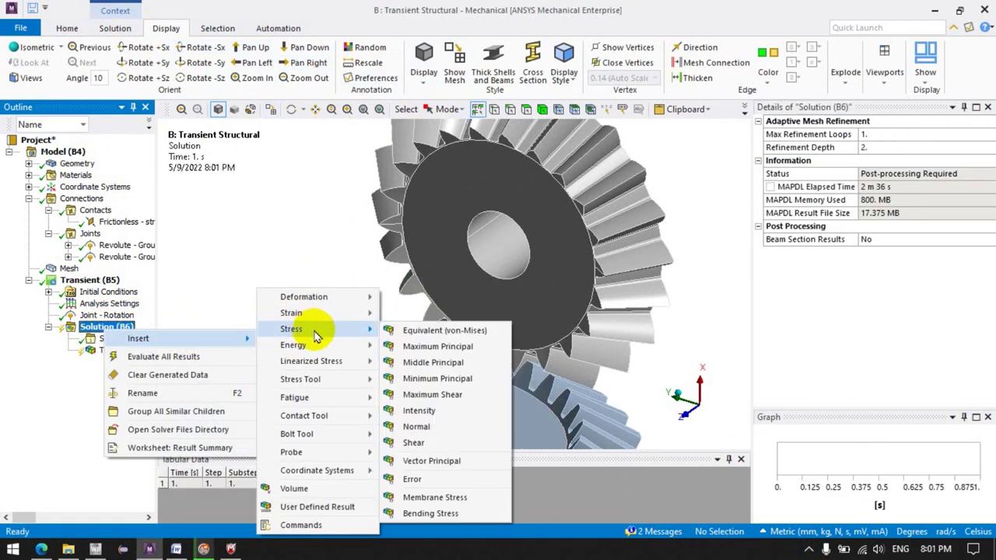
mouse_move(297, 328)
left_click(416, 315)
left_click(107, 326)
right_click(107, 327)
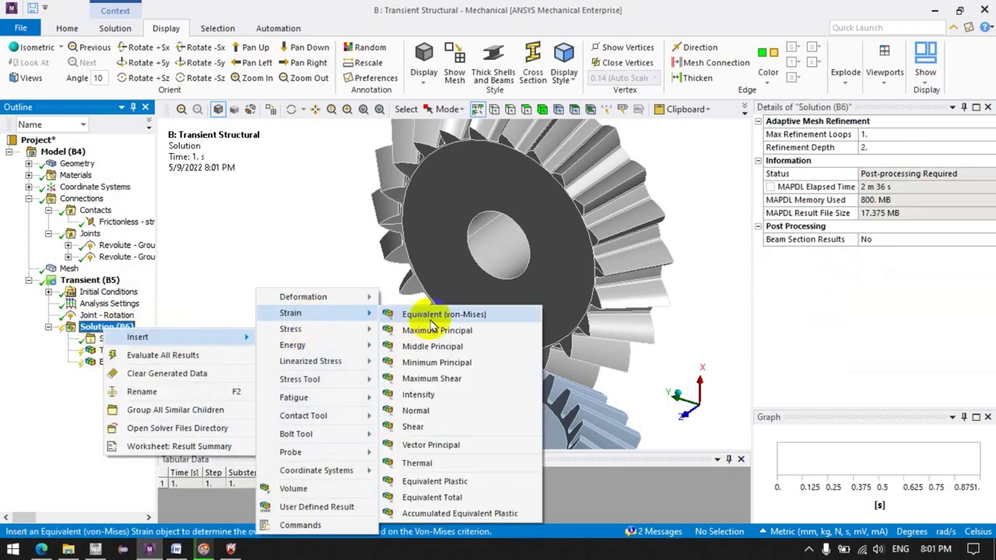
left_click(432, 315)
Evaluate all results on the solution branch.
left_click(110, 327)
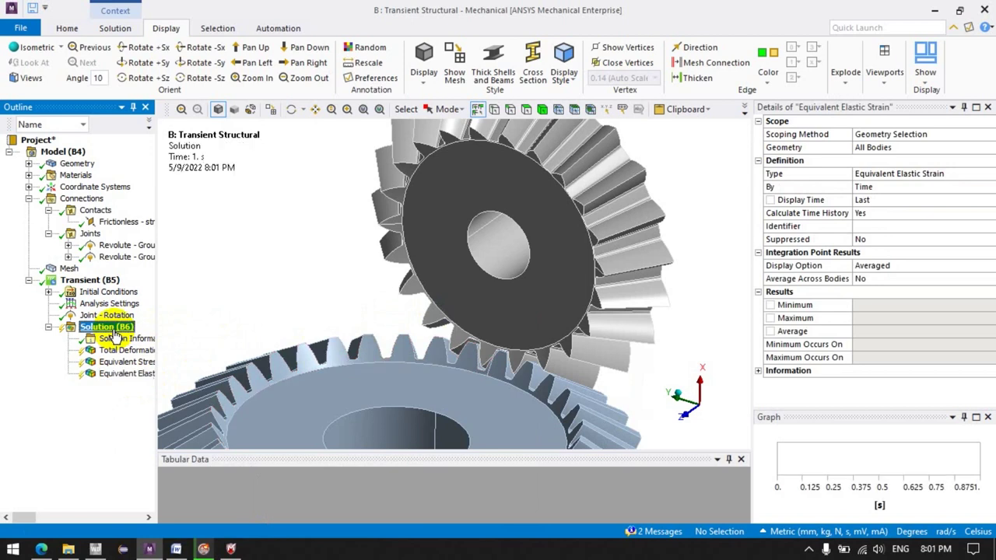
scroll(493, 378, "up", 3)
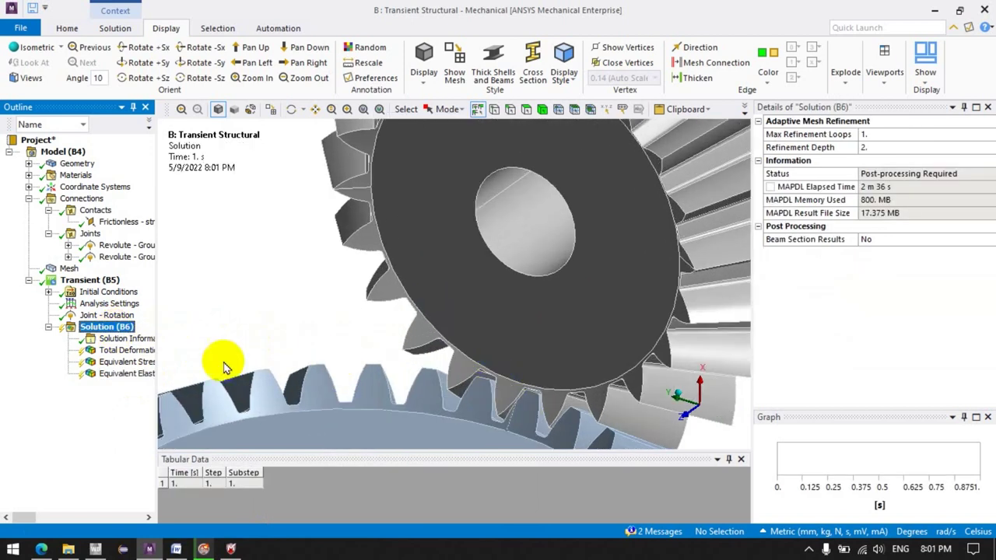
right_click(112, 329)
left_click(159, 347)
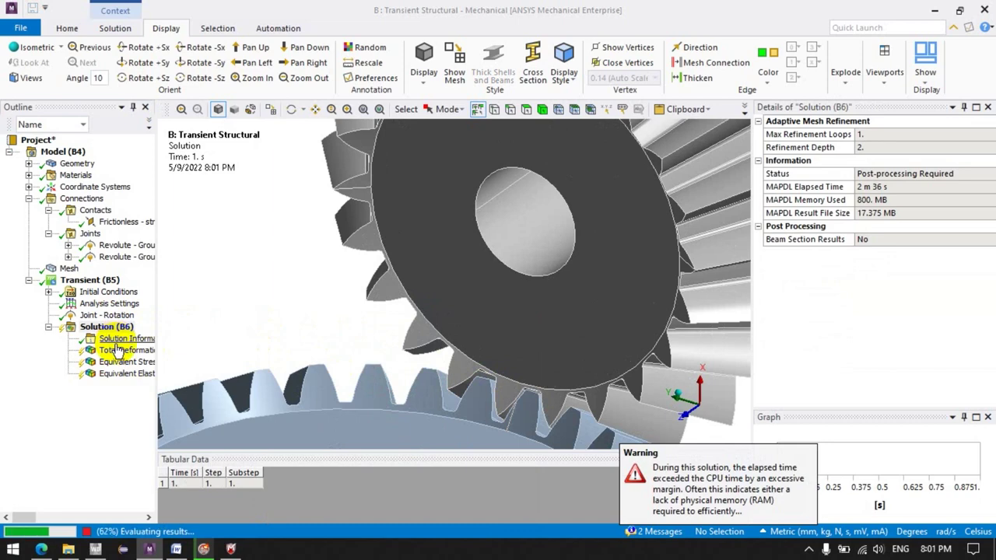
Review the Total Deformation and Equivalent Stress results, orbiting around the meshing teeth.
left_click(125, 351)
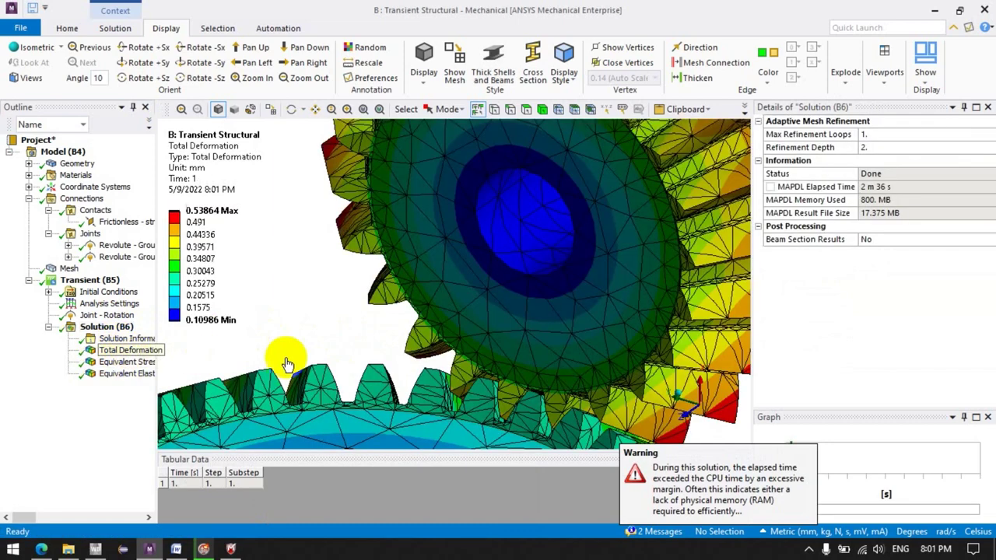
mouse_move(284, 356)
middle_mouse_down()
mouse_move(369, 291)
mouse_move(155, 241)
mouse_move(322, 317)
middle_mouse_up()
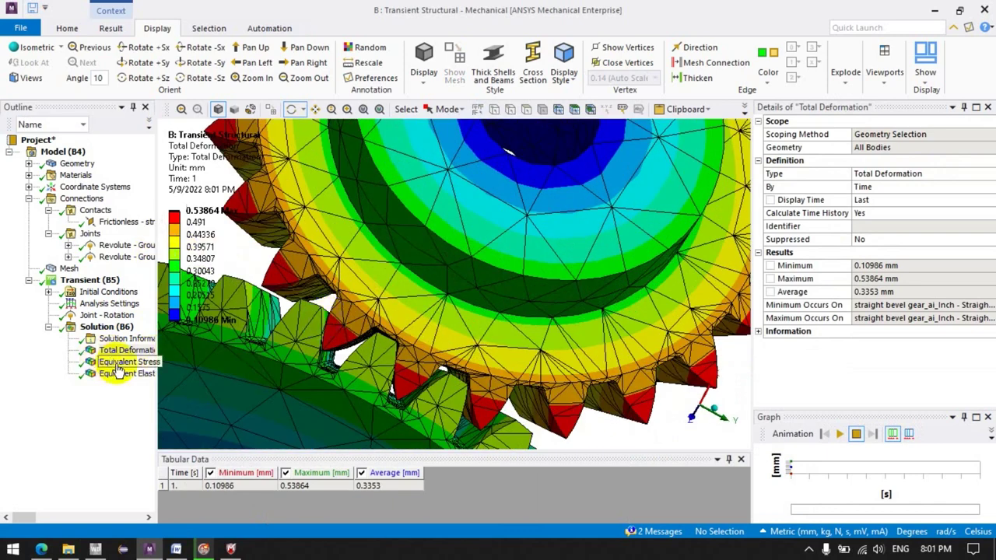
left_click(117, 363)
mouse_move(401, 368)
left_mouse_down()
mouse_move(411, 252)
mouse_move(407, 311)
mouse_move(366, 337)
mouse_move(279, 303)
mouse_move(233, 337)
mouse_move(344, 272)
left_mouse_up()
scroll(343, 272, "up", 3)
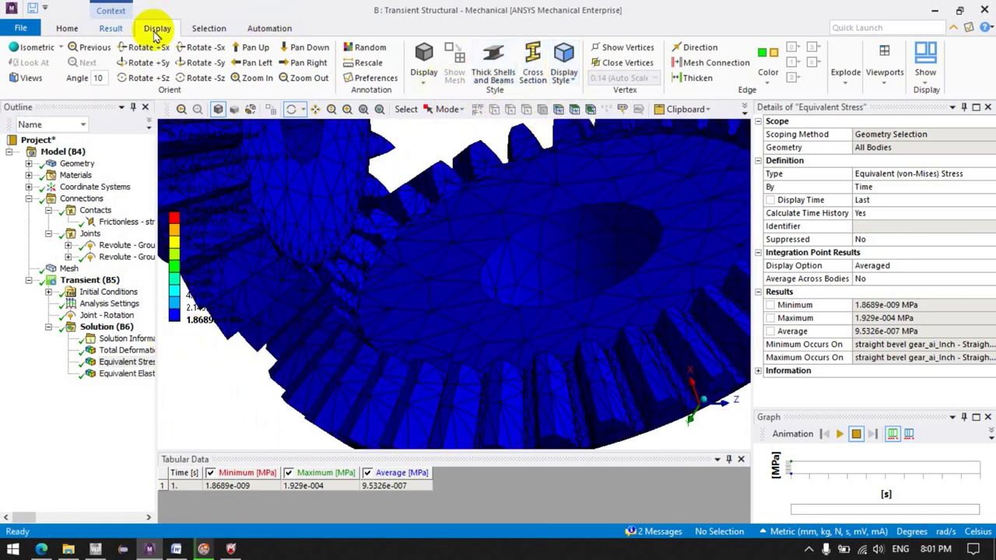
Hide the mesh wireframe to expose the stress hotspot, then display the Transient (B5) environment.
left_click(111, 28)
left_click(557, 73)
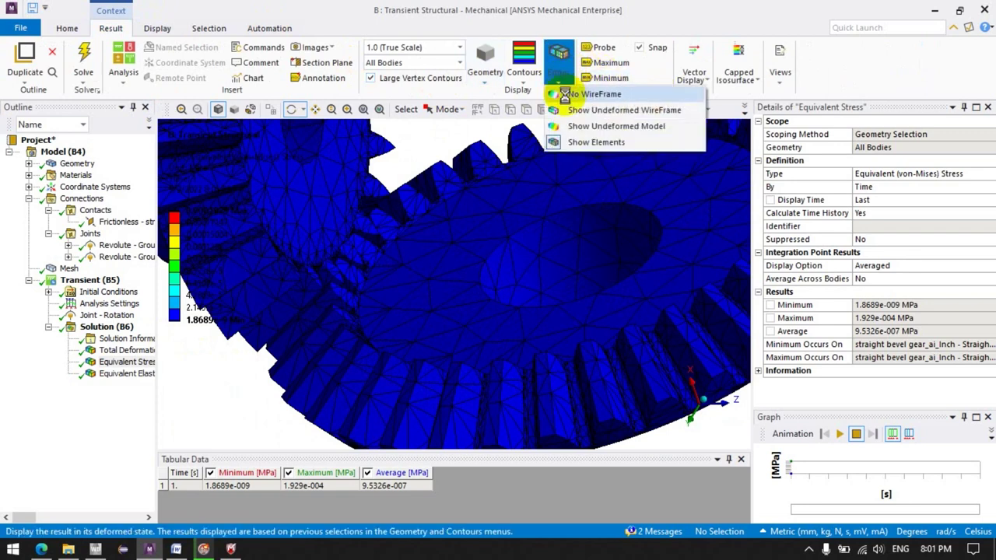
left_click(564, 95)
left_click_drag(435, 266, 455, 227)
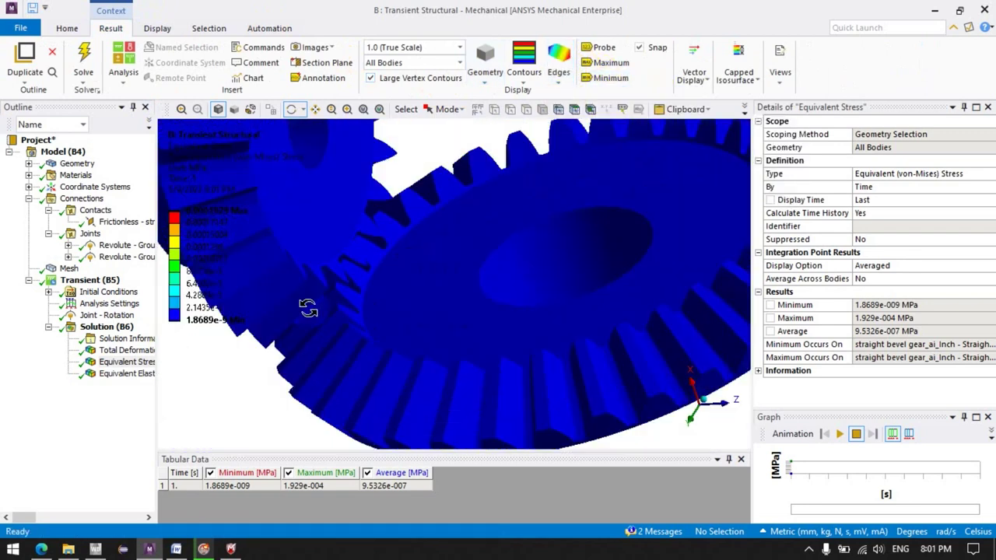
scroll(482, 234, "up", 5)
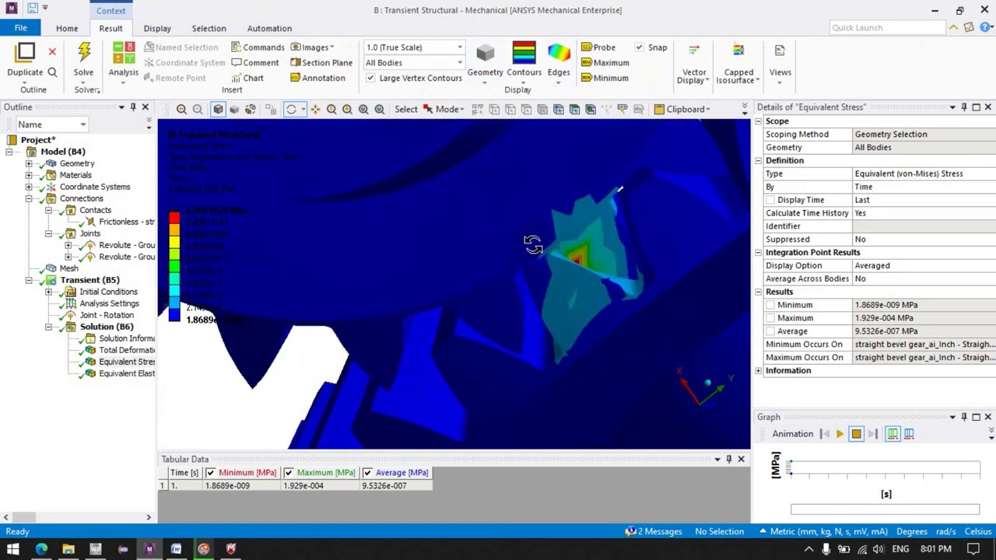
left_click(90, 281)
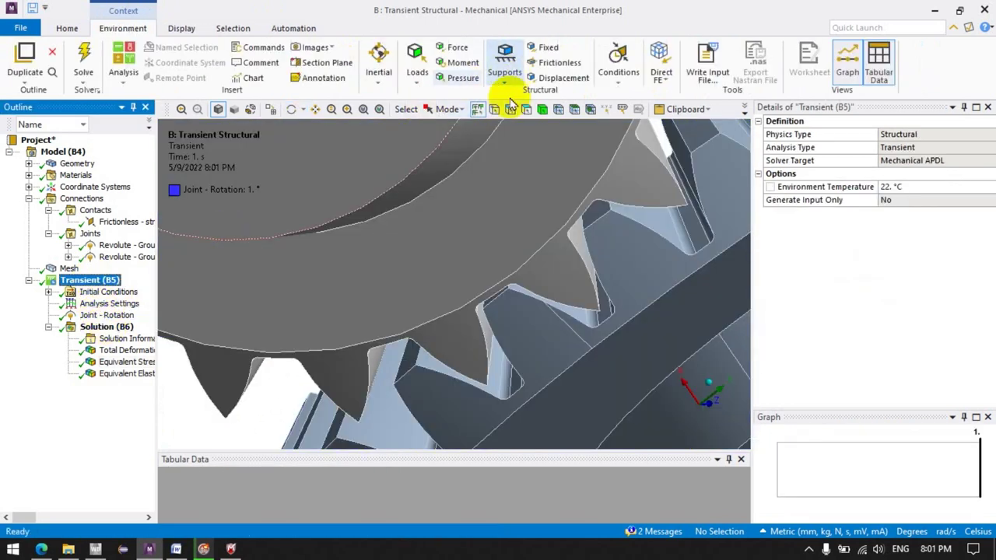
Zoom to a tooth tip and add a Total Deformation result scoped to its 12.709 mm edge.
left_click(181, 28)
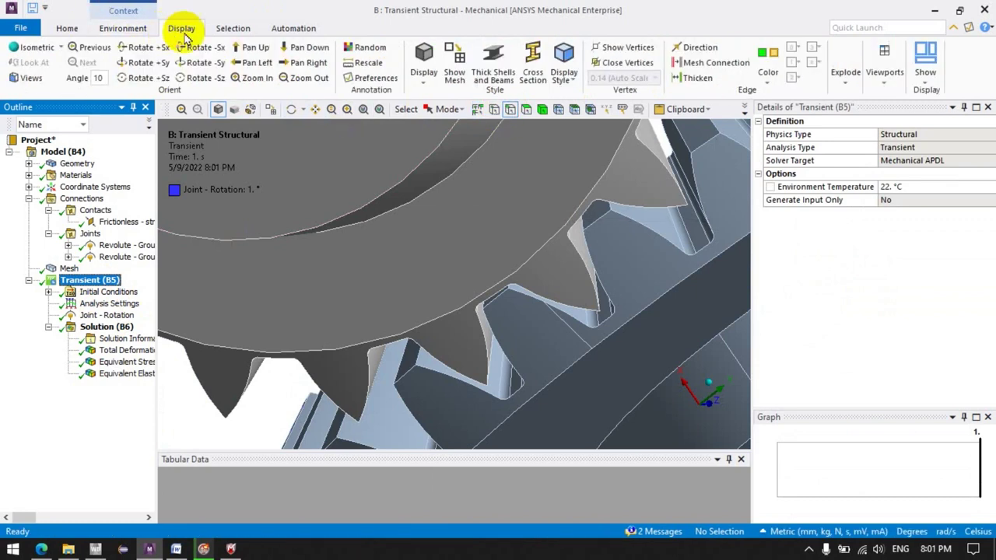
left_click(81, 325)
left_click(115, 28)
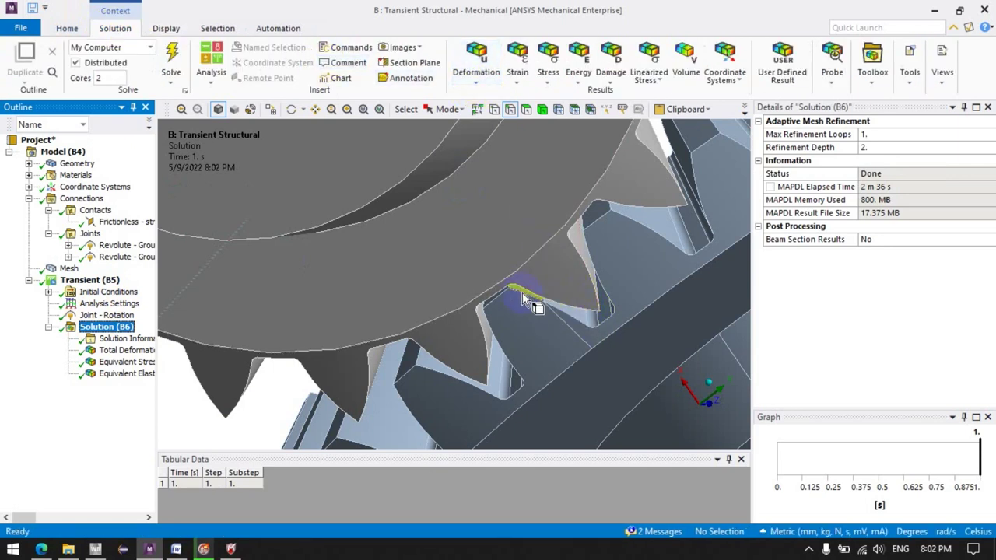
scroll(537, 284, "up", 2)
scroll(498, 269, "up", 2)
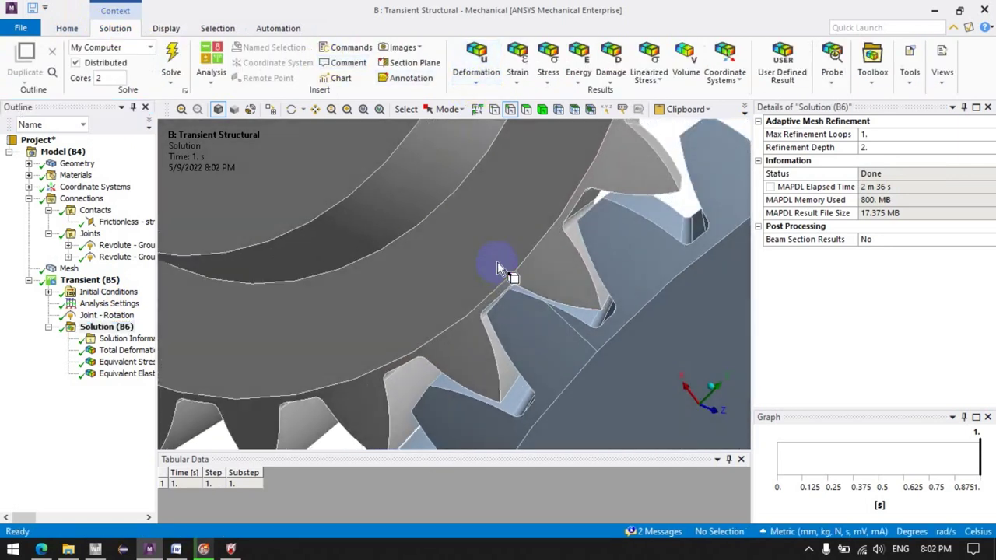
scroll(544, 272, "up", 2)
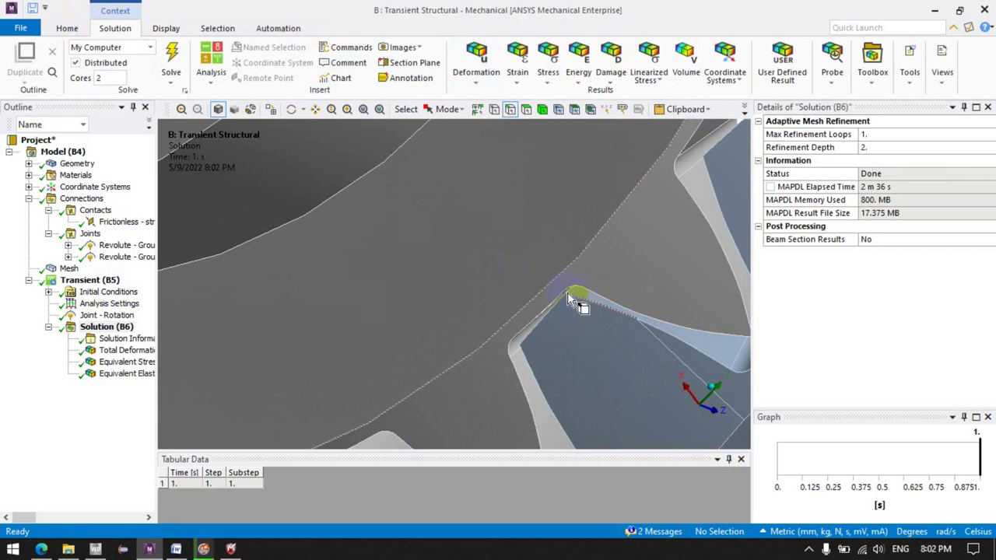
scroll(568, 309, "up", 2)
mouse_move(630, 311)
middle_mouse_down("ctrl")
mouse_move(389, 333)
mouse_move(444, 395)
middle_mouse_up("ctrl")
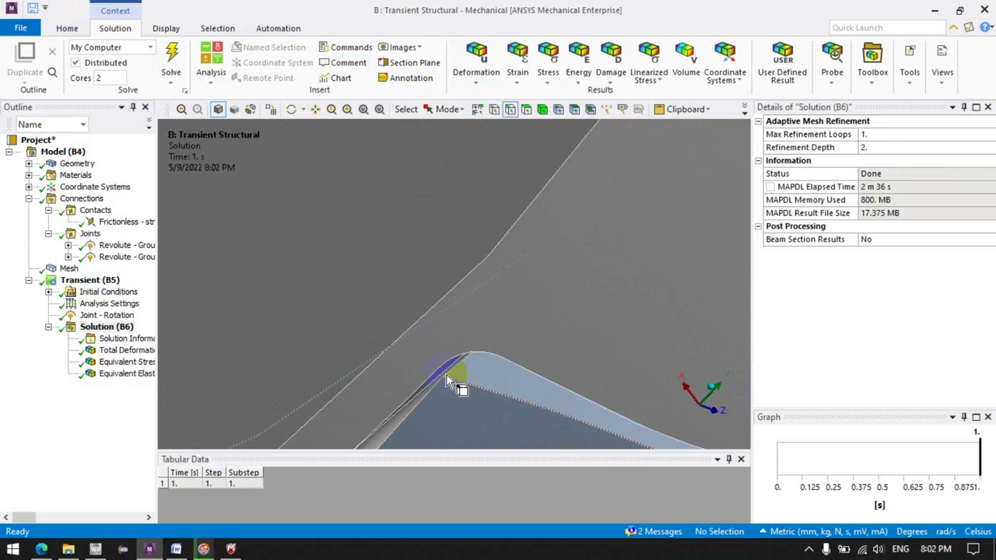
left_click(462, 371)
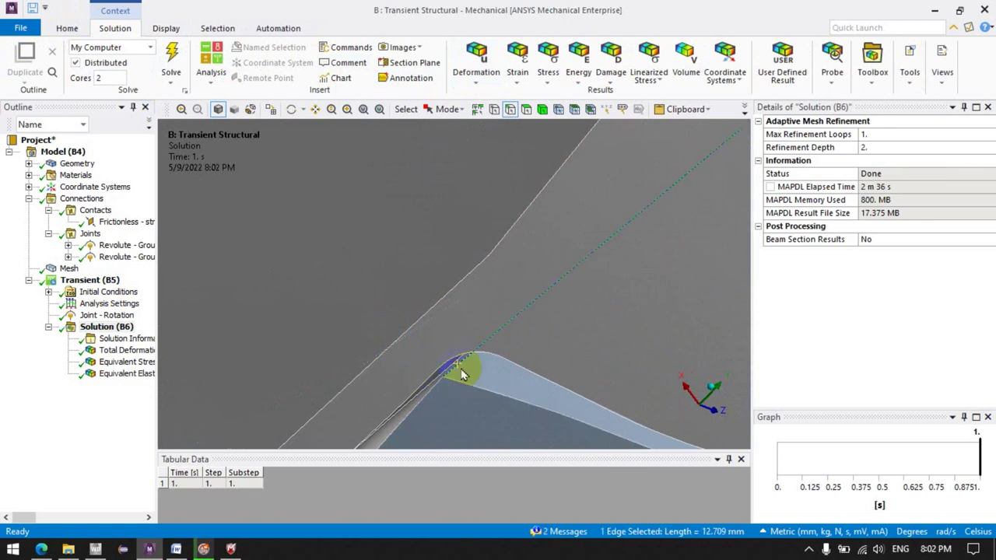
left_click(478, 64)
left_click(487, 91)
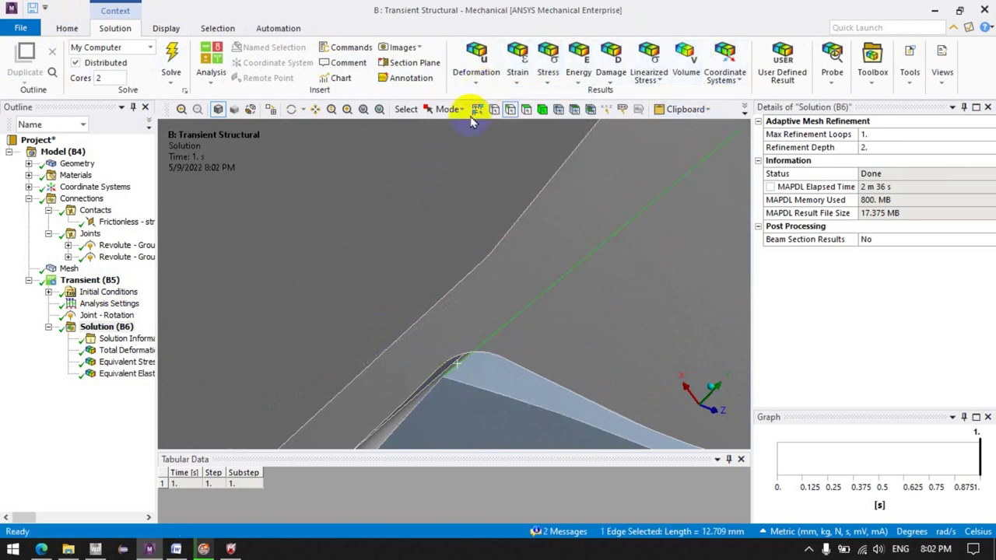
Add Equivalent Stress and Elastic Strain results scoped to the tooth-tip edge.
left_click(458, 367)
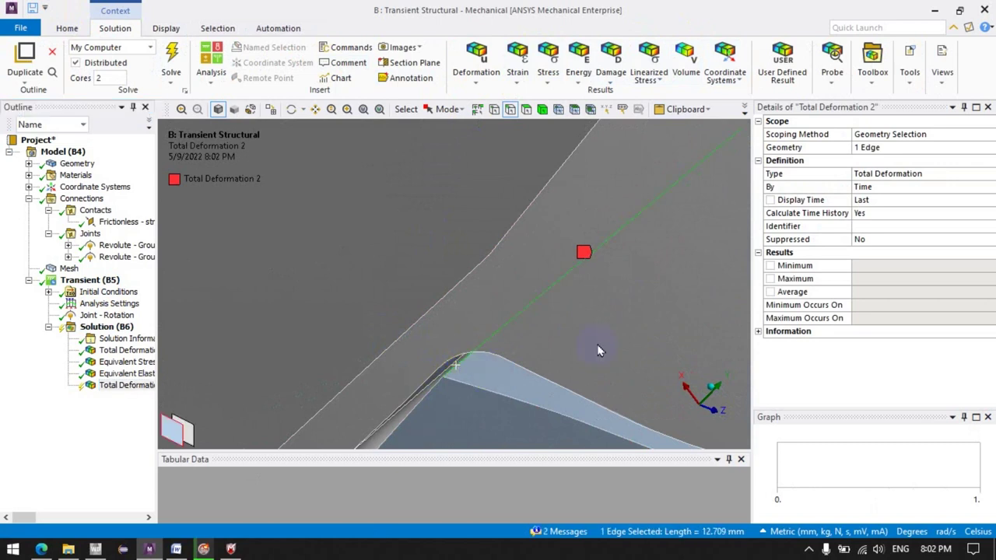
left_click(524, 73)
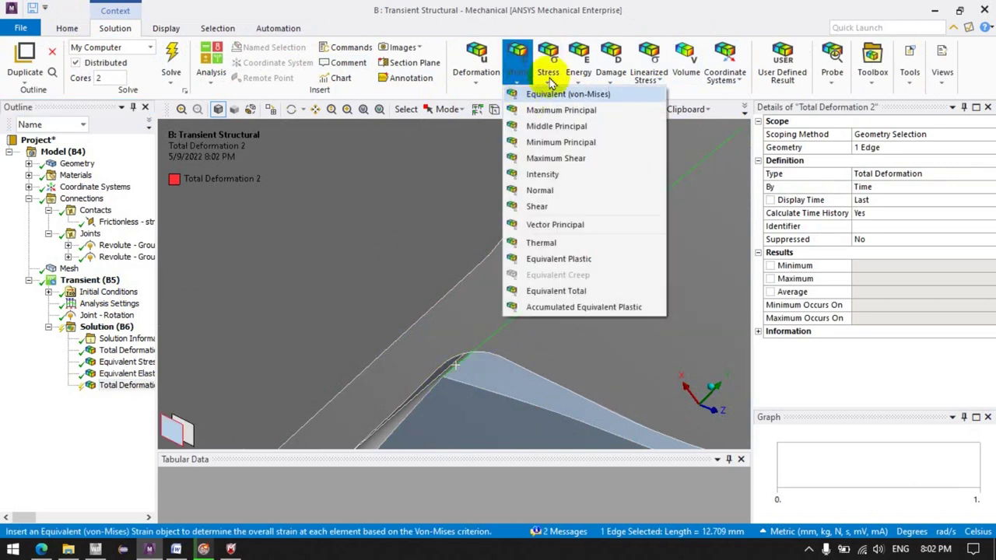
left_click(548, 75)
key("Escape")
left_click(548, 53)
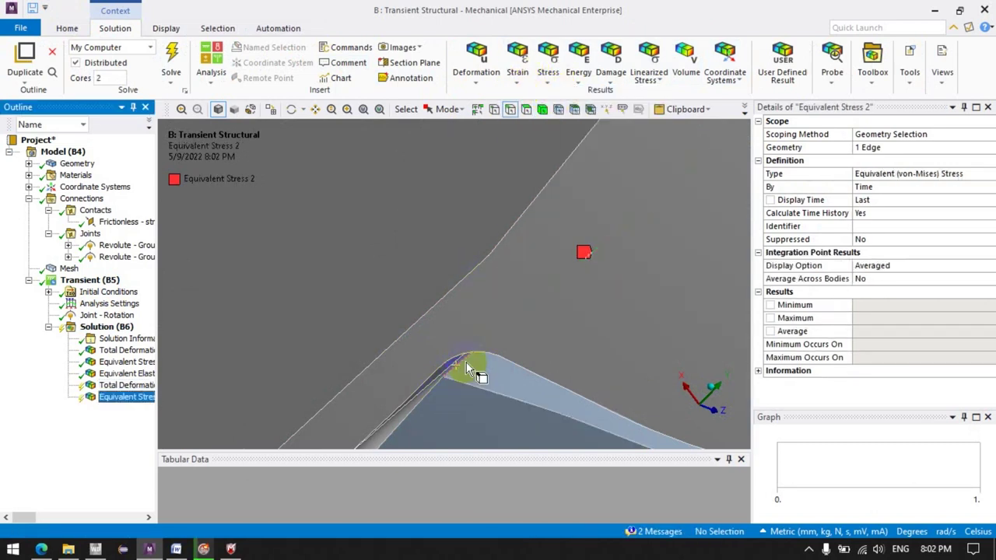
left_click(521, 71)
key("Escape")
Pick another tooth edge and add Total Deformation, Equivalent Stress and Equivalent Elastic Strain on it.
mouse_move(521, 325)
middle_mouse_down()
mouse_move(367, 322)
mouse_move(589, 337)
middle_mouse_up()
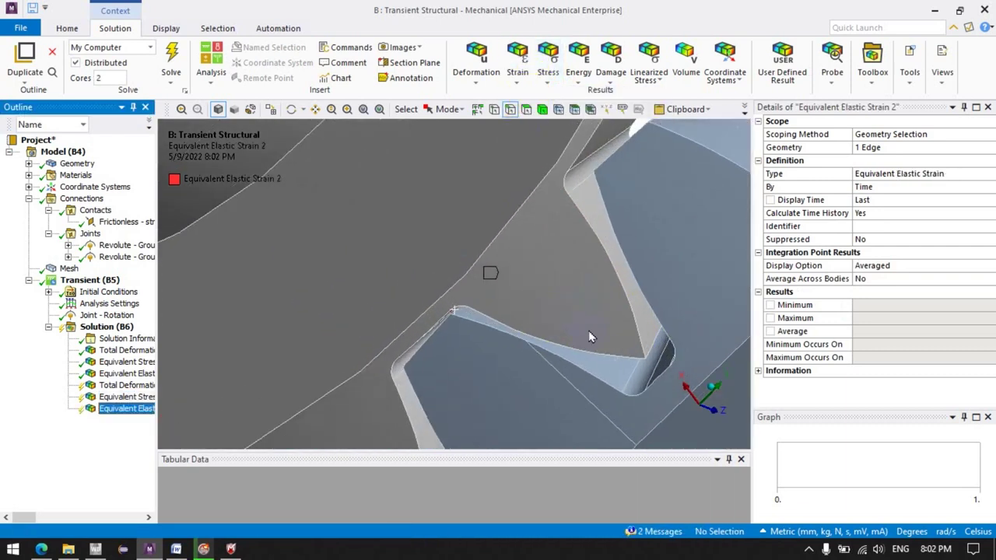
left_click(659, 350)
left_click(476, 71)
key("Escape")
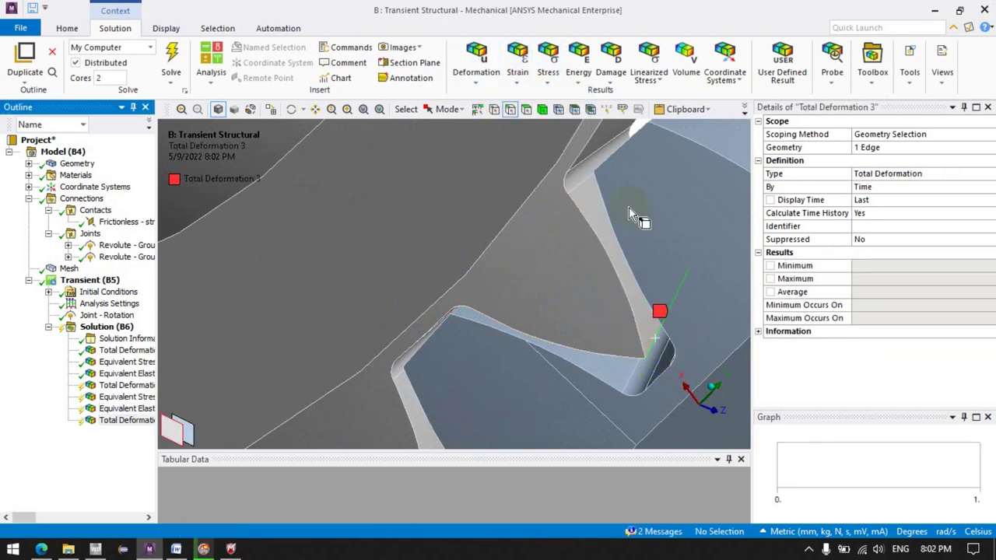
left_click(518, 71)
key("Escape")
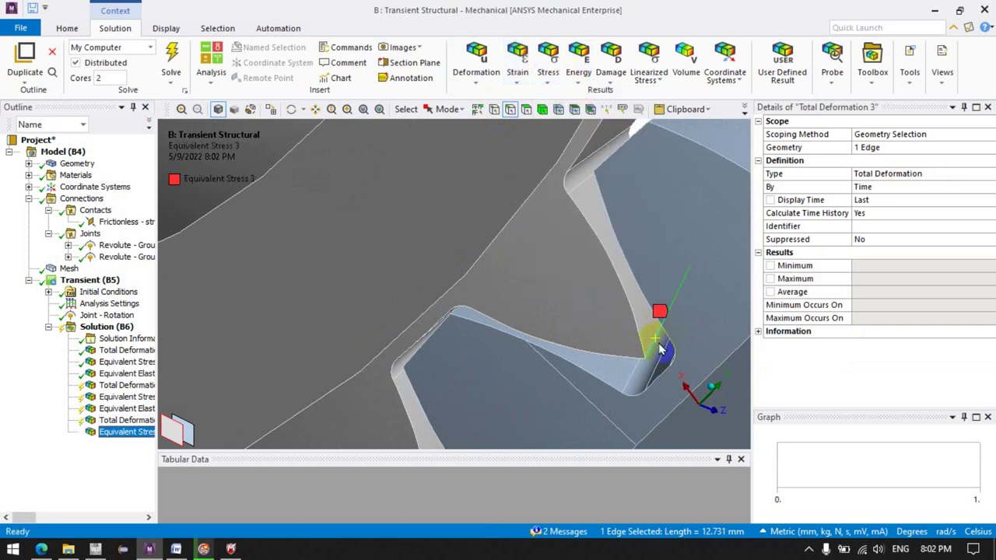
left_click(517, 62)
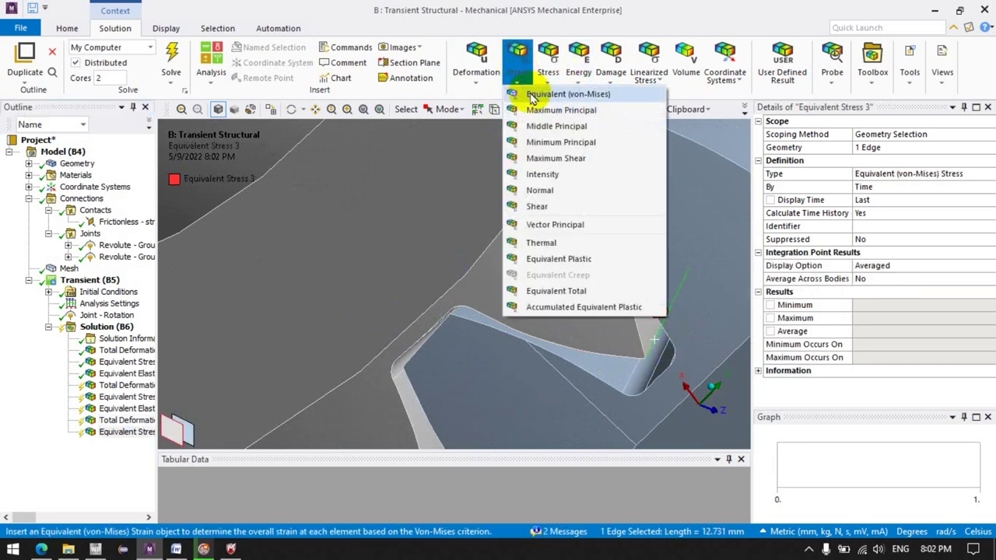
left_click(537, 97)
Insert a Fatigue Tool (Stress Life, fully reversed) into the solution.
left_click(830, 81)
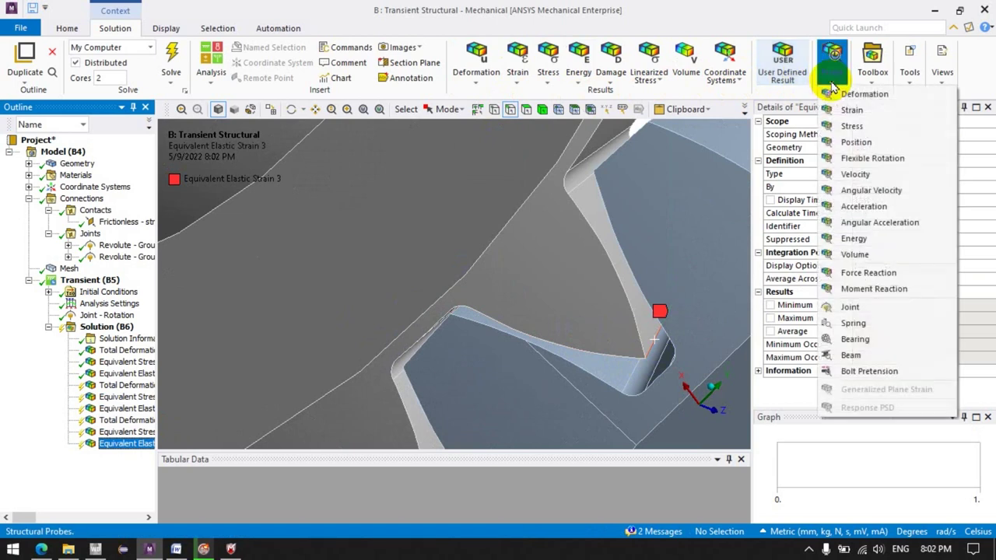
left_click(872, 61)
left_click(872, 61)
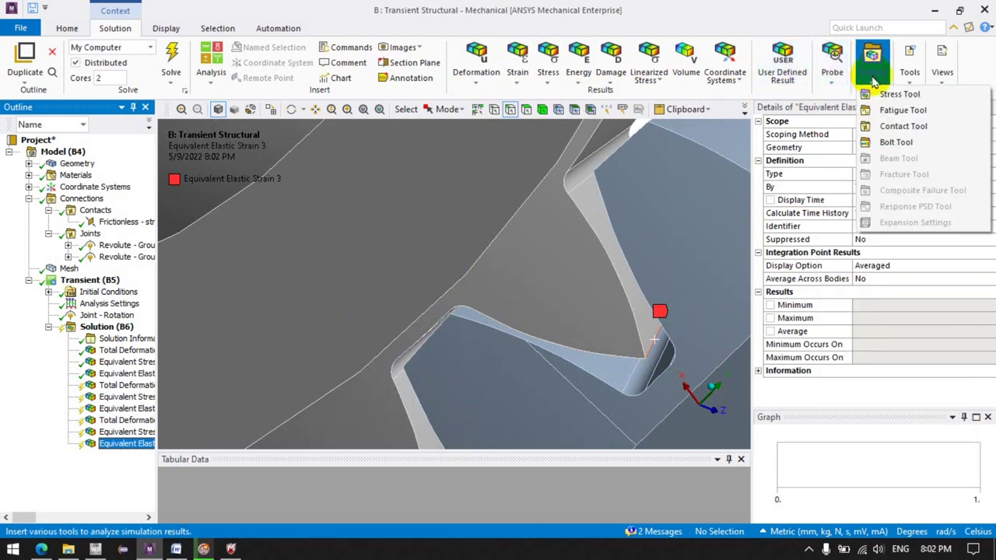
left_click(883, 109)
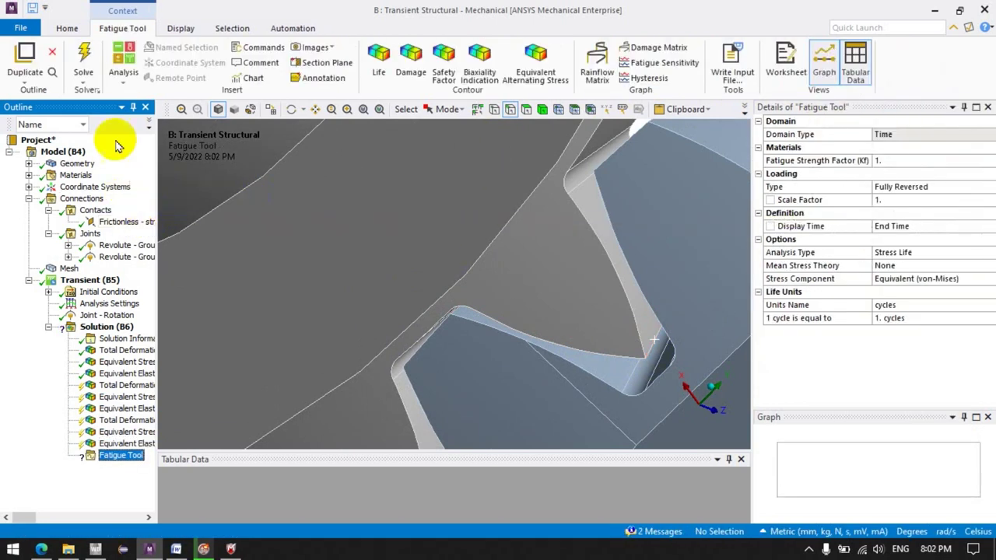
Add Life and Safety Factor results to the Fatigue Tool and delete the extra Fatigue Tool 2.
left_click(379, 61)
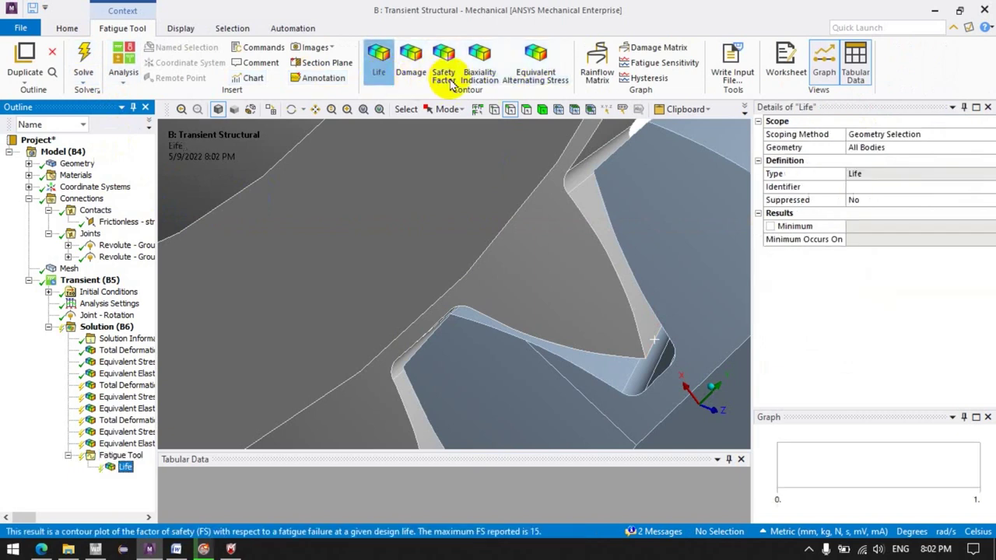
left_click(445, 68)
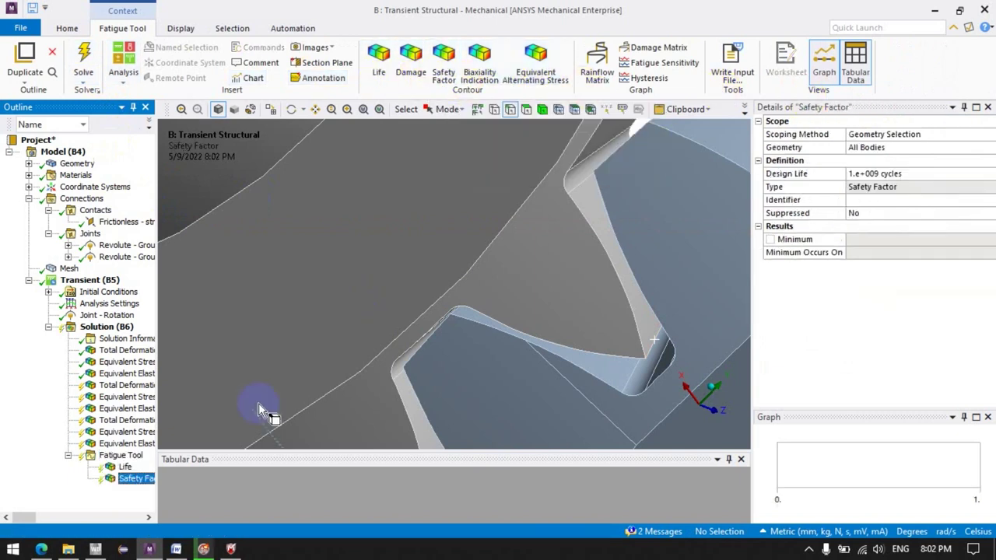
left_click(96, 327)
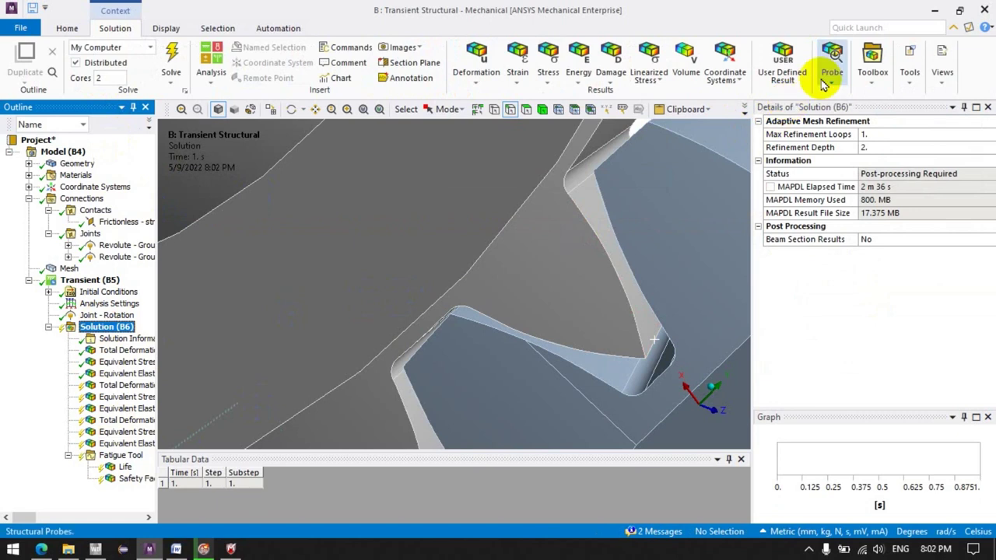
left_click(831, 59)
left_click(871, 59)
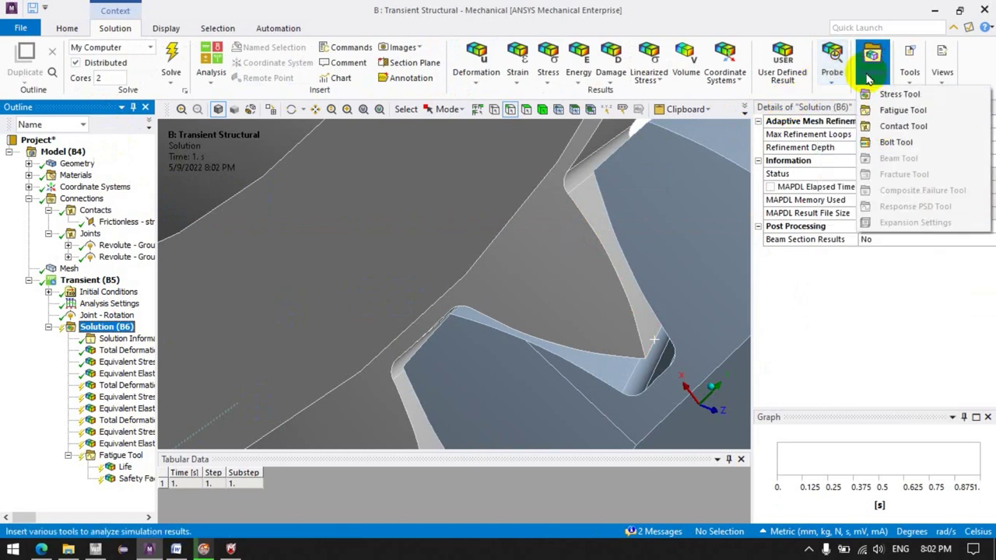
left_click(900, 113)
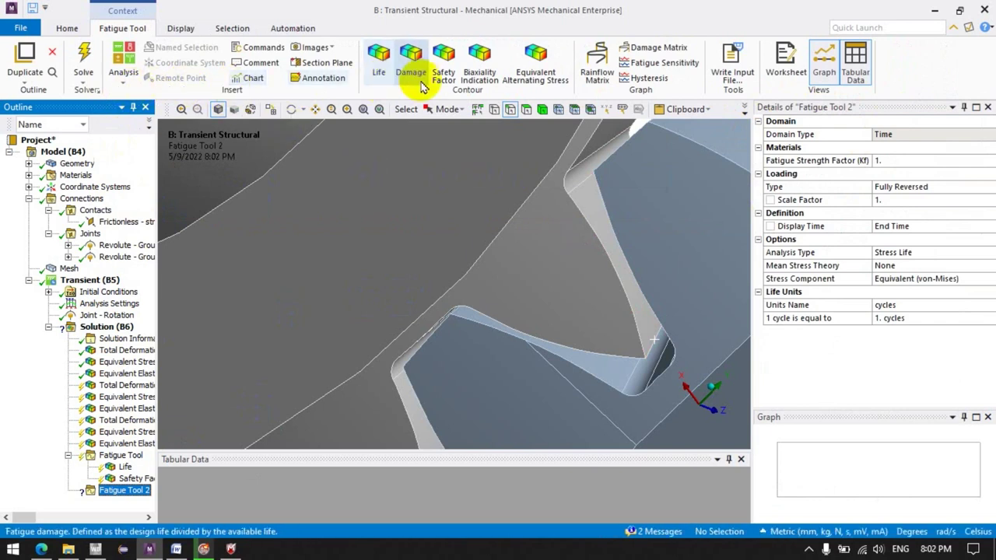
right_click(107, 492)
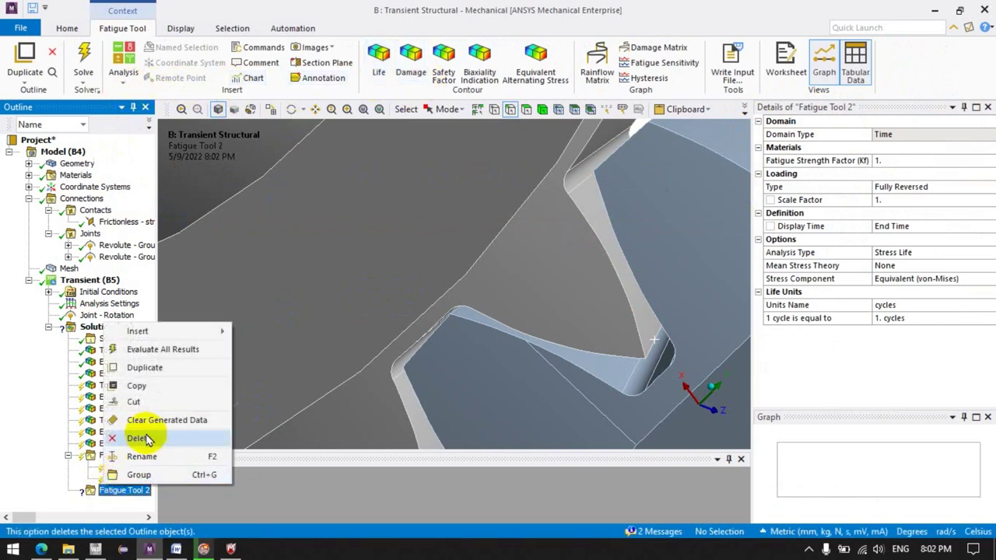
left_click(118, 438)
left_click(502, 328)
Insert a Contact Tool with Pressure, Penetration and Frictional Stress results.
left_click(107, 325)
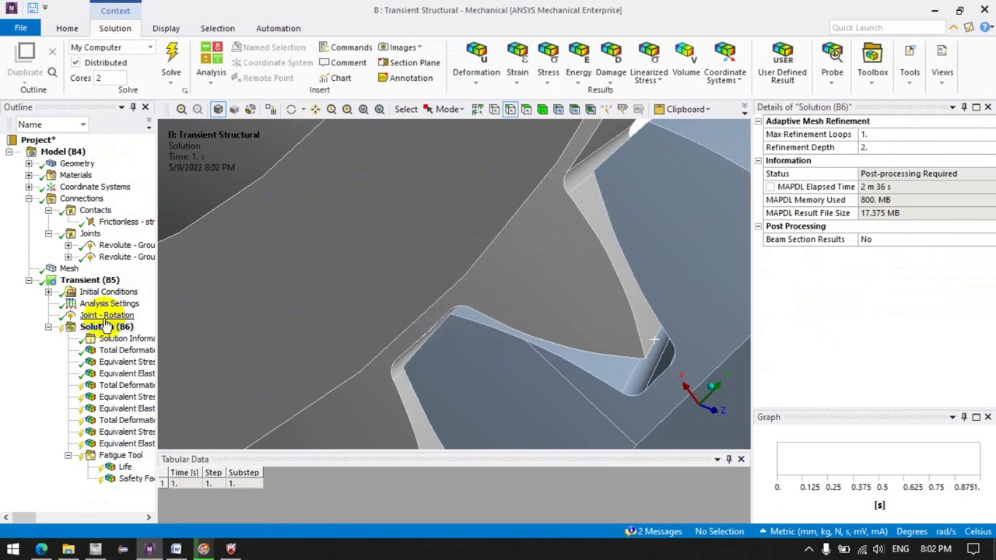
left_click(872, 58)
left_click(883, 122)
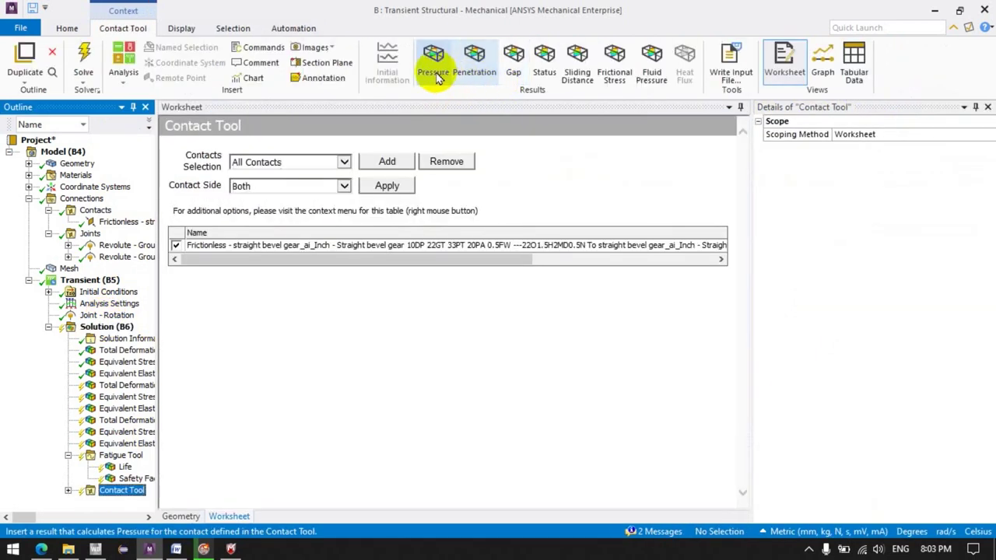
left_click(440, 76)
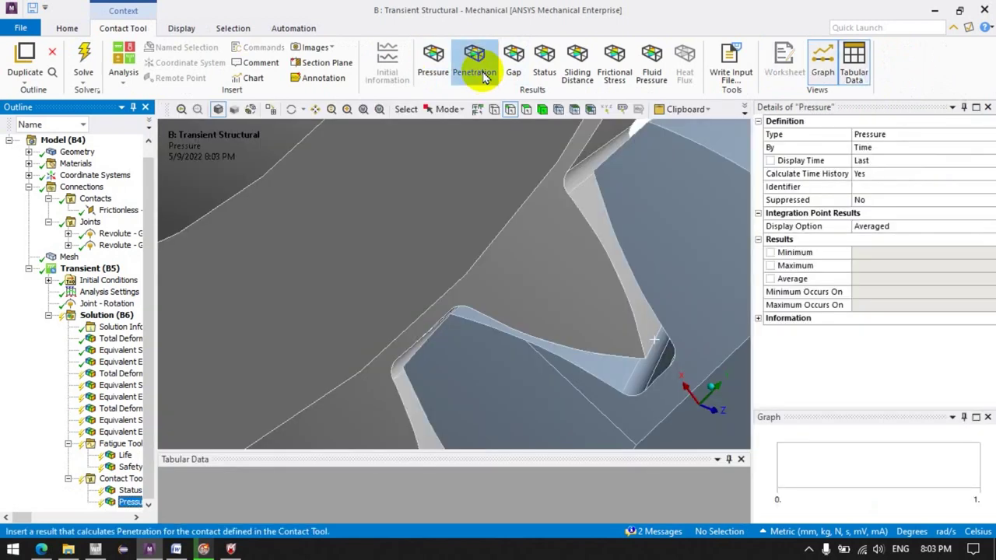
left_click(474, 69)
left_click(611, 67)
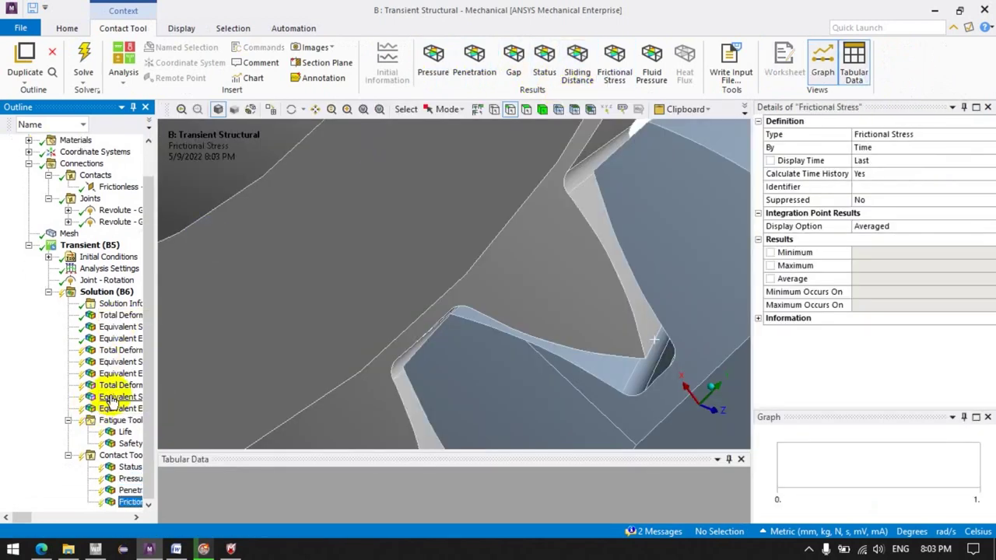
right_click(105, 299)
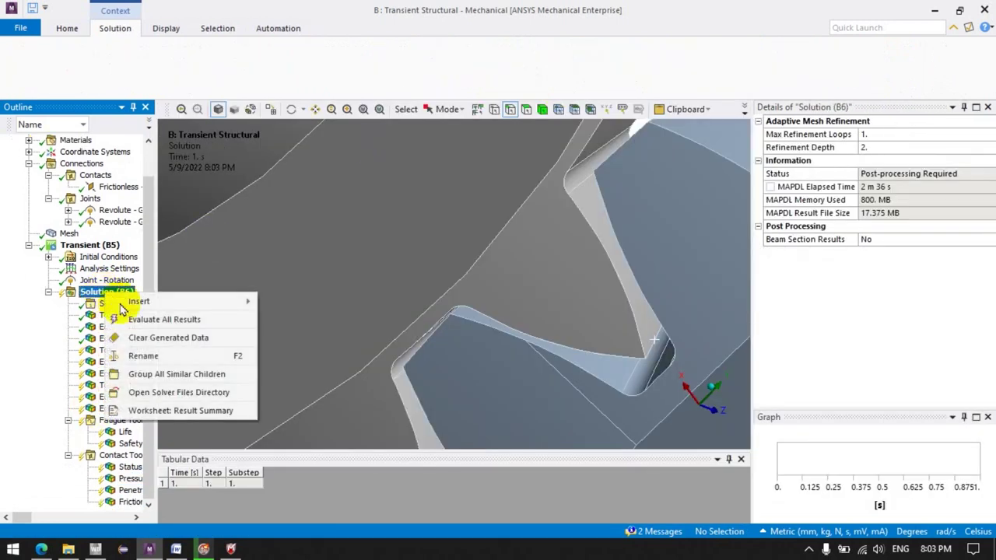
Evaluate all the newly added results and review the Equivalent Elastic Strain result.
left_click(133, 315)
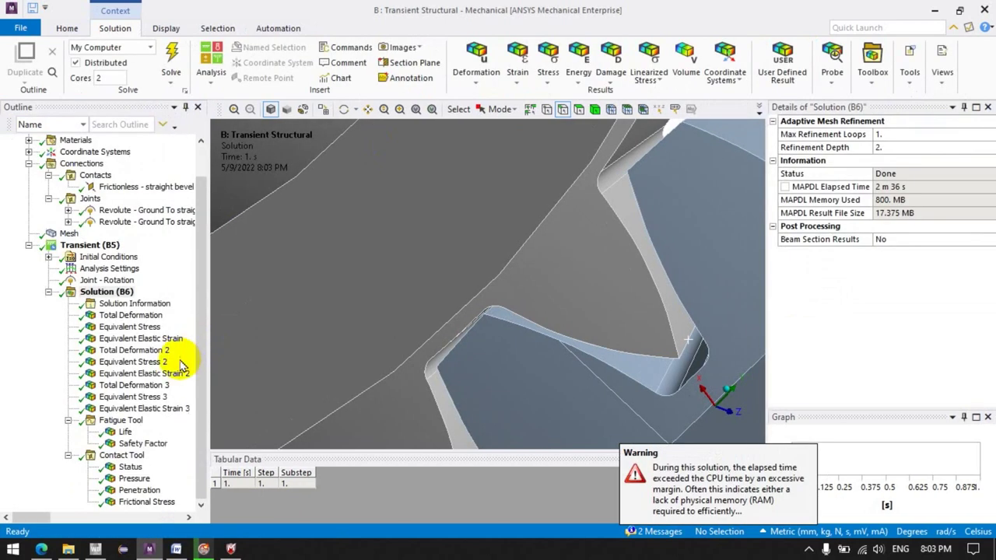
left_click(127, 339)
left_click(125, 354)
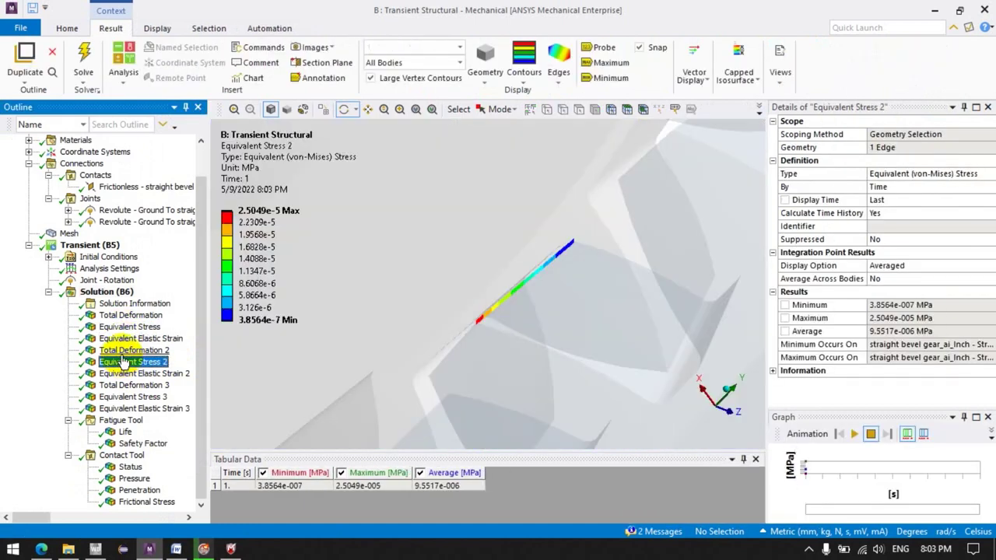
Convert Total Deformation 2, Equivalent Stress 2 and Equivalent Elastic Strain 2 into path results.
right_click(128, 354)
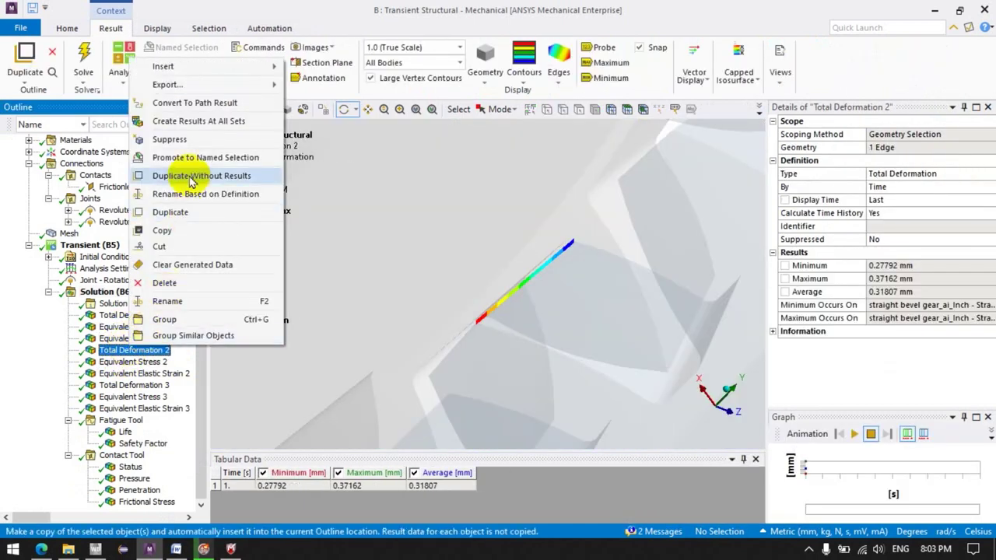
left_click(155, 174)
left_click(132, 373)
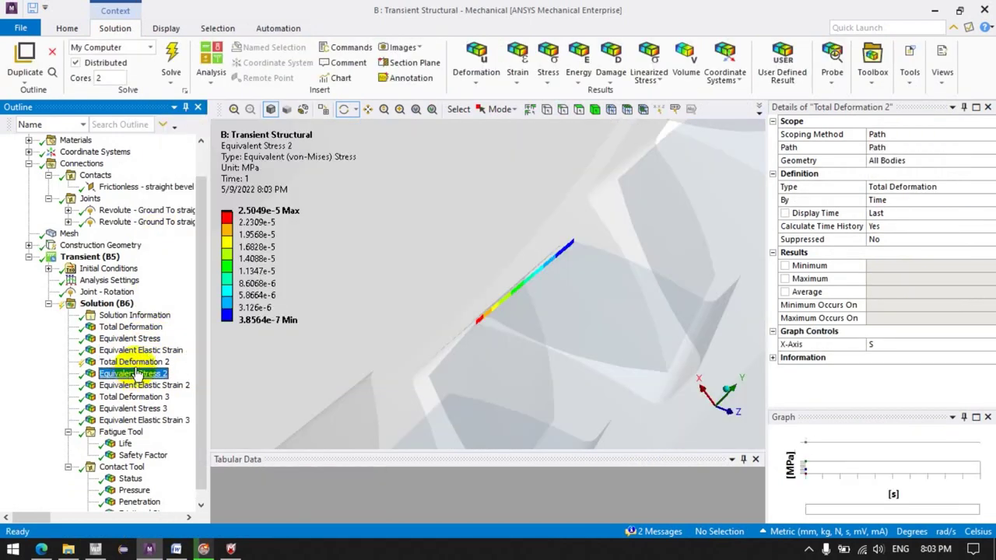
right_click(134, 374)
left_click(207, 128)
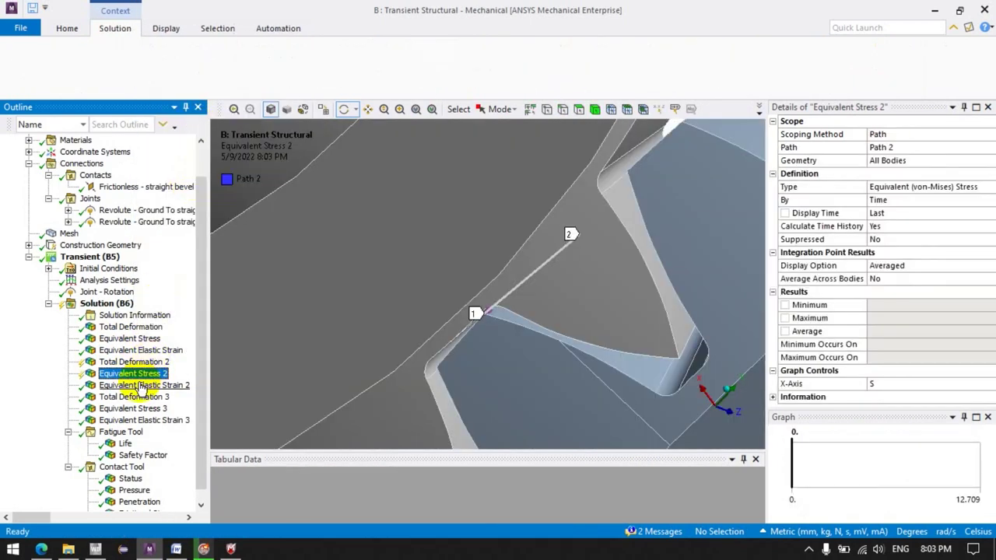
left_click(144, 386)
right_click(142, 385)
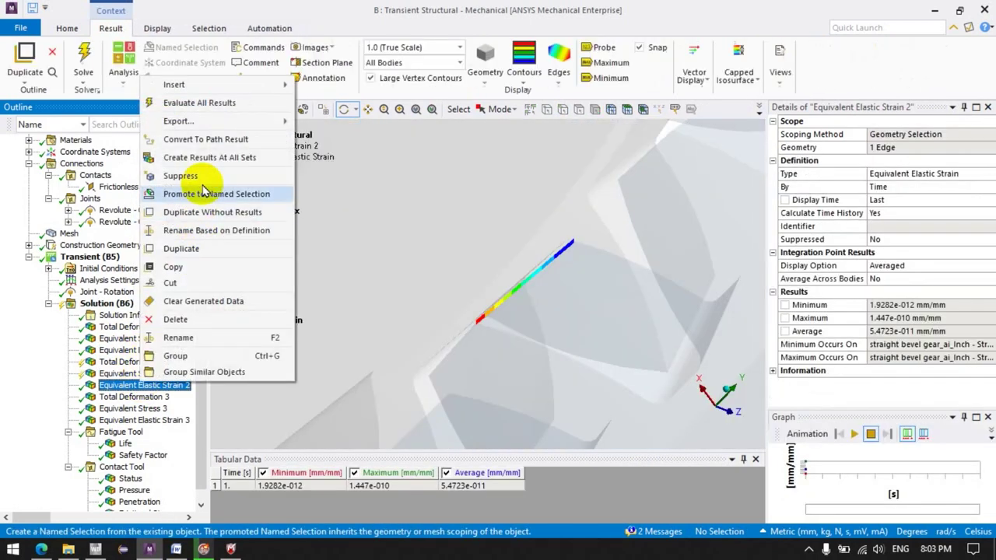
left_click(204, 139)
Convert Total Deformation 3, Equivalent Stress 3 and Equivalent Elastic Strain 3 into path results.
left_click(131, 397)
right_click(131, 397)
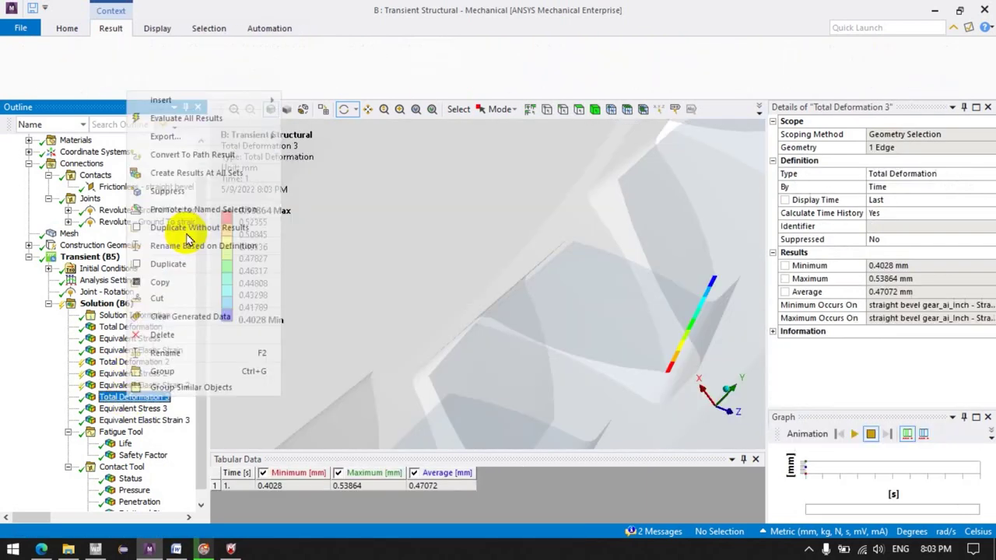
left_click(201, 151)
left_click(124, 408)
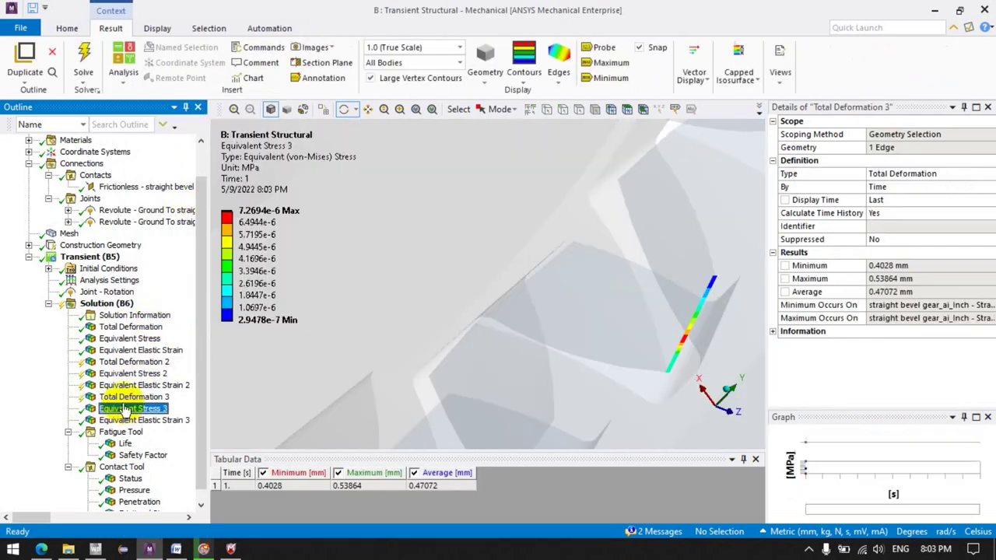
right_click(124, 408)
left_click(185, 166)
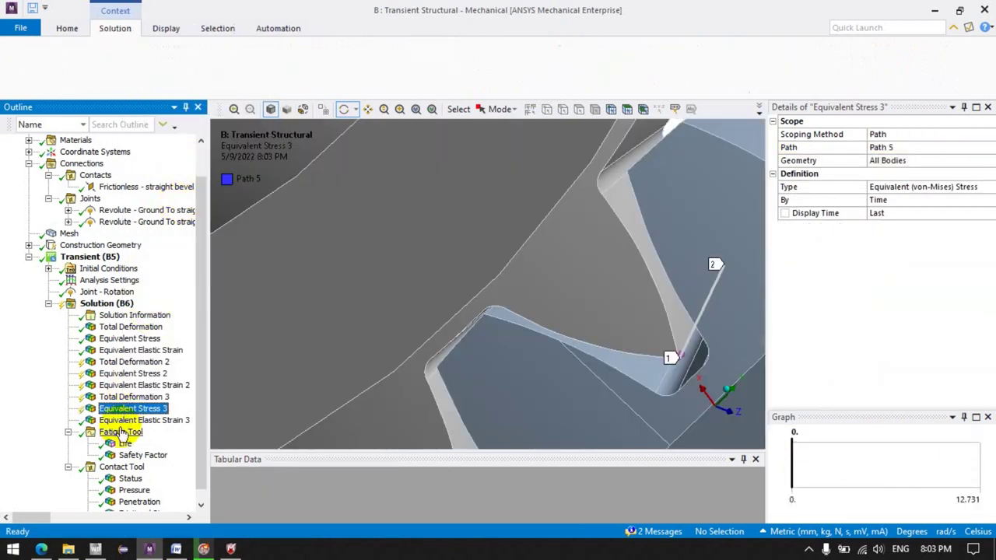
left_click(128, 420)
right_click(128, 420)
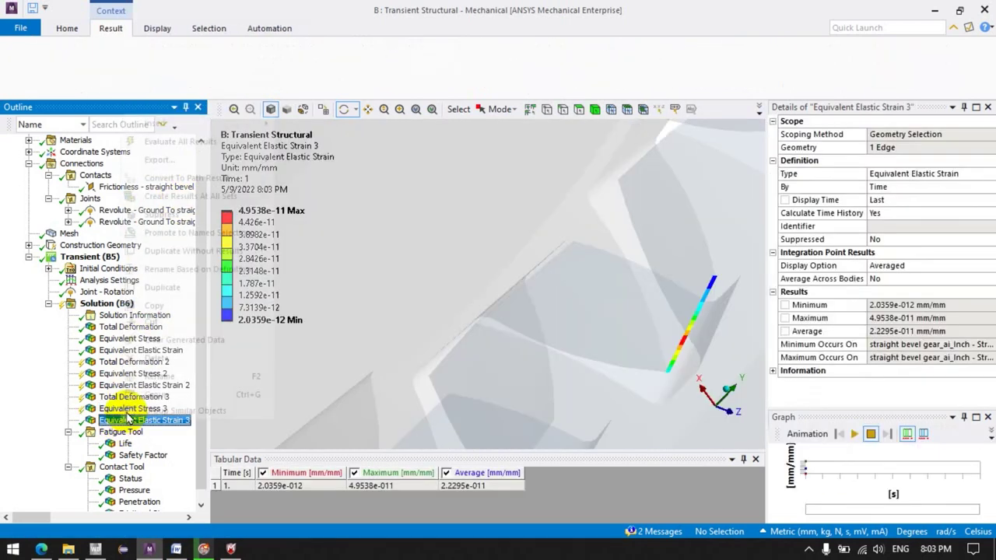
left_click(172, 180)
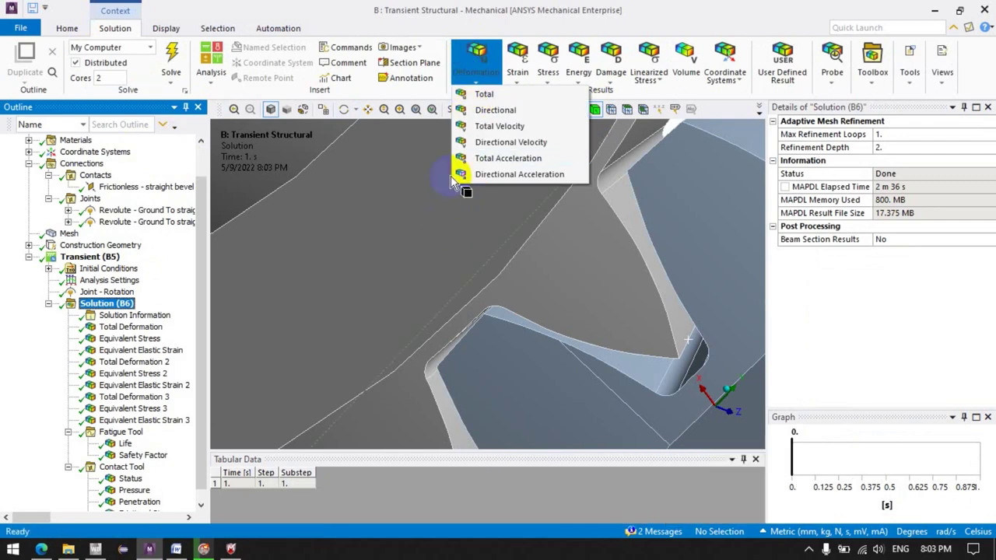
Scope Total Deformation 4, Equivalent Stress 4 and Equivalent Elastic Strain 4 to the first gear body.
left_click(412, 213)
left_click(482, 72)
left_click(480, 91)
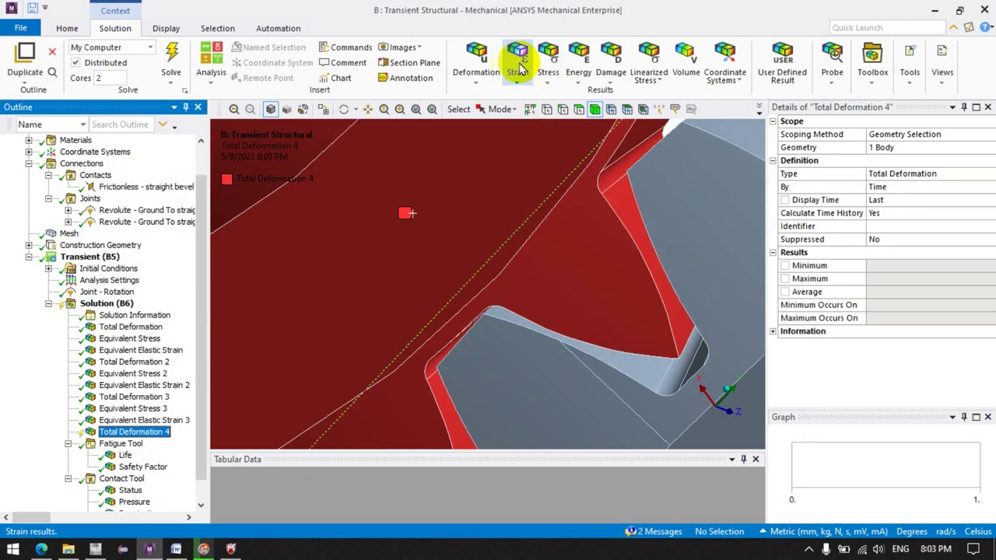
left_click(493, 147)
left_click(548, 62)
left_click(519, 78)
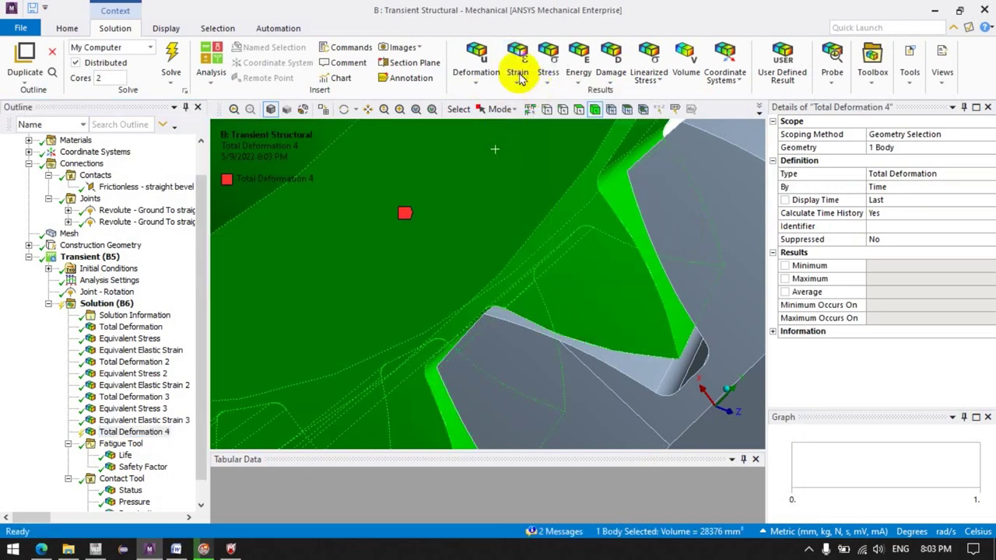
left_click(489, 153)
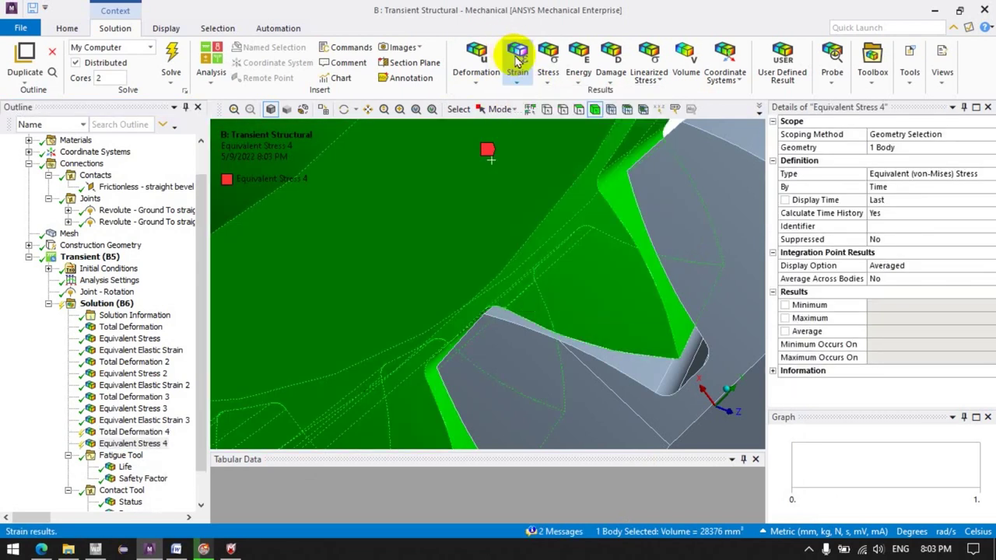
left_click(516, 61)
left_click(529, 94)
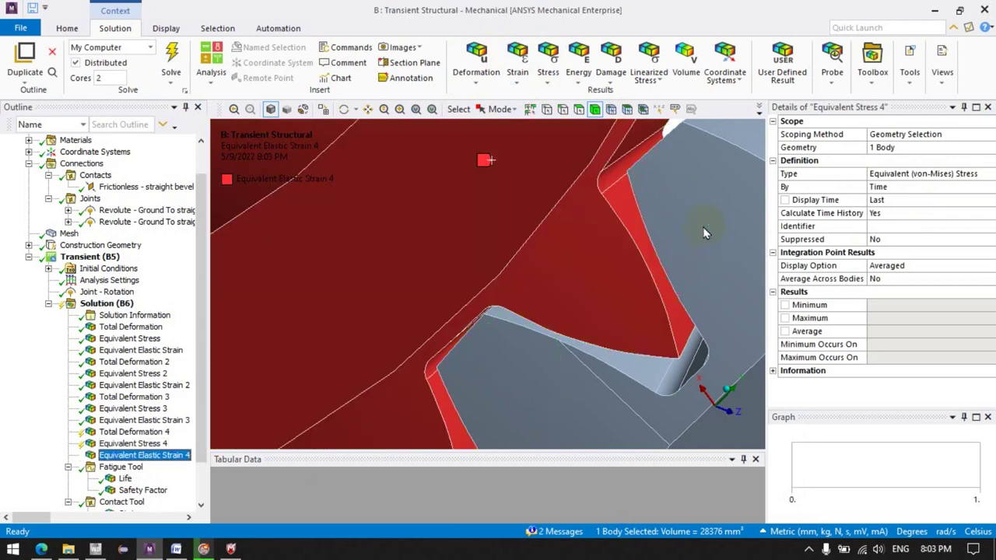
Scope Total Deformation 5 and Equivalent Stress 5 to the second gear body.
left_click(703, 226)
left_click(476, 66)
left_click(497, 92)
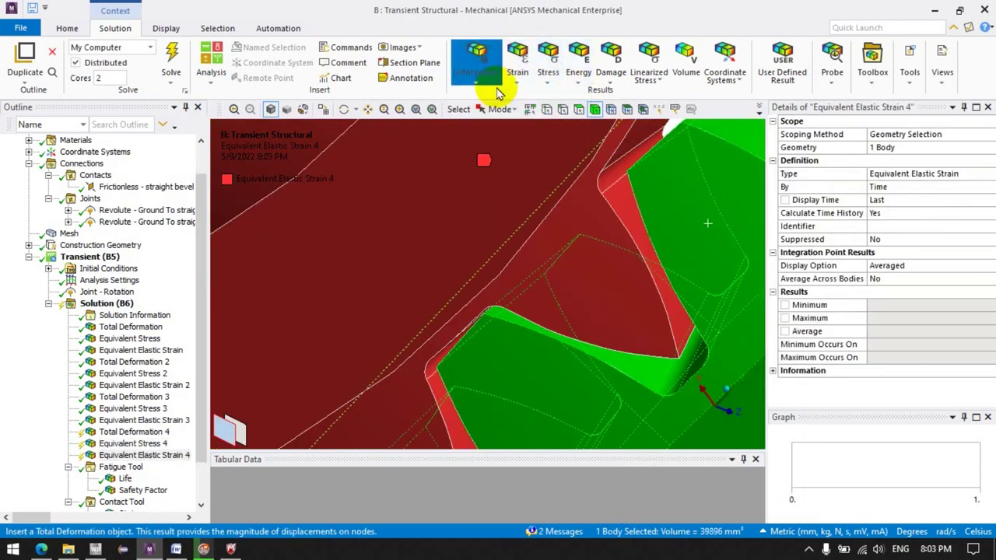
left_click(596, 189)
left_click(552, 56)
left_click(599, 93)
left_click(657, 178)
left_click(672, 182)
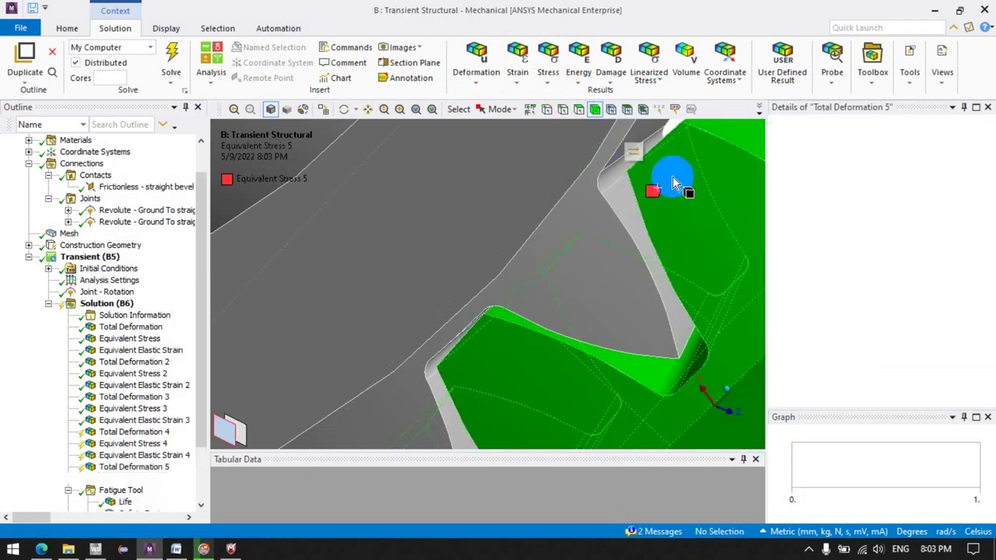
left_click(518, 66)
Add Equivalent Elastic Strain 5 for the second gear, then re-solve and view Force Convergence.
left_click(491, 230)
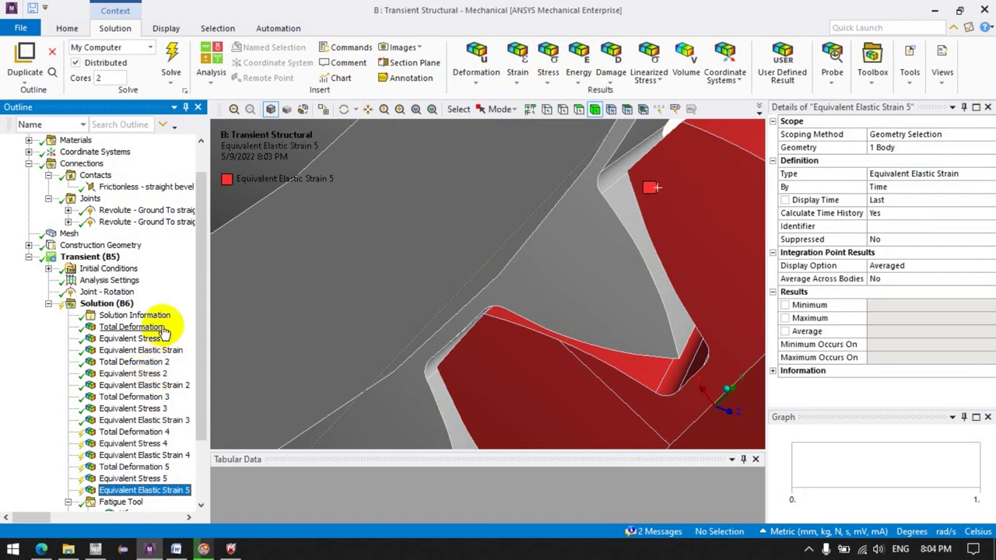
left_click(92, 307)
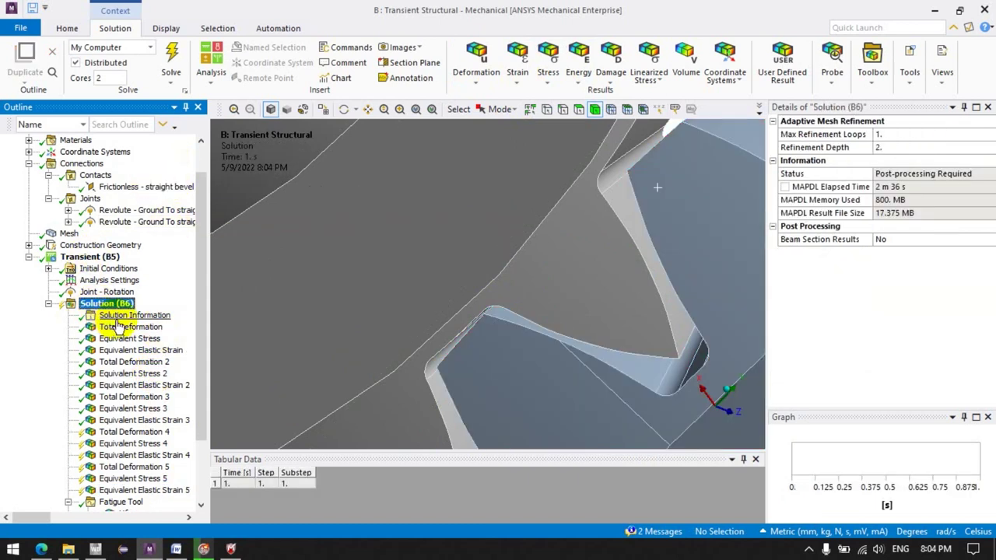
left_click(117, 317)
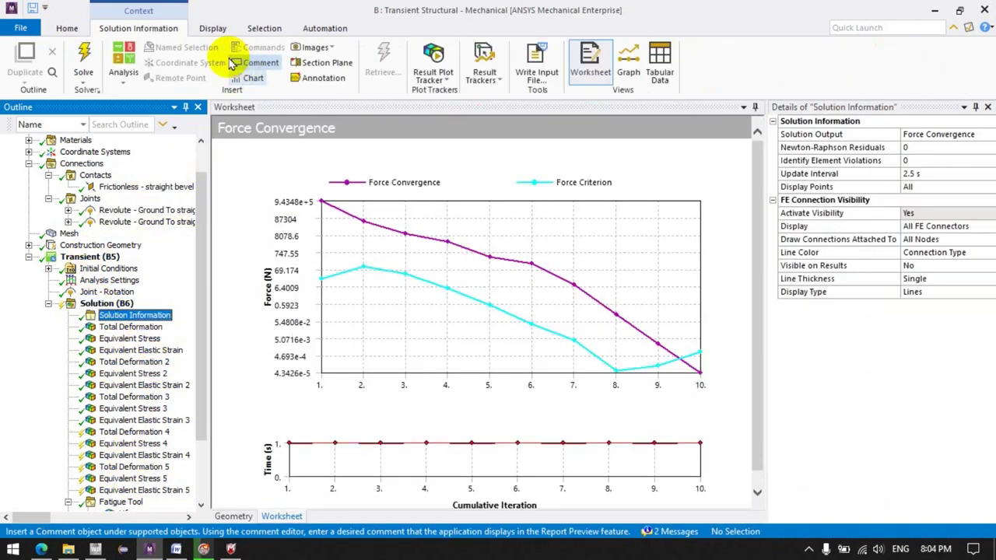
left_click(83, 63)
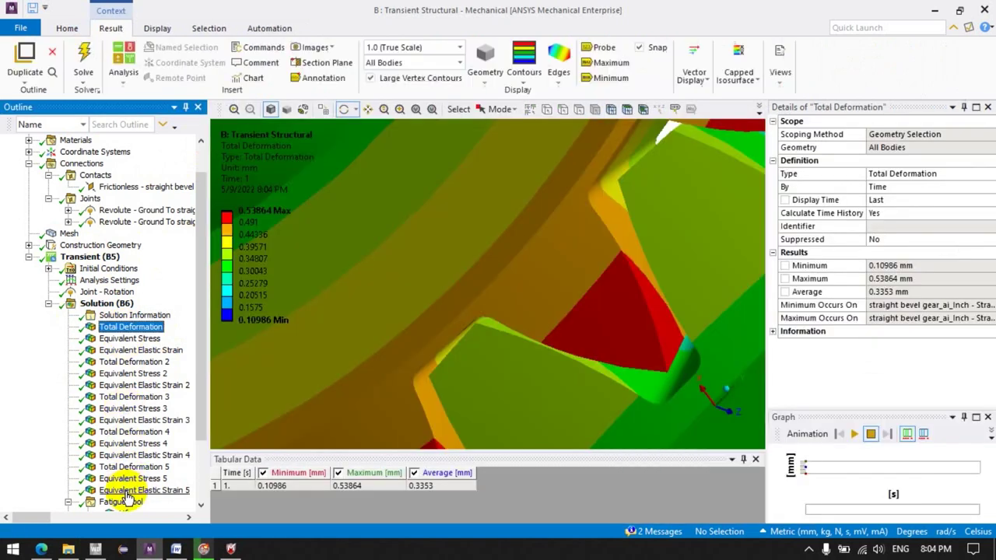
Rename all results based on definition (e.g. 'Total Deformation - 1. s') and enlarge the outline and graph panels.
left_click(124, 490, "shift")
right_click(125, 492)
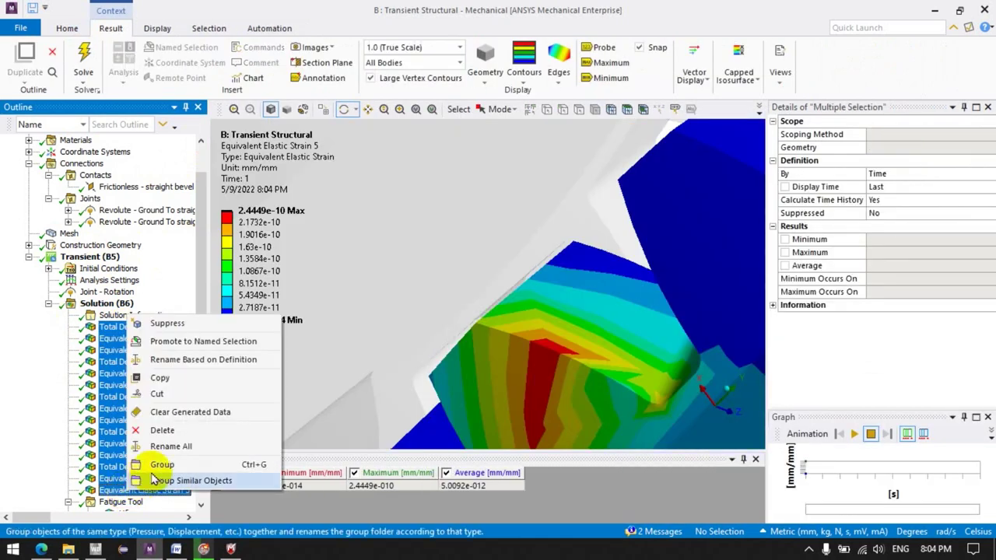
left_click(31, 420)
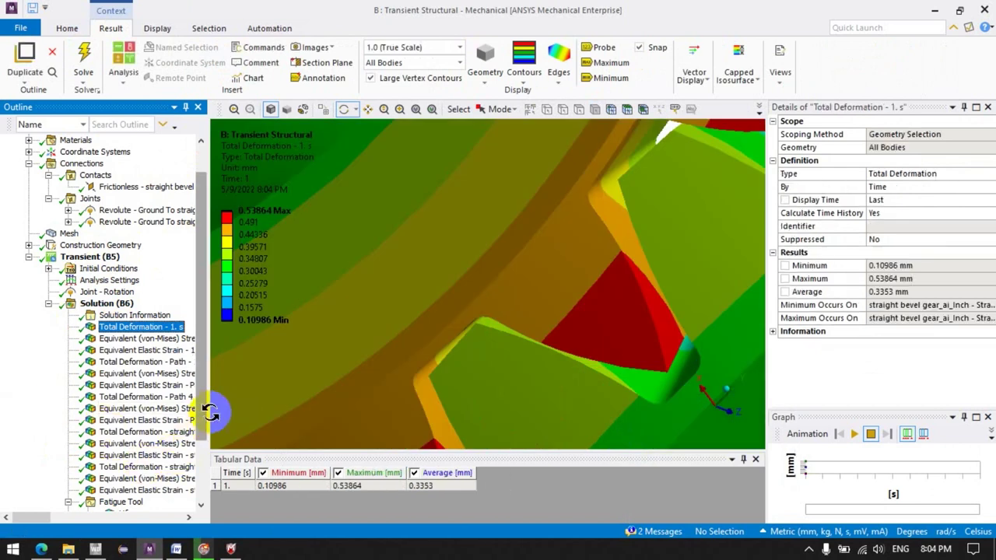
left_click_drag(208, 403, 273, 407)
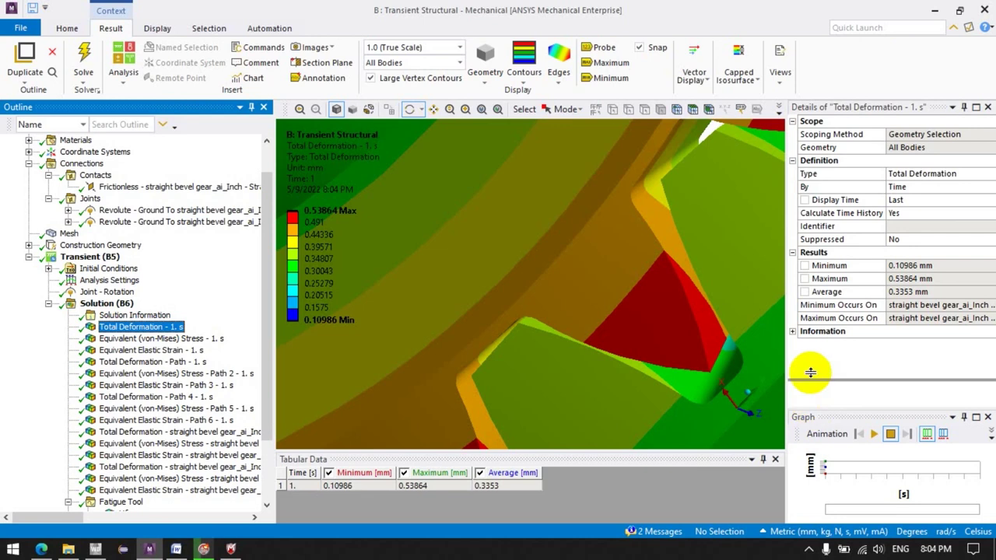
left_click_drag(813, 408, 809, 273)
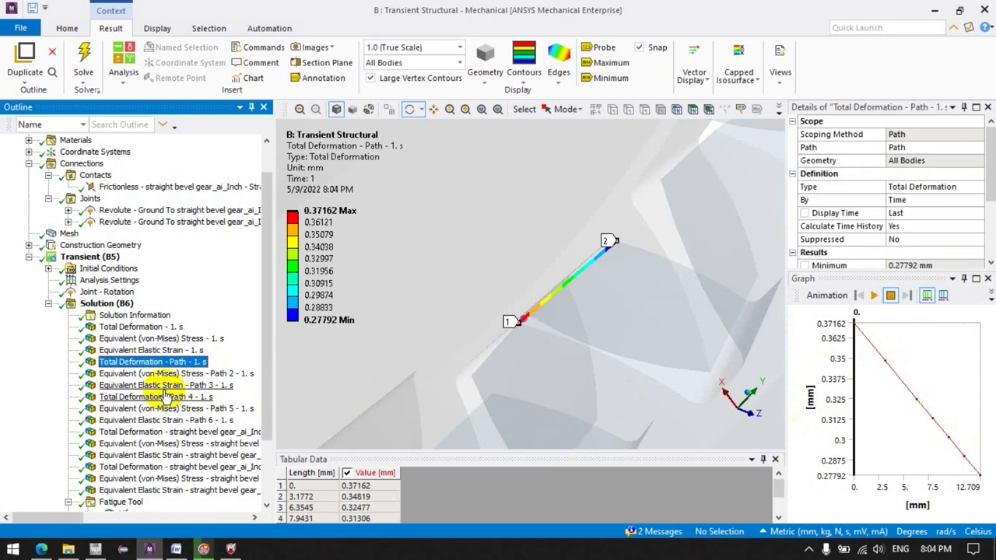
Browse the Path 2–6 results and the gear-scoped deformation, stress and strain results.
left_click(160, 374)
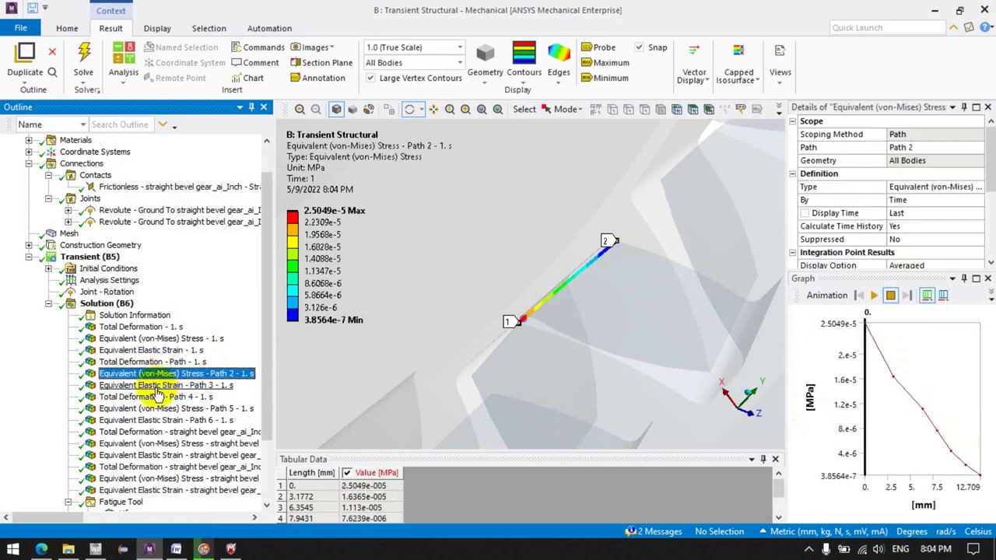
left_click(155, 386)
left_click(152, 396)
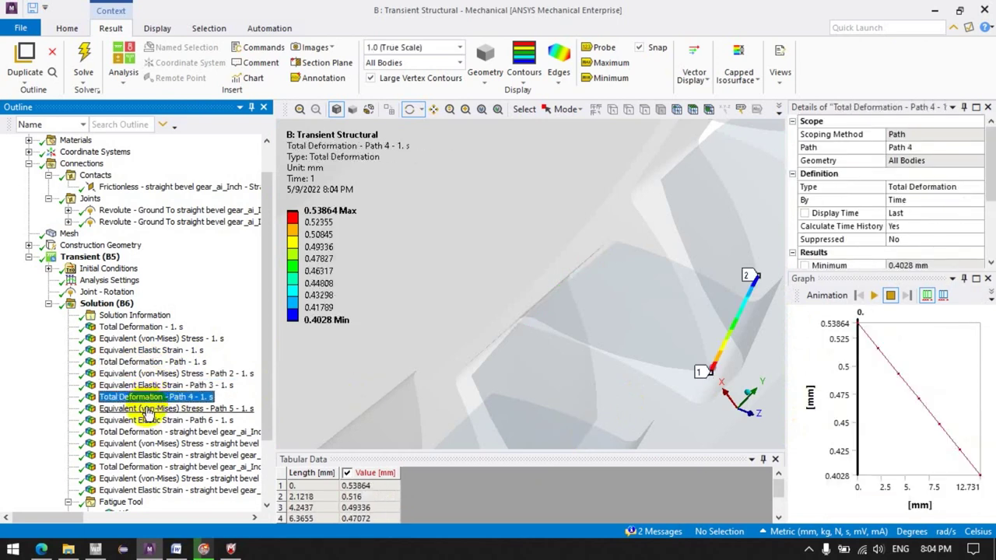
left_click(148, 410)
left_click(147, 421)
left_click(150, 433)
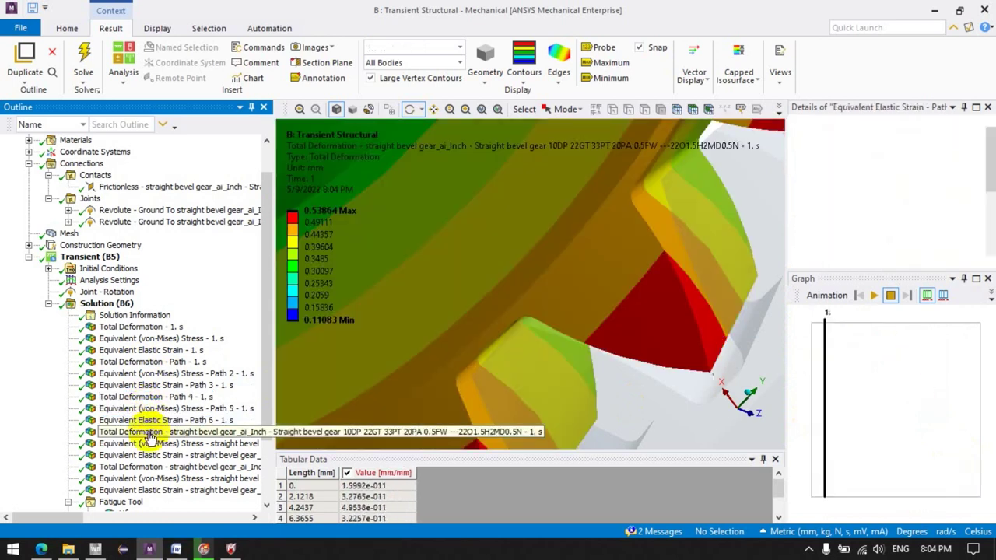
left_click(149, 443)
left_click(148, 455)
left_click(147, 467)
left_click(148, 478)
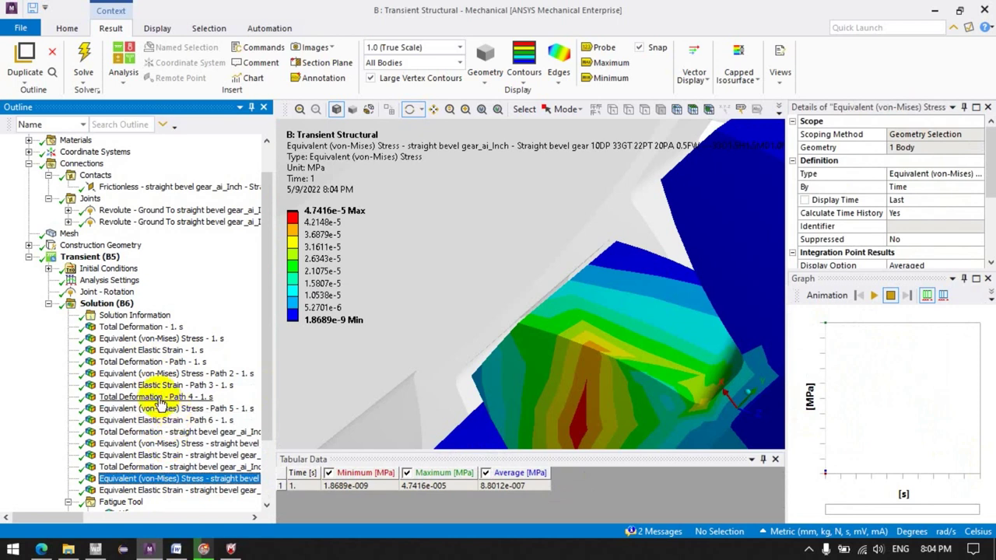
Inspect the Path 2 and Path 5 equivalent stress results; Path 5 peaks at 7.2694e-6 MPa.
left_click(148, 375)
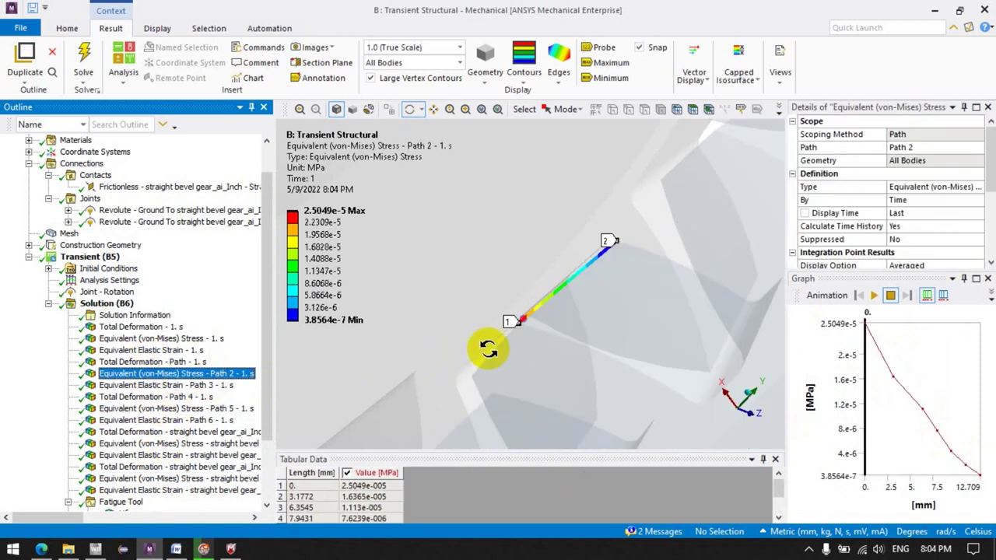
middle_click_drag(484, 403, 533, 345)
scroll(535, 333, "down", 2)
scroll(535, 332, "down", 1)
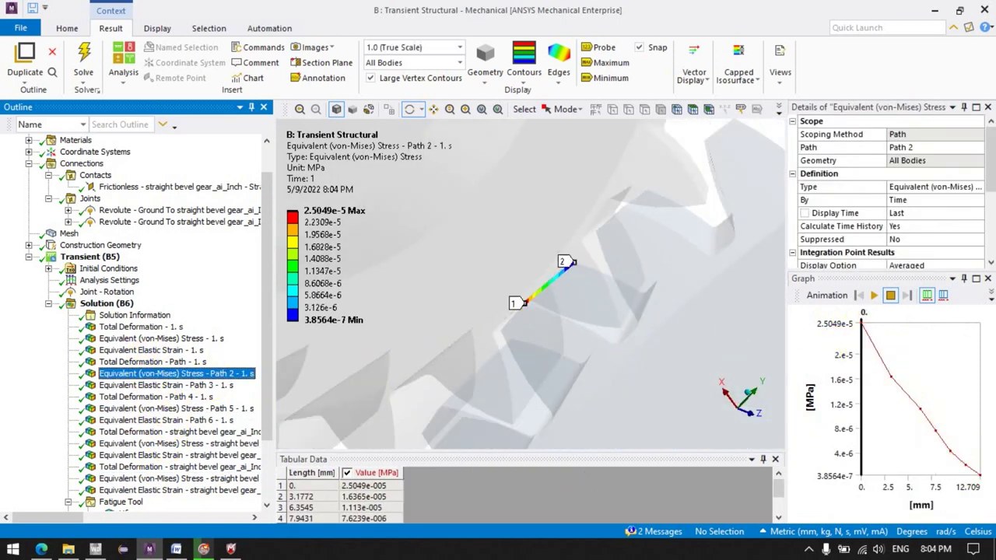
left_click(168, 410)
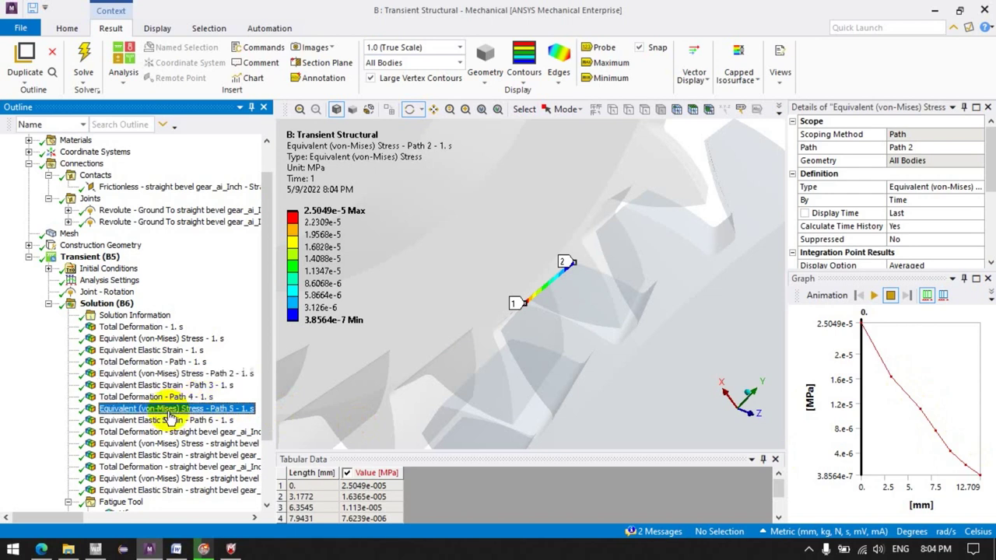
mouse_move(593, 382)
left_mouse_down()
mouse_move(600, 418)
mouse_move(633, 404)
mouse_move(605, 409)
left_mouse_up()
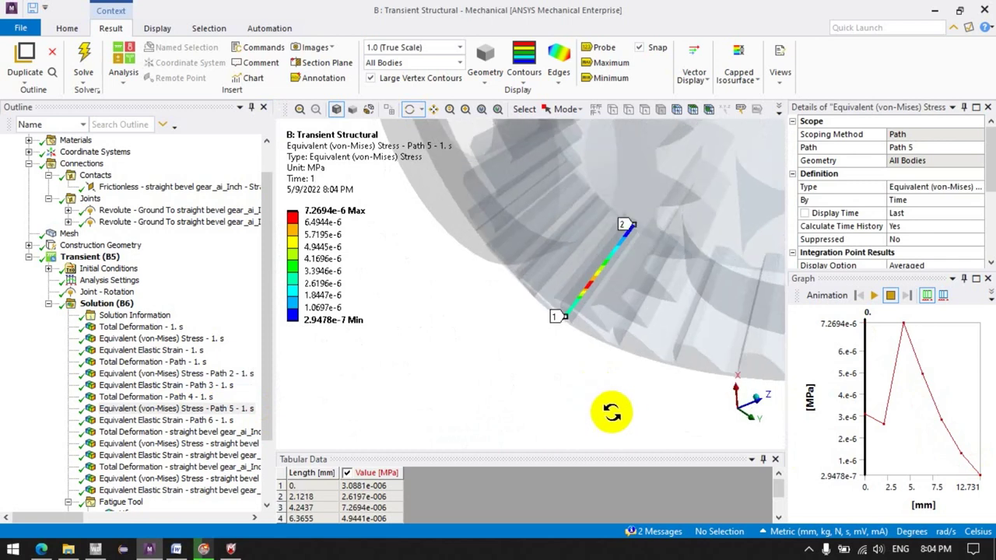
scroll(117, 466, "down", 3)
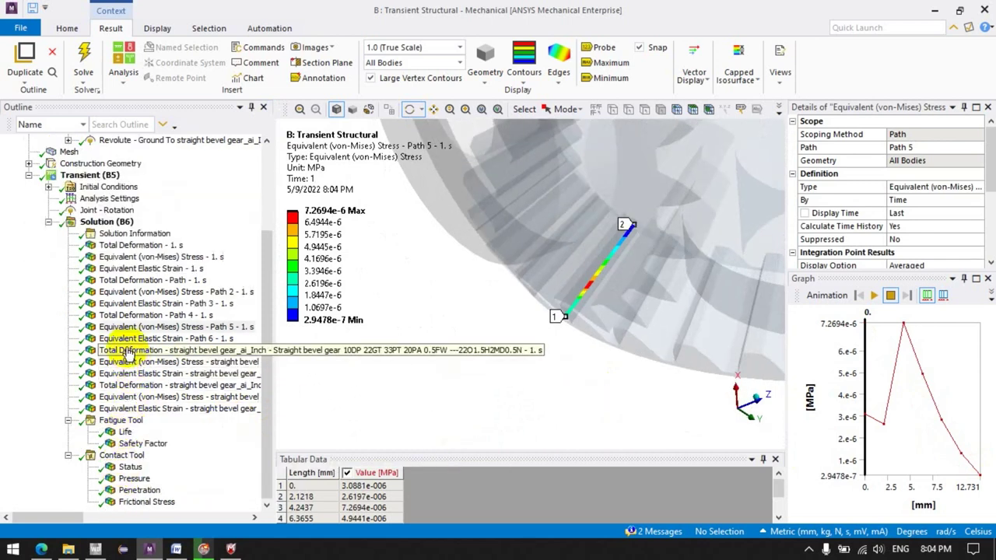
Review the first gear's Total Deformation, von-Mises Stress and Elastic Strain results, rotating the model.
left_click(124, 352)
left_click_drag(500, 333, 334, 331)
left_click(155, 362)
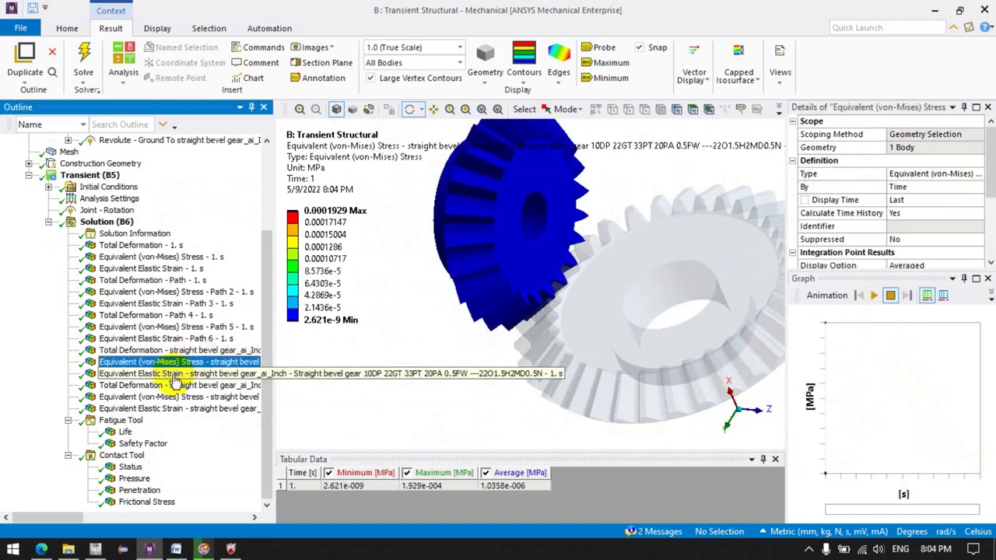
left_click_drag(473, 382, 560, 282)
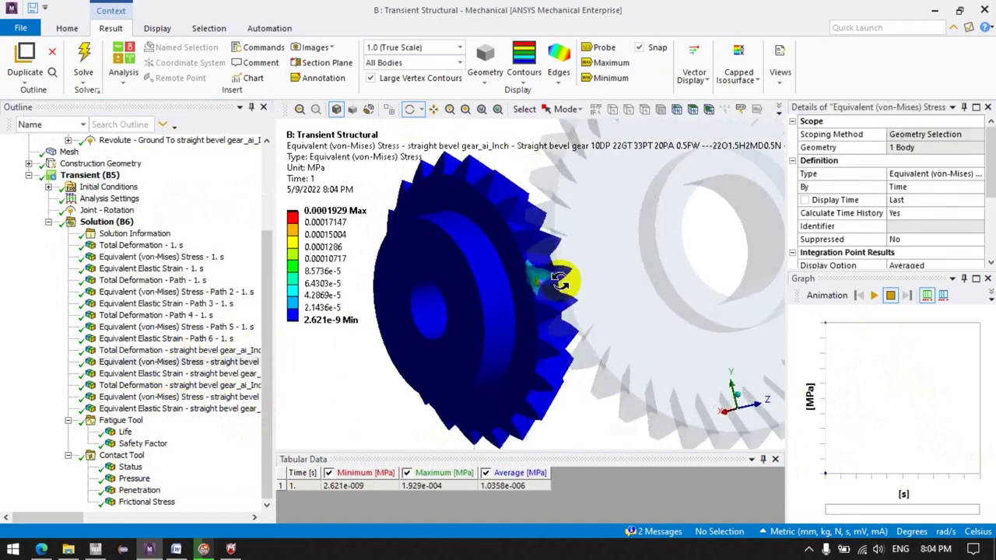
scroll(560, 282, "up", 5)
scroll(560, 282, "down", 2)
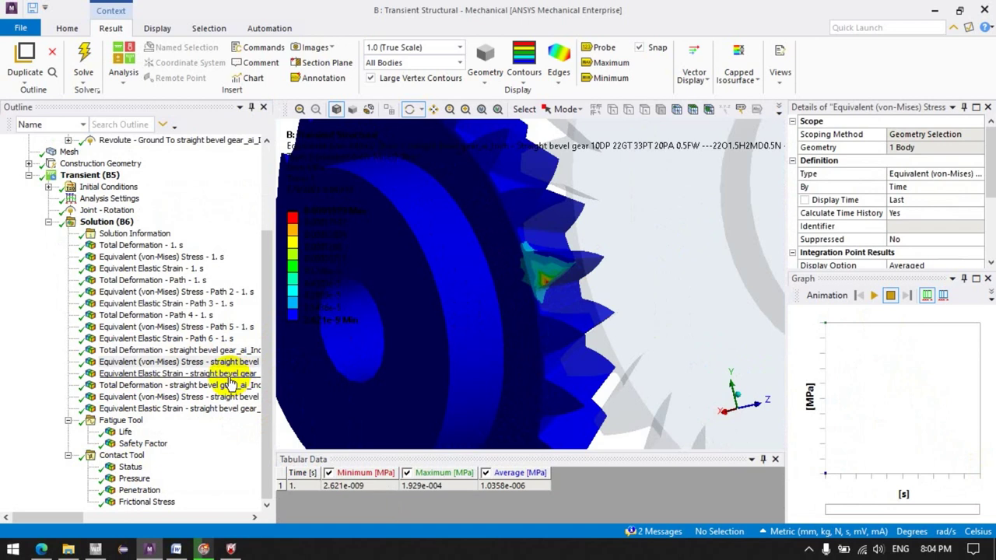
left_click(229, 377)
Review the second gear's Total Deformation, von-Mises Stress and Elastic Strain results.
left_click(223, 387)
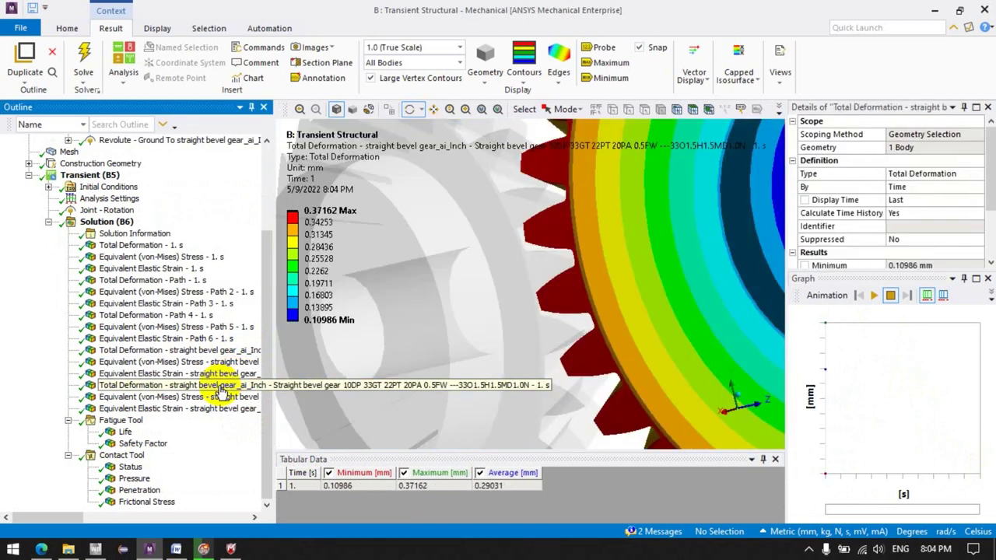
left_click(226, 397)
left_click_drag(460, 322, 595, 305)
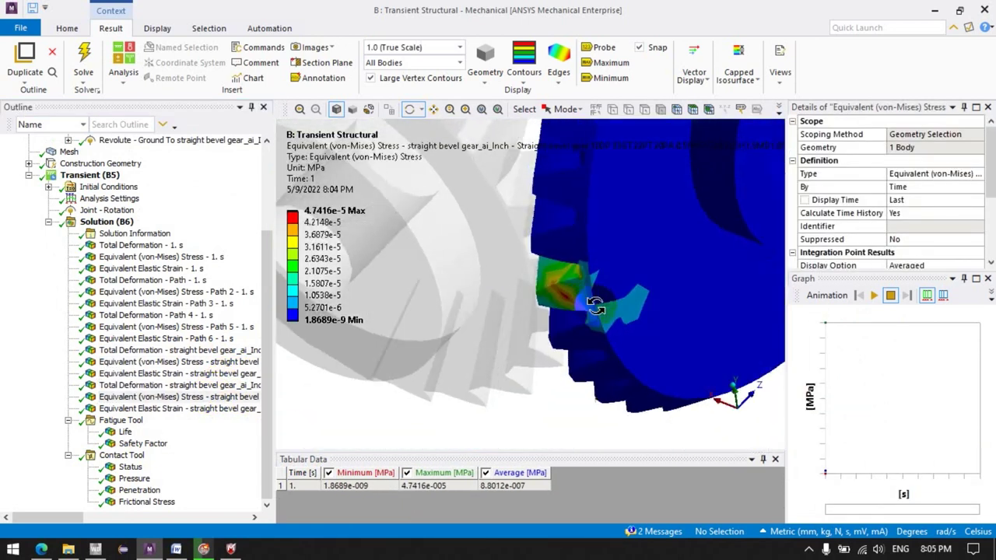
left_click(167, 408)
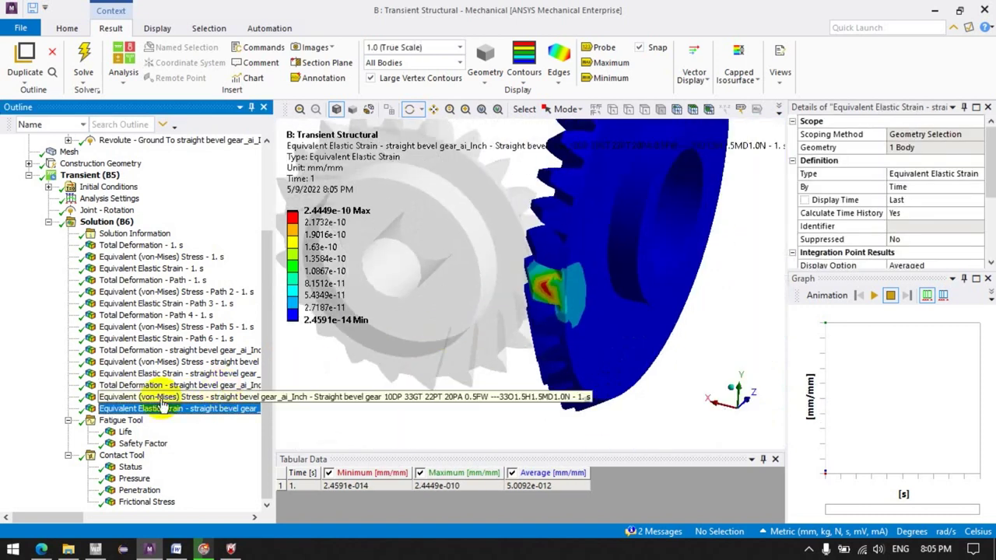
Display the fatigue Life result, showing 1e6 cycles across both gears.
left_click(125, 431)
left_click_drag(389, 389, 431, 381)
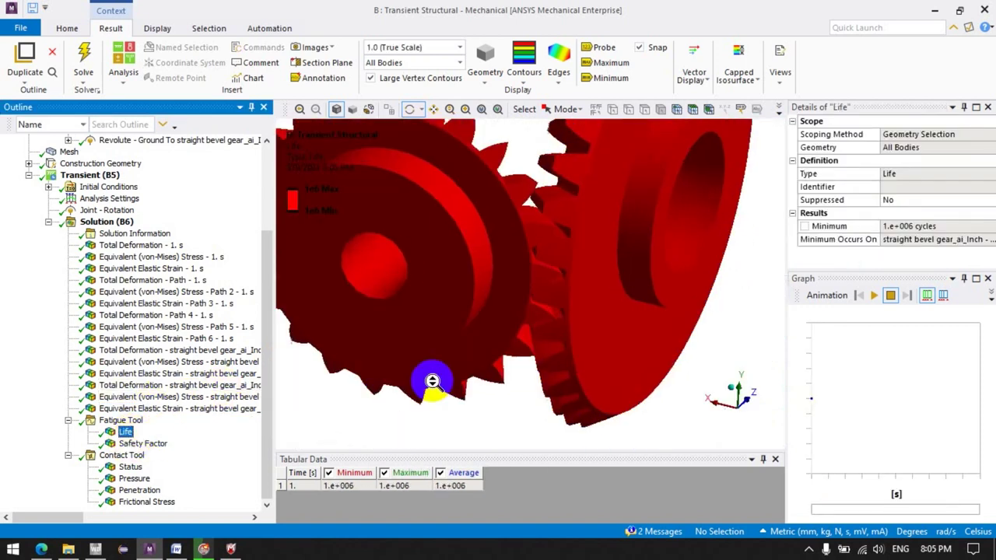
middle_click_drag(432, 381, 257, 420, "shift")
Set the Fatigue Tool's mean stress theory to Goodman.
left_click(120, 420)
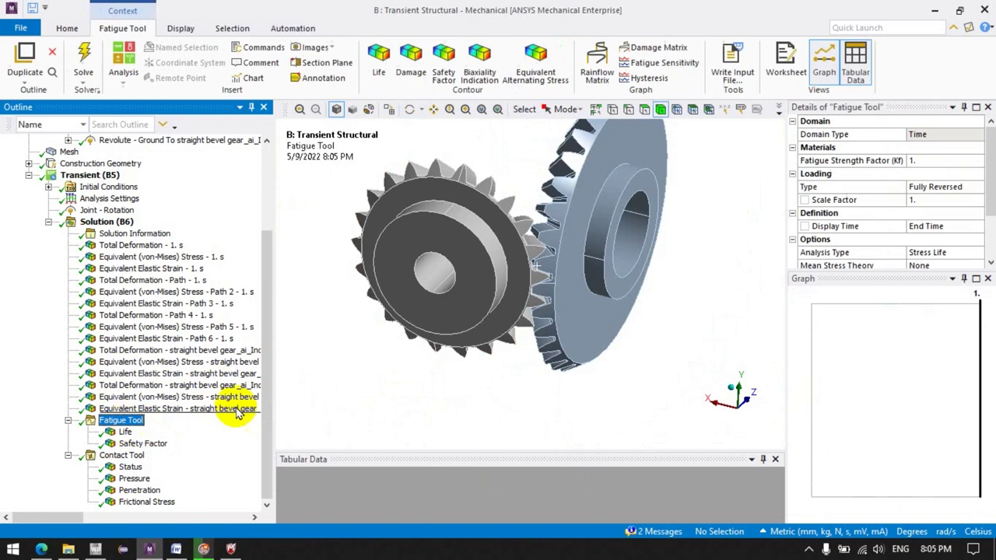
left_click(921, 266)
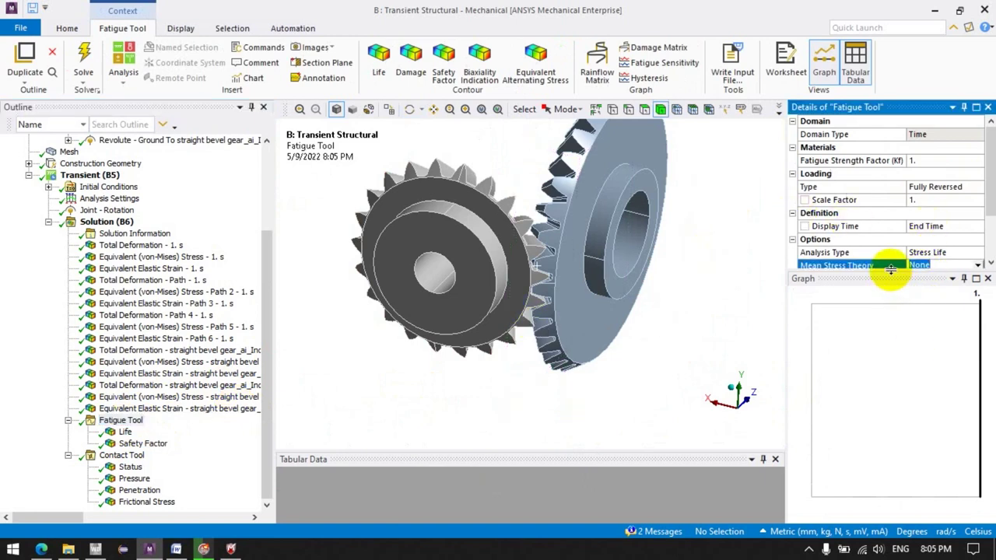
left_click_drag(890, 268, 889, 359)
left_click(938, 265)
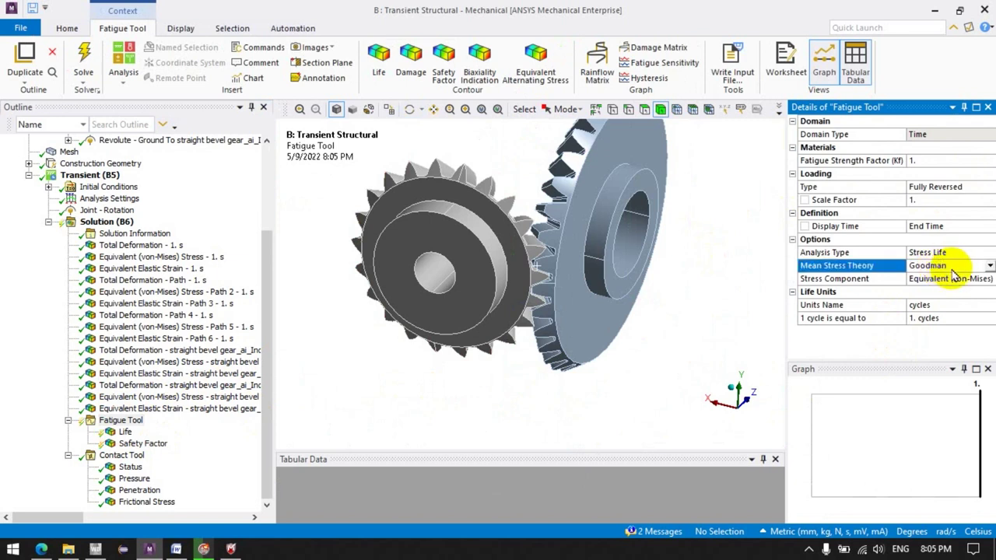
Set the Fatigue Tool loading scale factor to 1000.
left_click(927, 201)
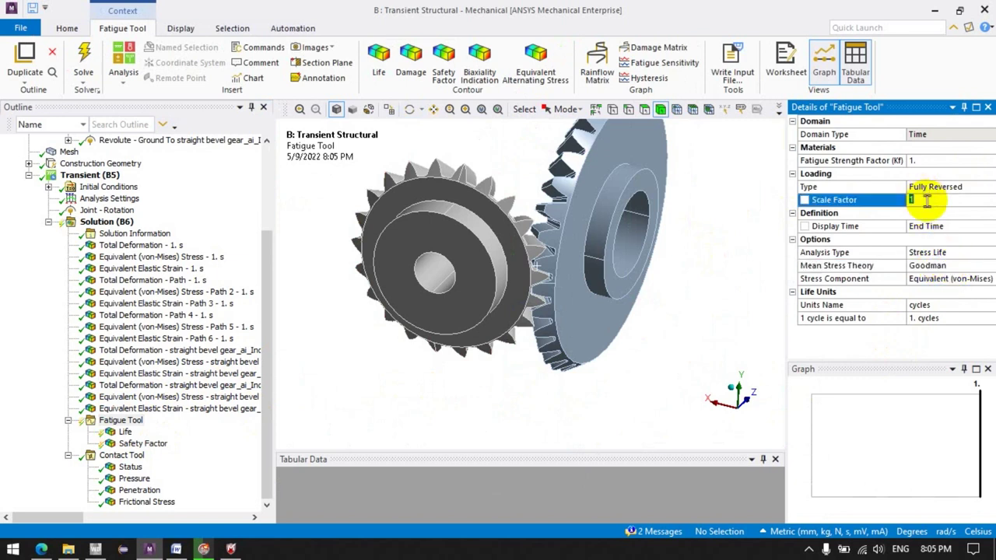
left_click(137, 247)
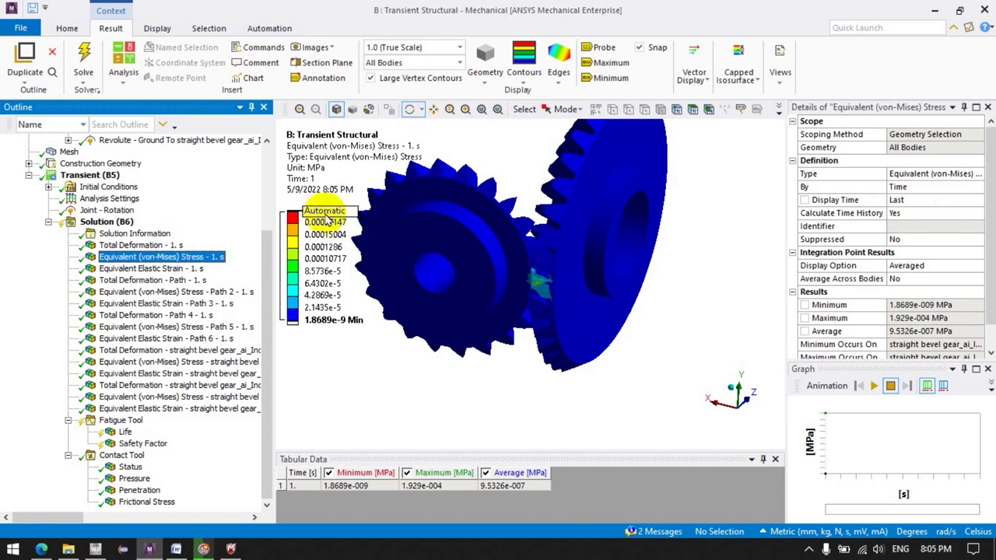
left_click(120, 421)
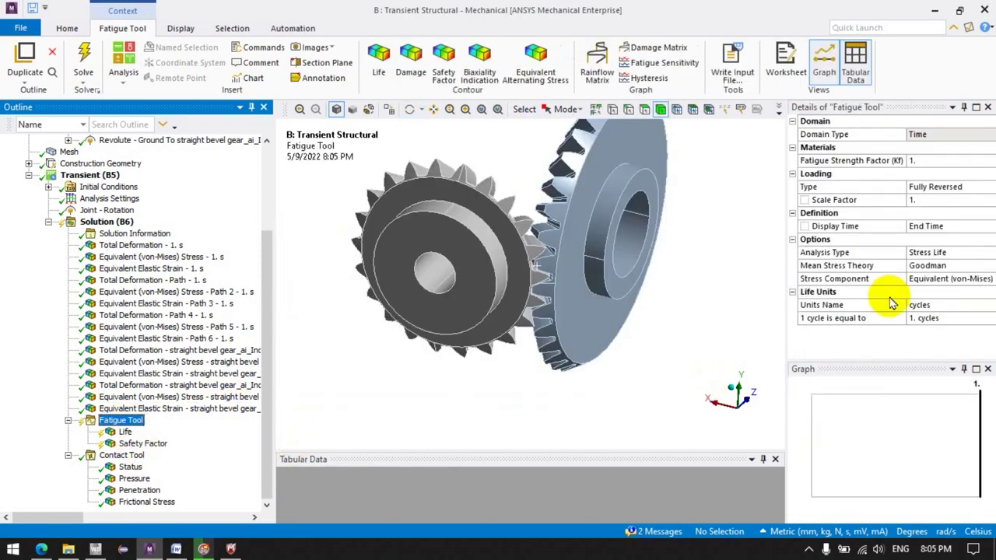
left_click(927, 201)
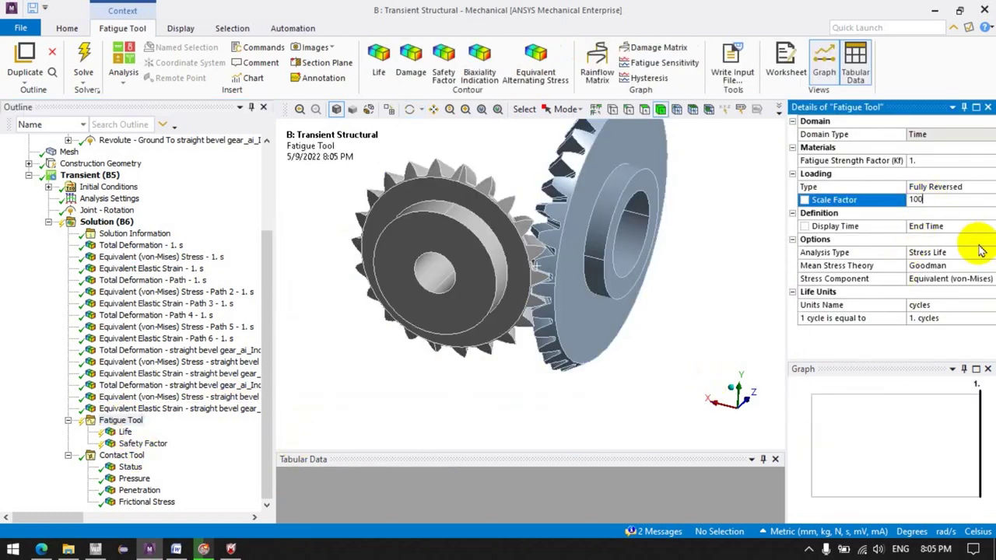
type("1000.")
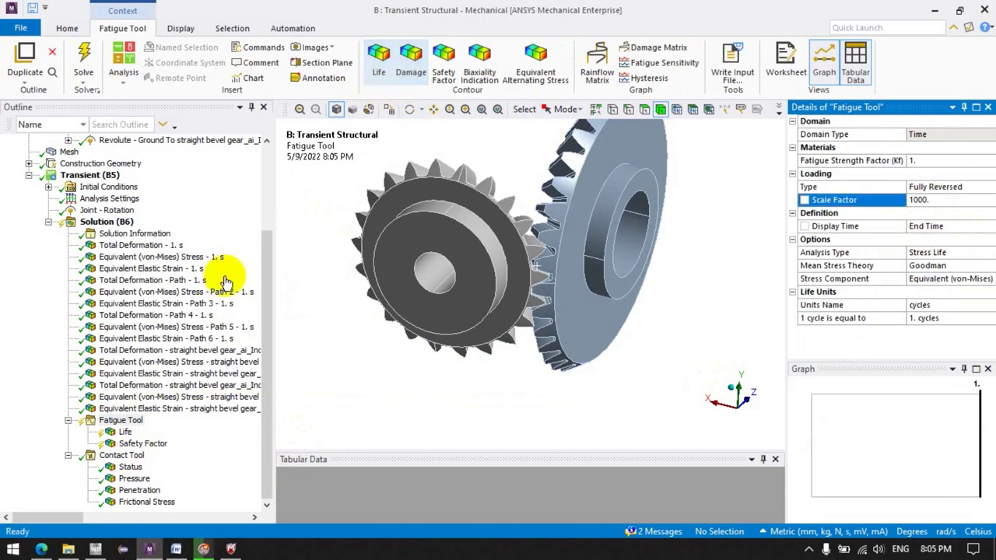
left_click(122, 422)
Evaluate all results and view the recalculated Life, still 1e6 cycles.
right_click(124, 425)
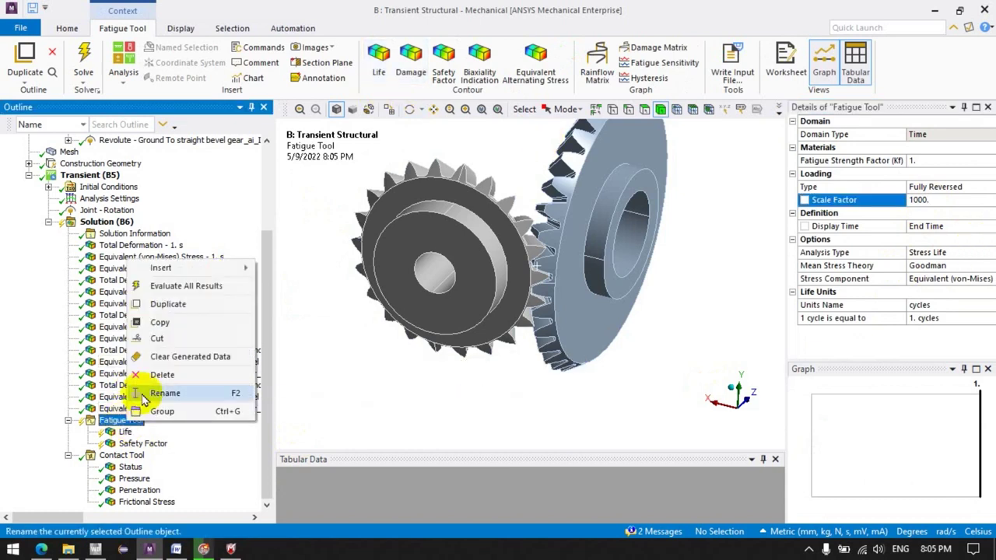
left_click(167, 282)
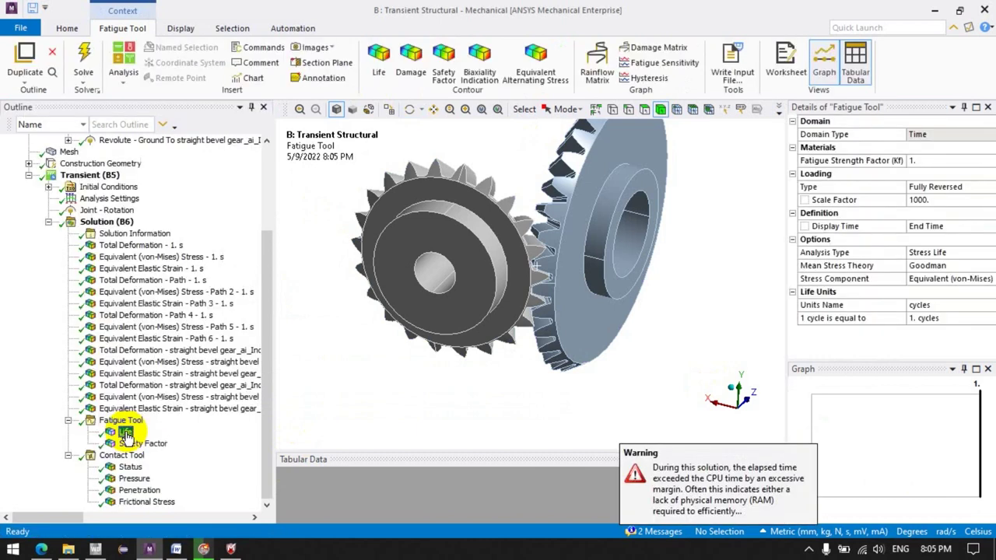
left_click(125, 434)
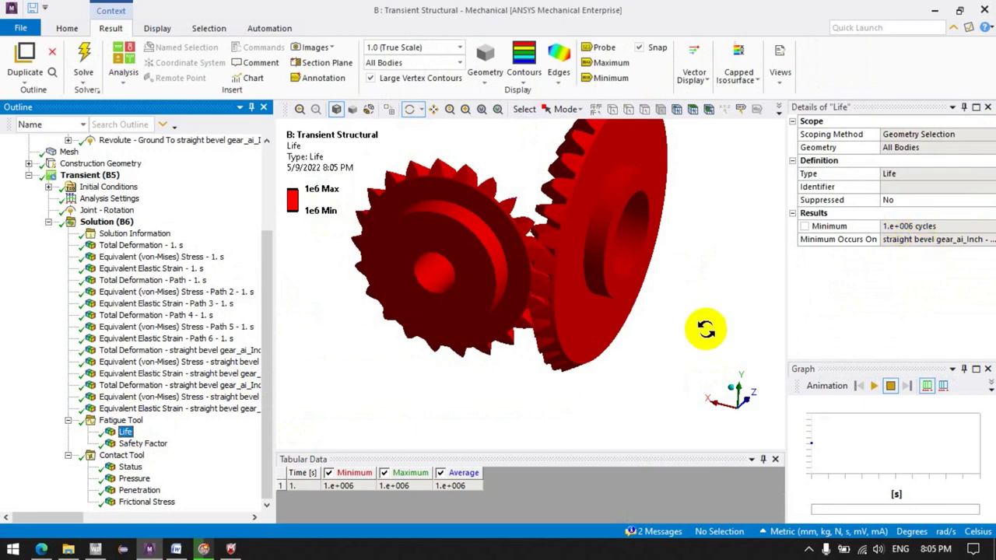
Change the Fatigue Tool loading scale factor to 1e+006 and evaluate all results again.
left_click(118, 421)
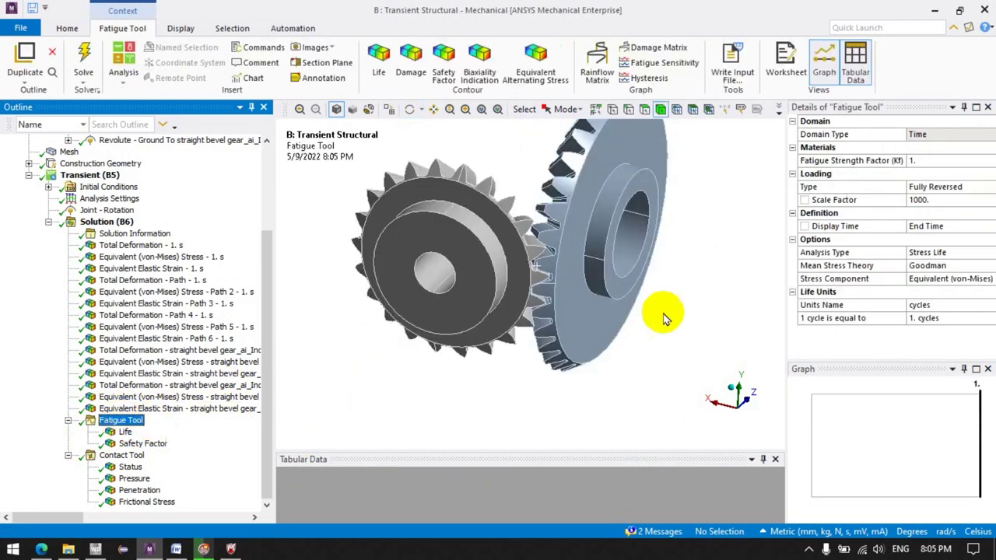
left_click(944, 200)
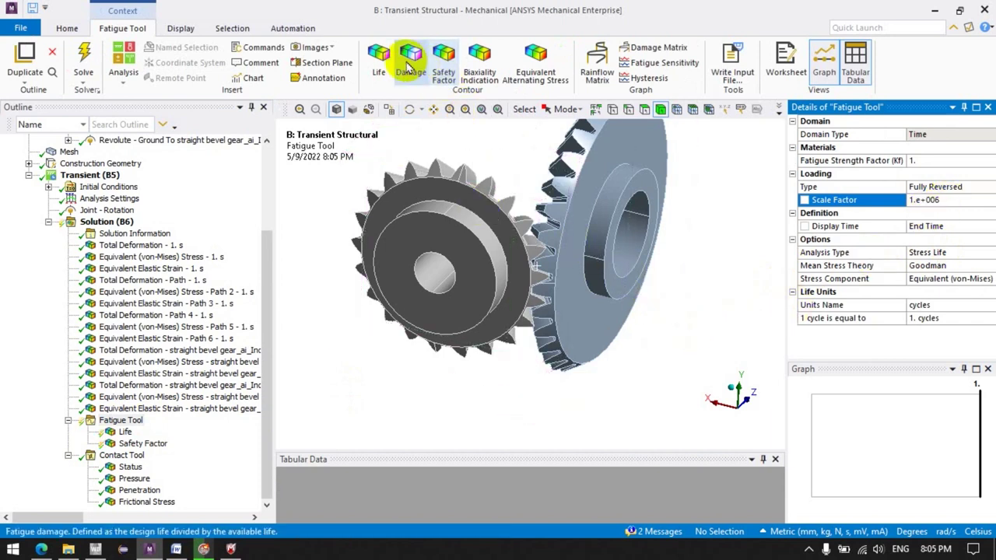
left_click(125, 421)
right_click(129, 420)
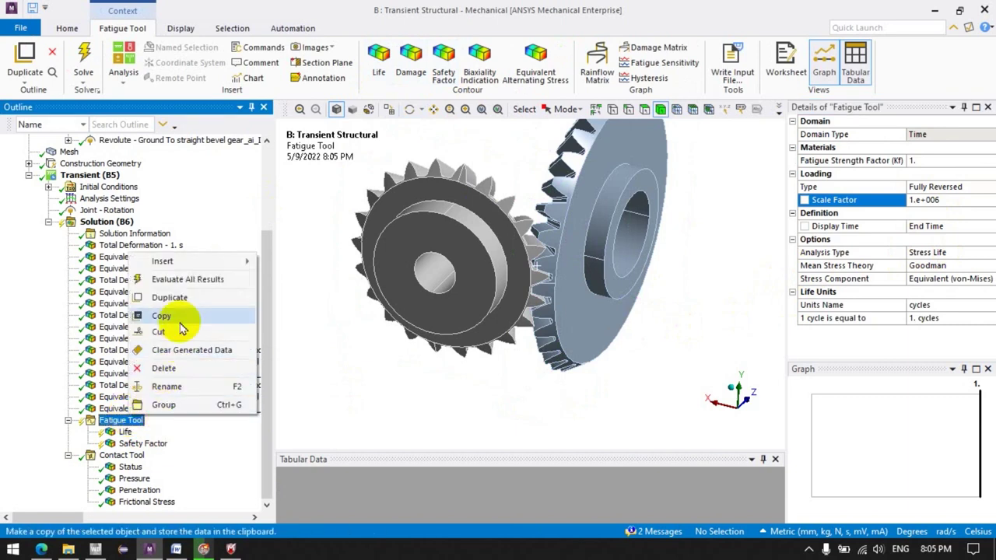
left_click(180, 281)
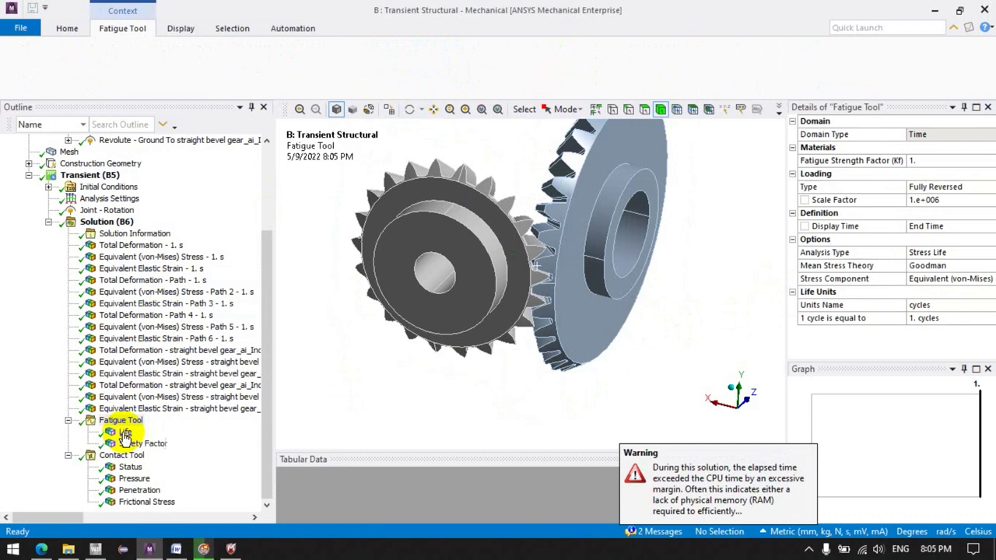
Inspect fatigue Life (minimum 29268 cycles) and Safety Factor (minimum 0.44686) at the gear contact.
left_click(809, 549)
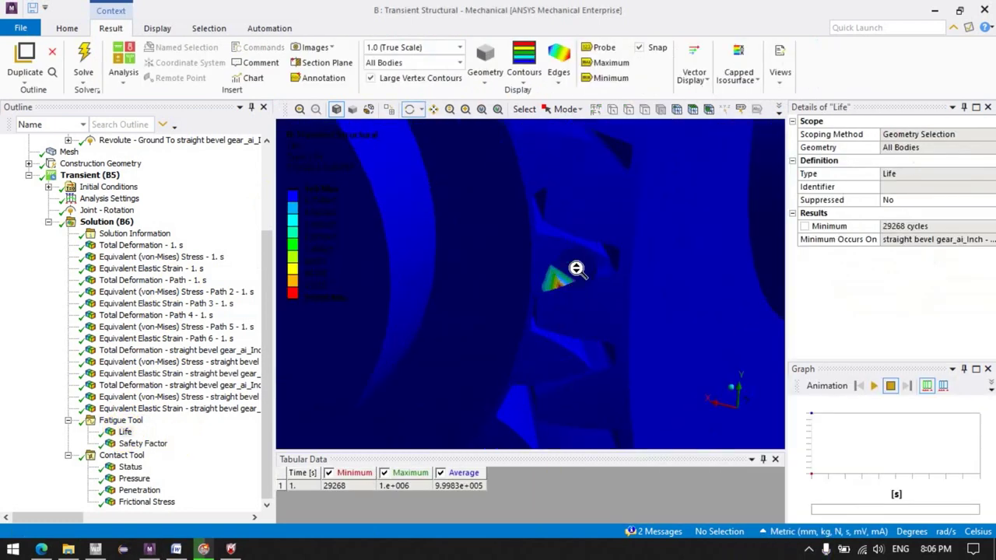
left_click_drag(575, 269, 532, 310)
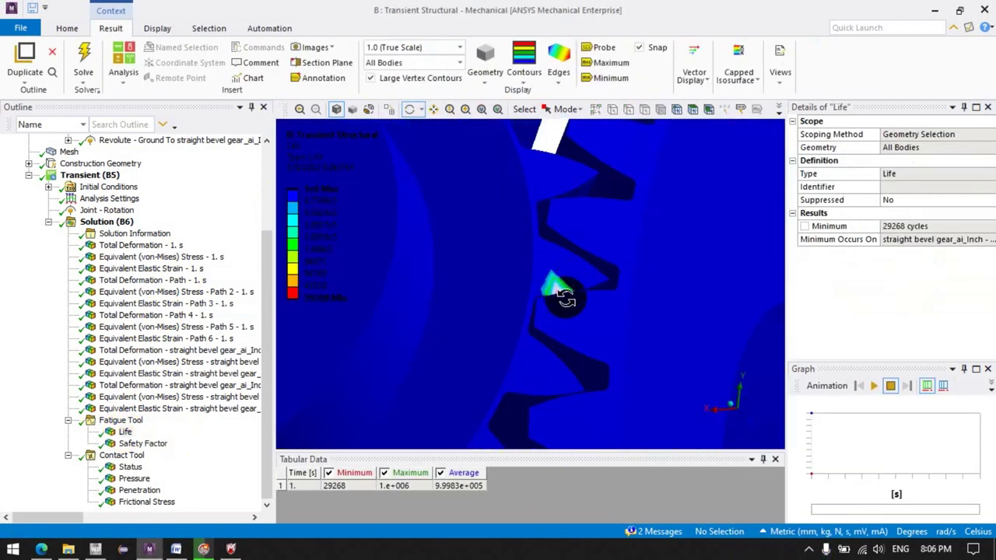
left_click(143, 444)
scroll(537, 334, "down", 5)
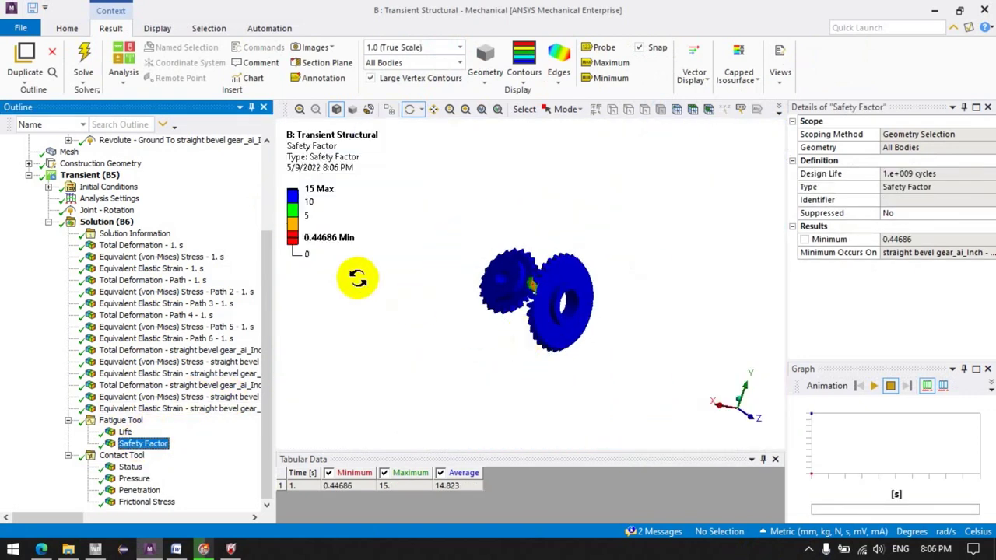
scroll(558, 321, "up", 5)
mouse_move(552, 311)
left_mouse_down()
mouse_move(531, 368)
mouse_move(544, 395)
mouse_move(451, 400)
mouse_move(521, 406)
mouse_move(662, 288)
mouse_move(614, 287)
left_mouse_up()
scroll(526, 368, "down", 5)
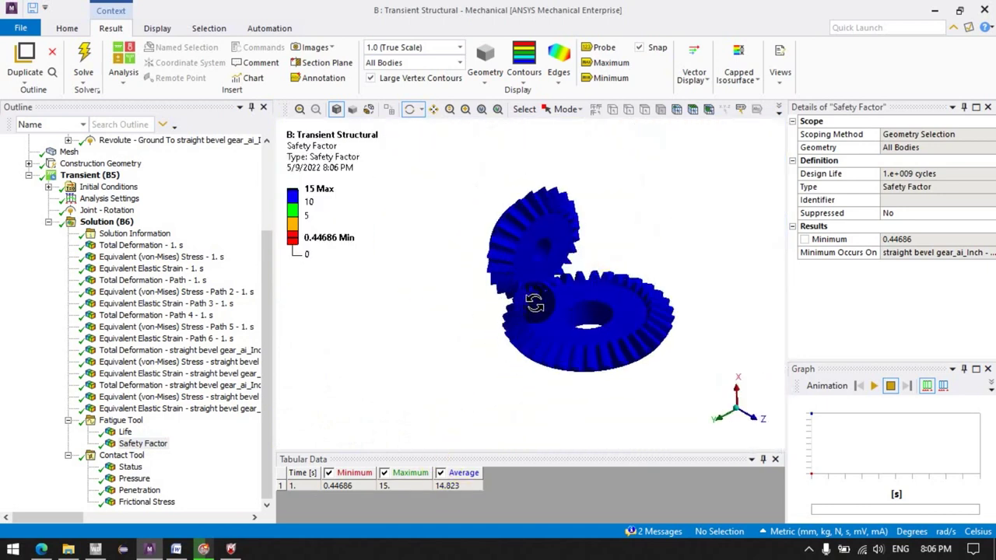
scroll(534, 303, "up", 5)
scroll(538, 322, "down", 5)
left_click_drag(451, 329, 424, 332)
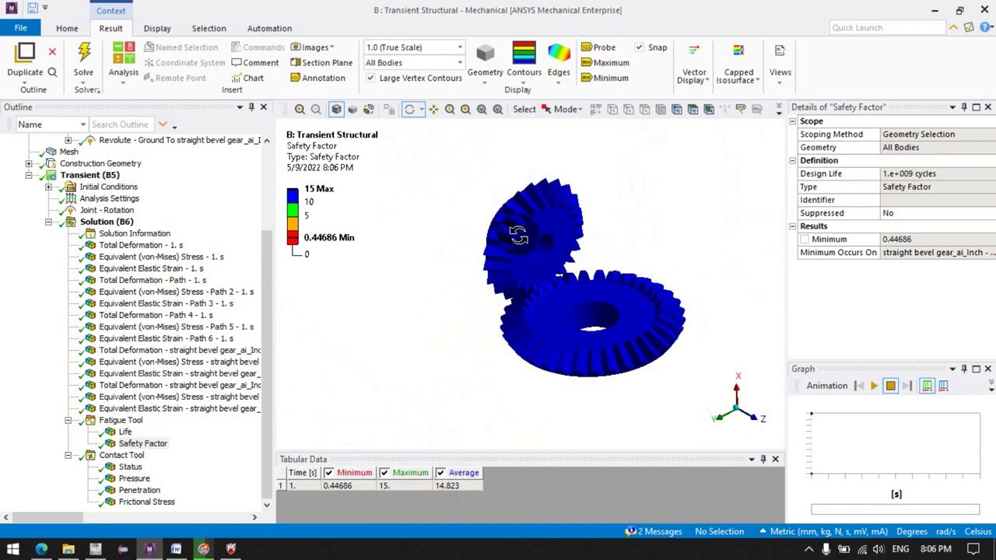
left_click_drag(573, 251, 737, 246)
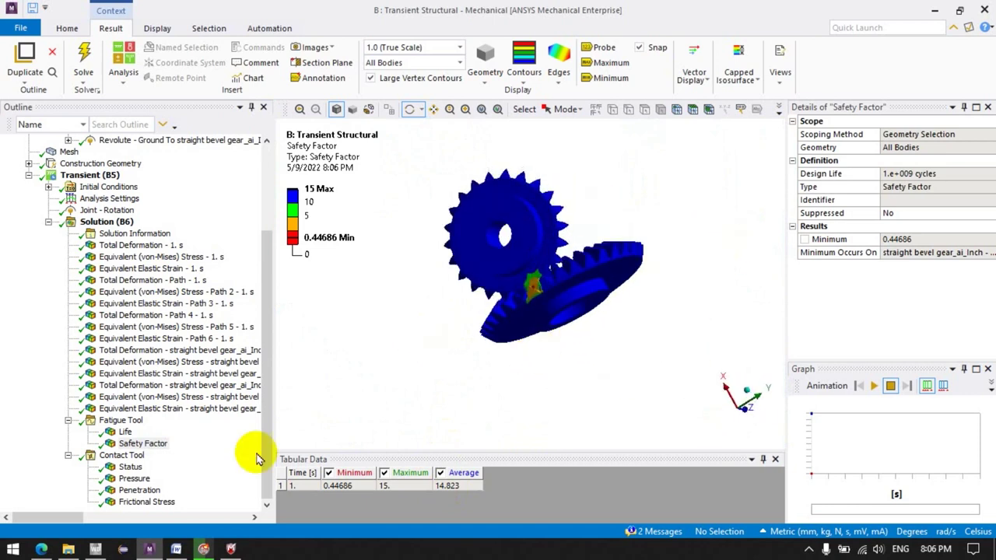
Review contact Status, Pressure, Penetration and Frictional Stress, ending on Penetration peaking at 6.344e-9 mm.
left_click(144, 467)
left_click(135, 478)
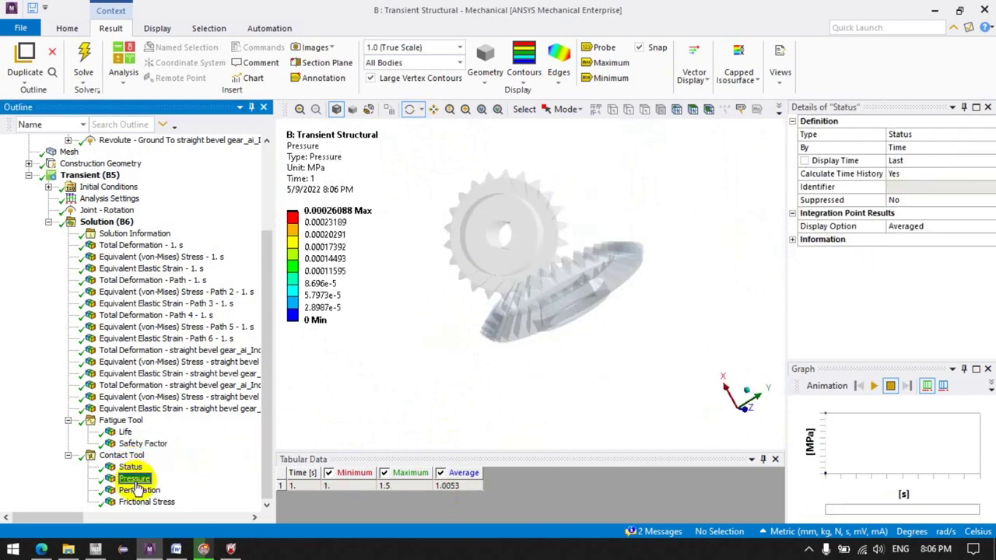
left_click(137, 490)
left_click(144, 502)
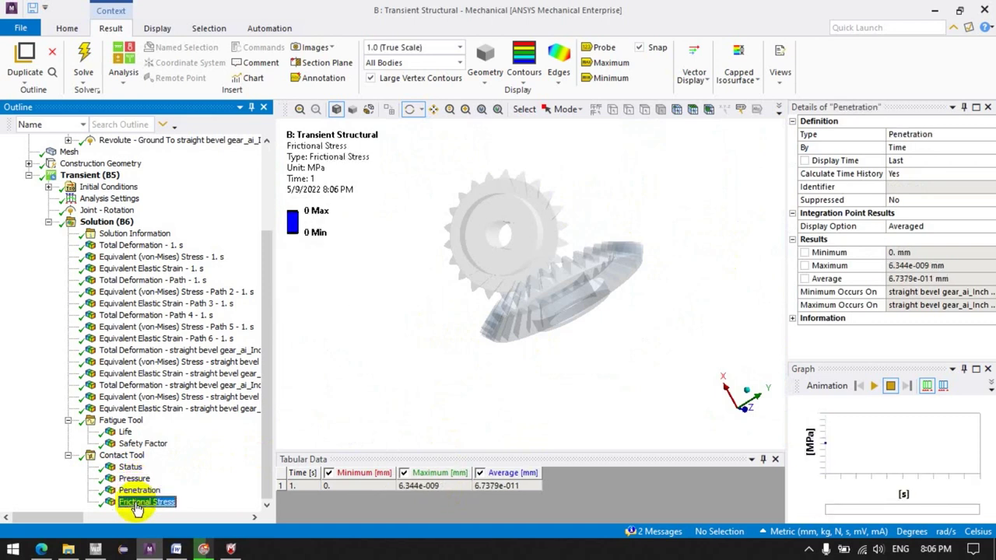
scroll(557, 306, "up", 5)
mouse_move(557, 305)
left_mouse_down()
mouse_move(600, 285)
mouse_move(584, 257)
mouse_move(516, 291)
mouse_move(509, 310)
left_mouse_up()
left_click(137, 490)
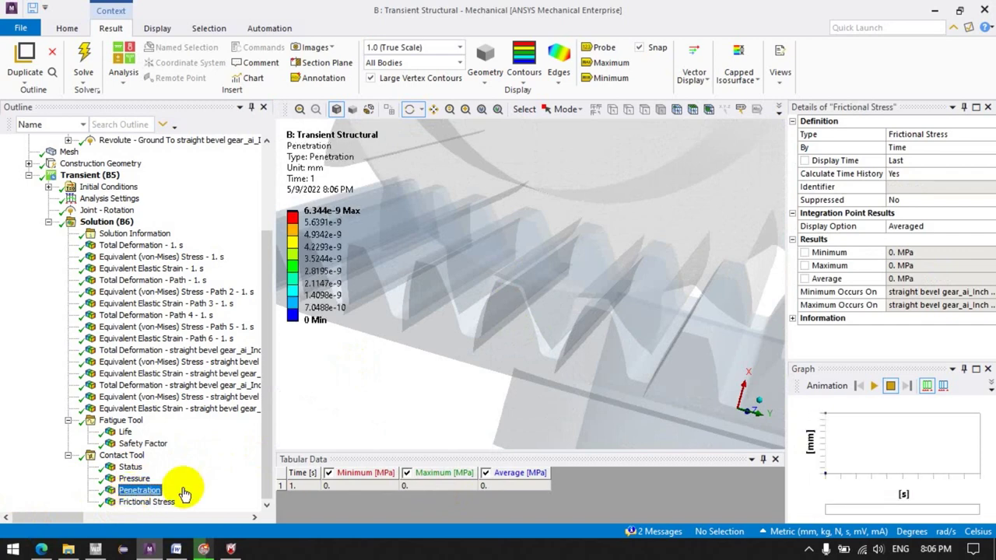